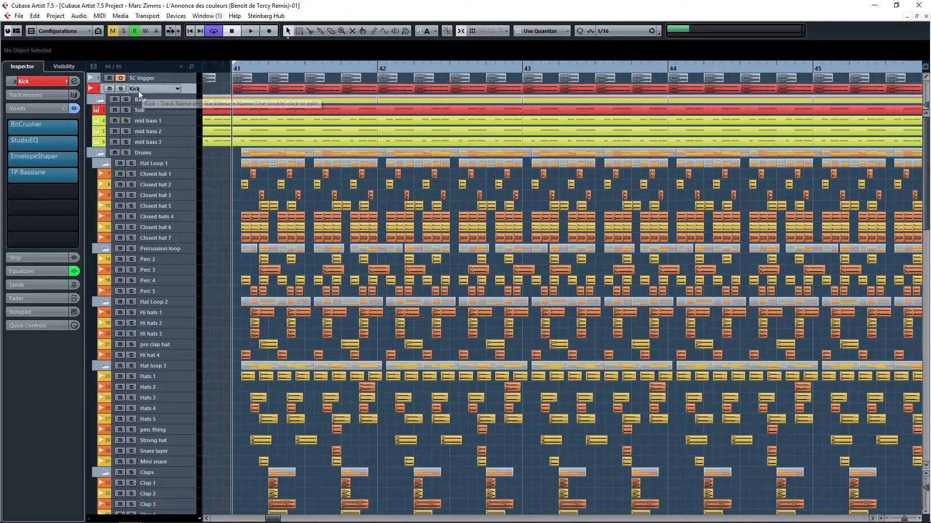
Step: Start playback of the project and select the Kick track
{"action": "left_click_drag", "start_coordinate": [417, 102], "coordinate": [395, 106]}
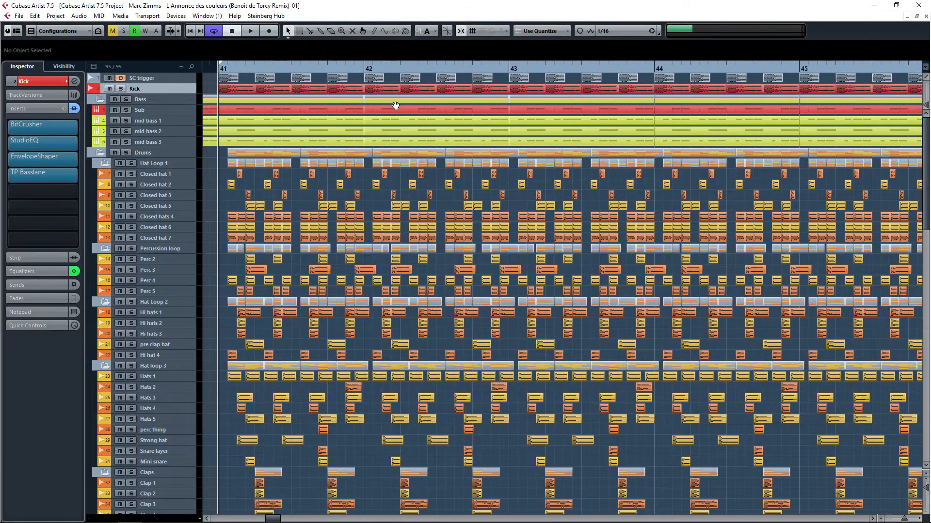
{"action": "key", "text": "space"}
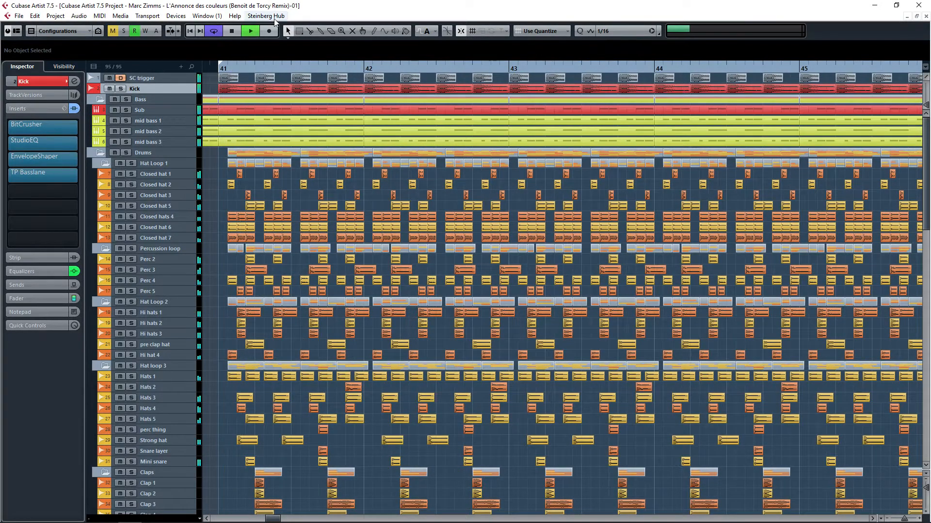
{"action": "left_click", "coordinate": [124, 88]}
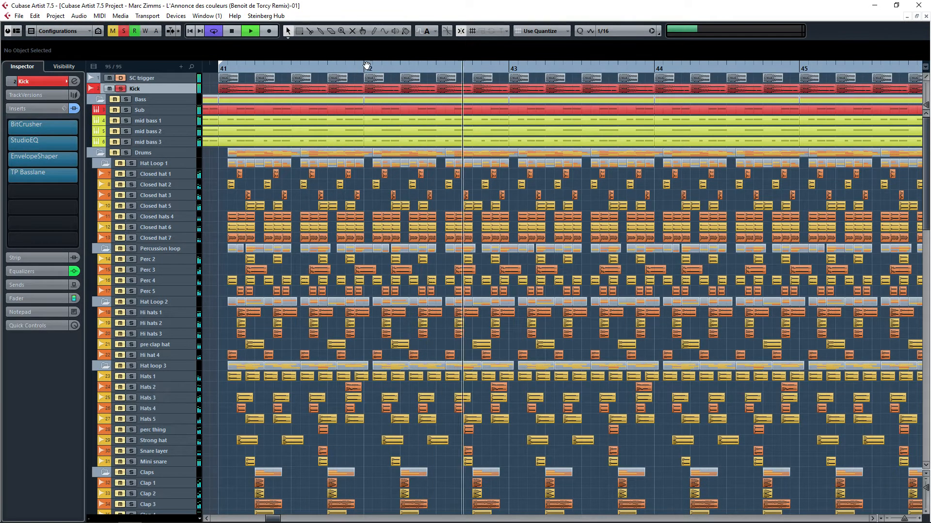
Step: Set the cycle range from bar 41 to bar 42 and play the loop
{"action": "left_click", "coordinate": [335, 68]}
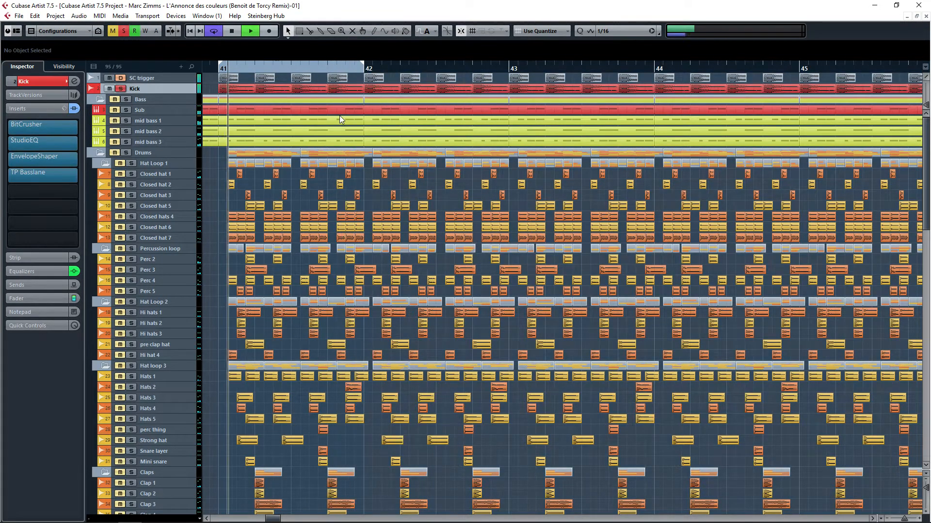
{"action": "left_click_drag", "start_coordinate": [317, 113], "coordinate": [493, 113]}
{"action": "key", "text": "space"}
Step: Bypass the Kick track's insert effects
{"action": "left_click", "coordinate": [74, 108]}
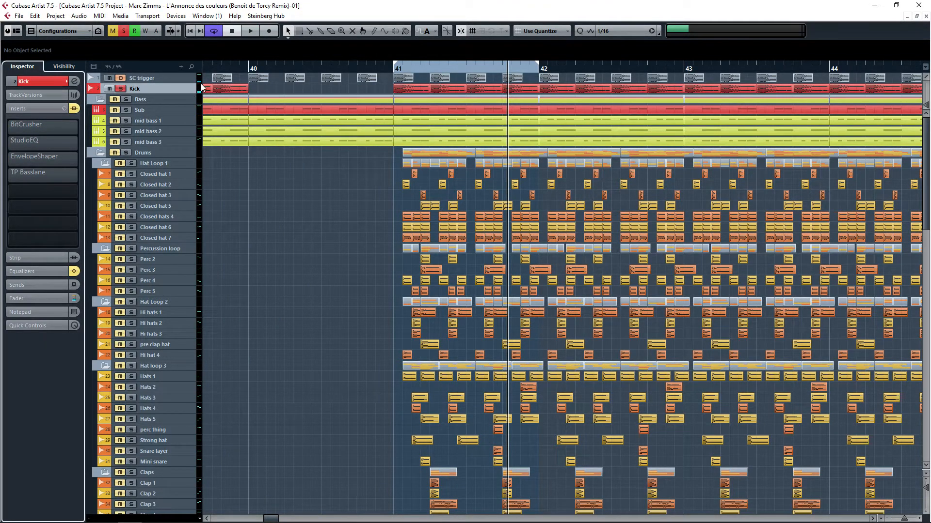
{"action": "left_click_drag", "start_coordinate": [469, 101], "coordinate": [404, 158]}
{"action": "scroll", "coordinate": [426, 167], "scroll_direction": "up", "scroll_amount": 5}
Step: Enlarge the Kick track's height and zoom in closely on the kick waveform
{"action": "left_click_drag", "start_coordinate": [185, 95], "coordinate": [187, 228]}
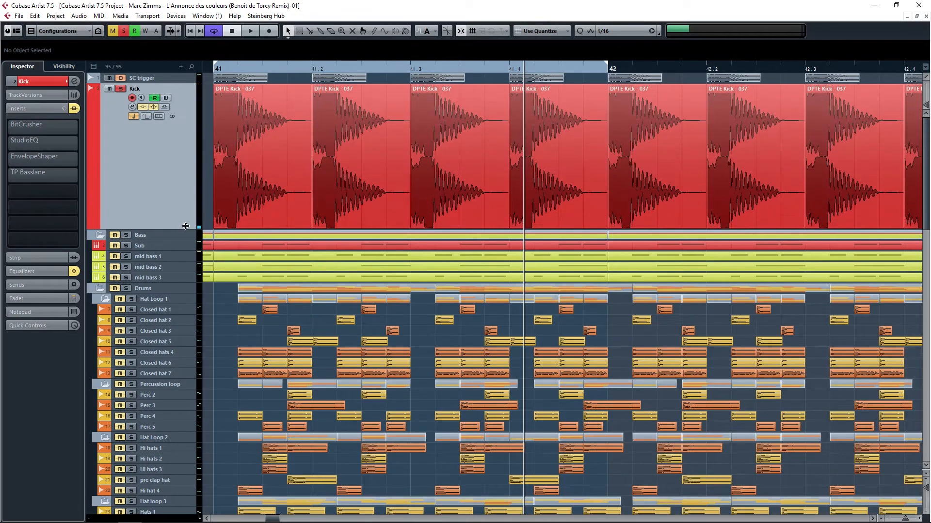
{"action": "left_click_drag", "start_coordinate": [344, 161], "coordinate": [394, 153]}
{"action": "scroll", "coordinate": [394, 153], "scroll_direction": "up", "scroll_amount": 3}
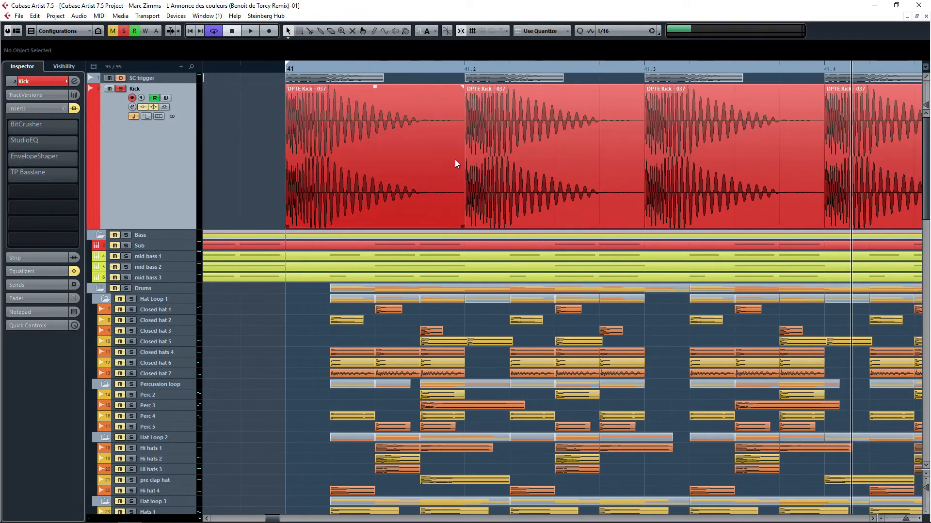
{"action": "scroll", "coordinate": [438, 133], "scroll_direction": "up", "scroll_amount": 3}
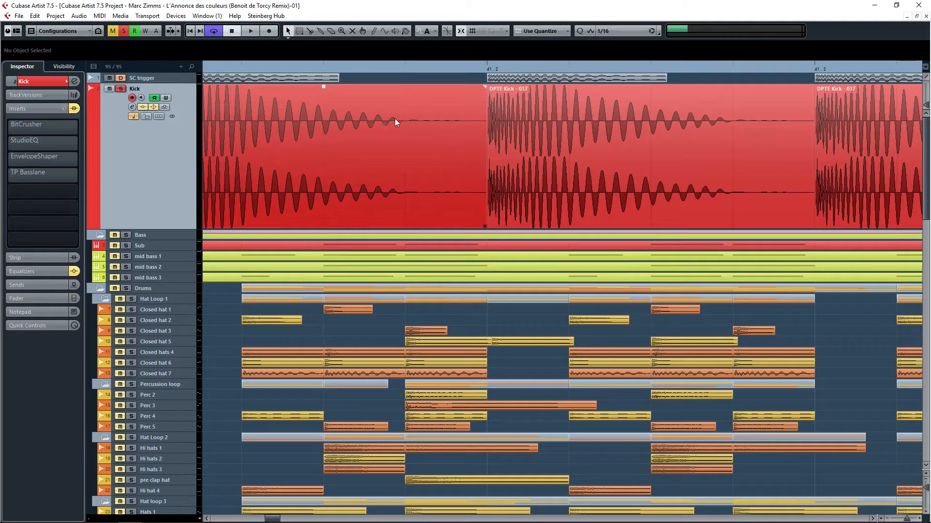
{"action": "left_click_drag", "start_coordinate": [395, 120], "coordinate": [444, 121]}
{"action": "scroll", "coordinate": [420, 121], "scroll_direction": "up", "scroll_amount": 1}
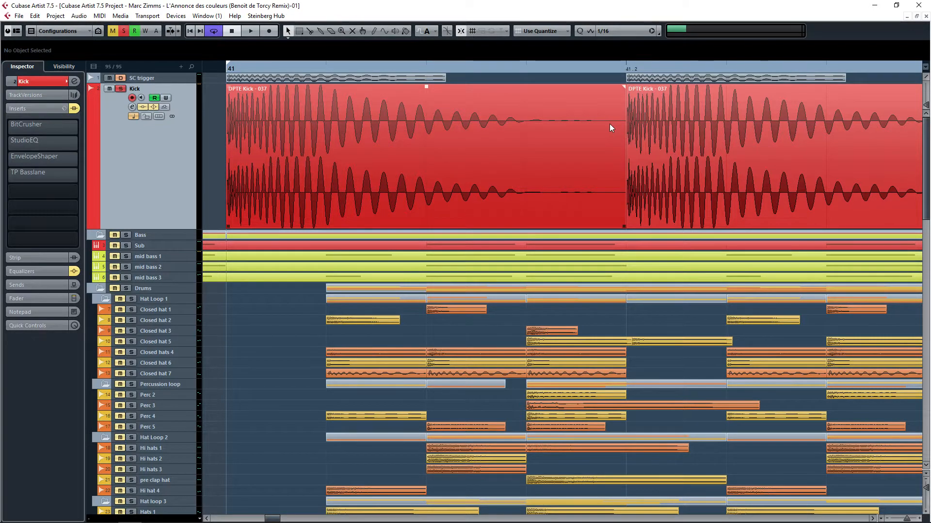
{"action": "scroll", "coordinate": [609, 124], "scroll_direction": "up", "scroll_amount": 5}
{"action": "scroll", "coordinate": [619, 119], "scroll_direction": "up", "scroll_amount": 3}
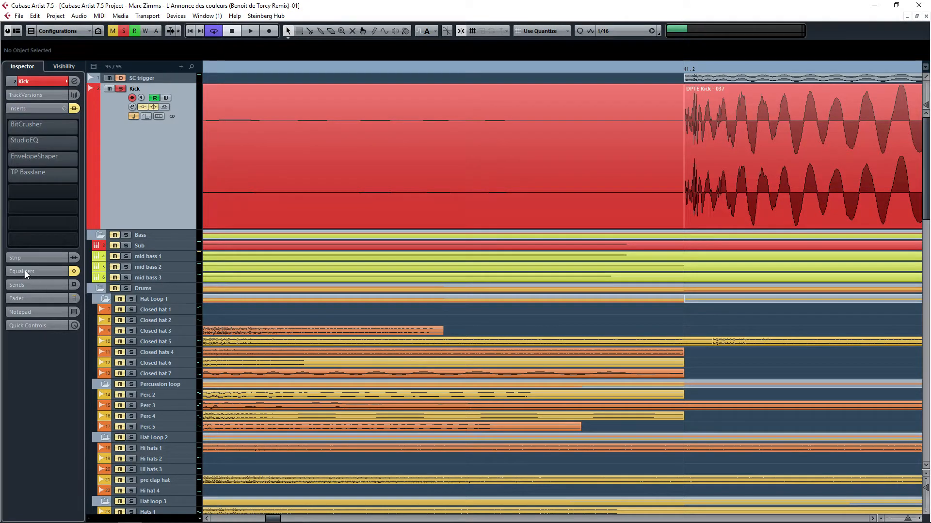
Step: Open the Kick channel settings and deactivate all four equalizer bands
{"action": "left_click", "coordinate": [132, 107]}
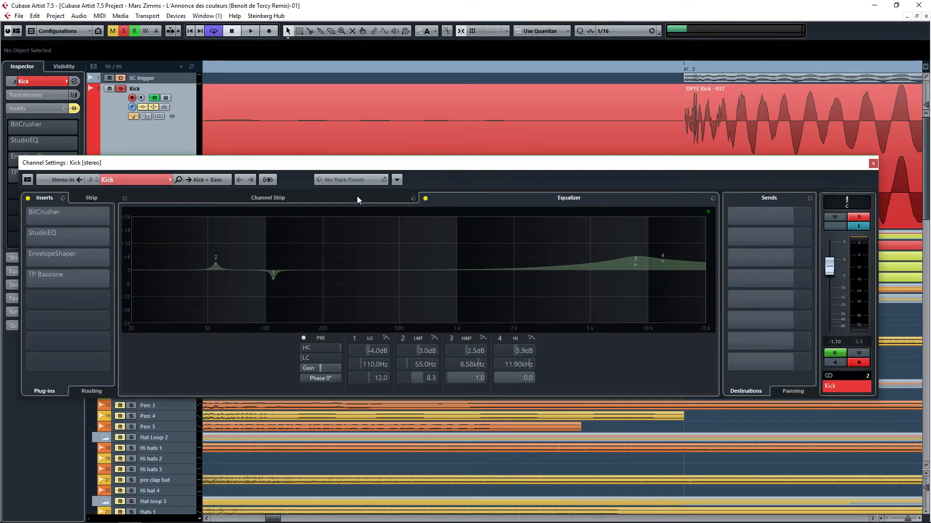
{"action": "left_click", "coordinate": [430, 198]}
{"action": "left_click", "coordinate": [352, 338]}
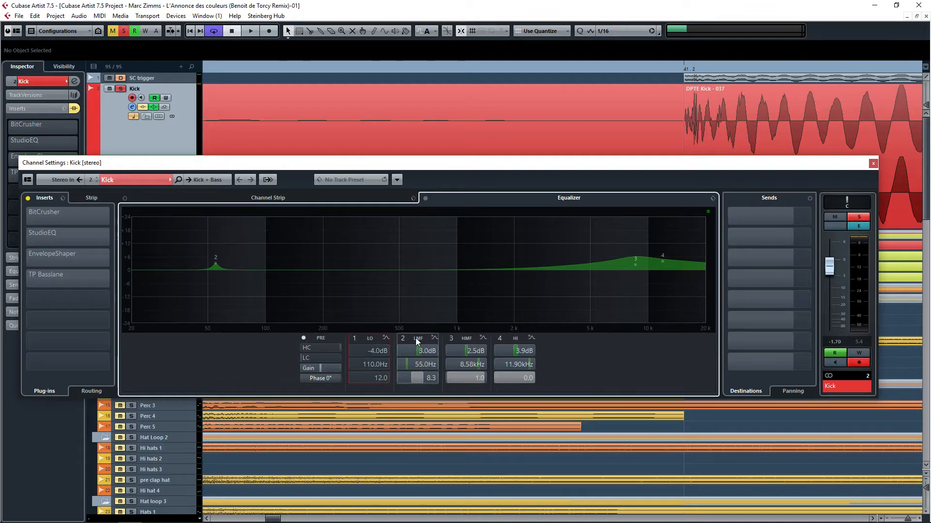
{"action": "left_click", "coordinate": [397, 338]}
{"action": "left_click", "coordinate": [449, 338]}
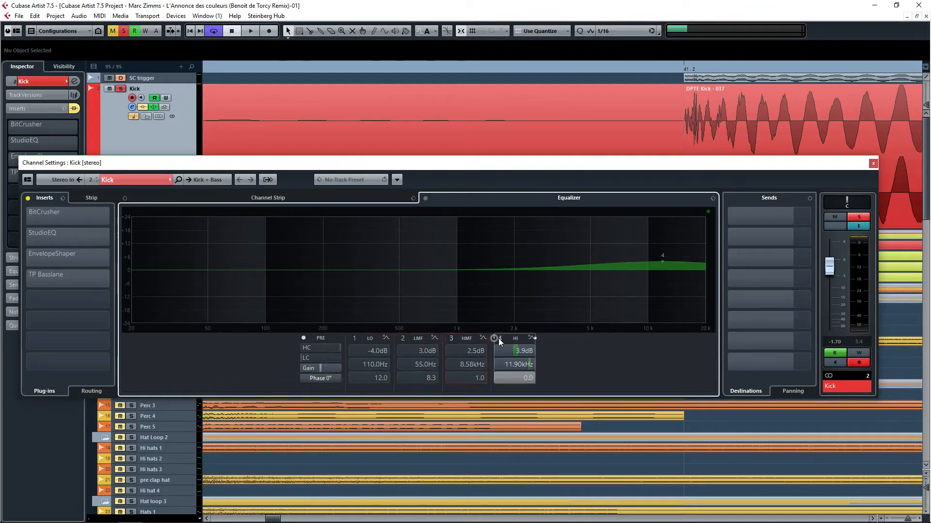
{"action": "left_click", "coordinate": [498, 338]}
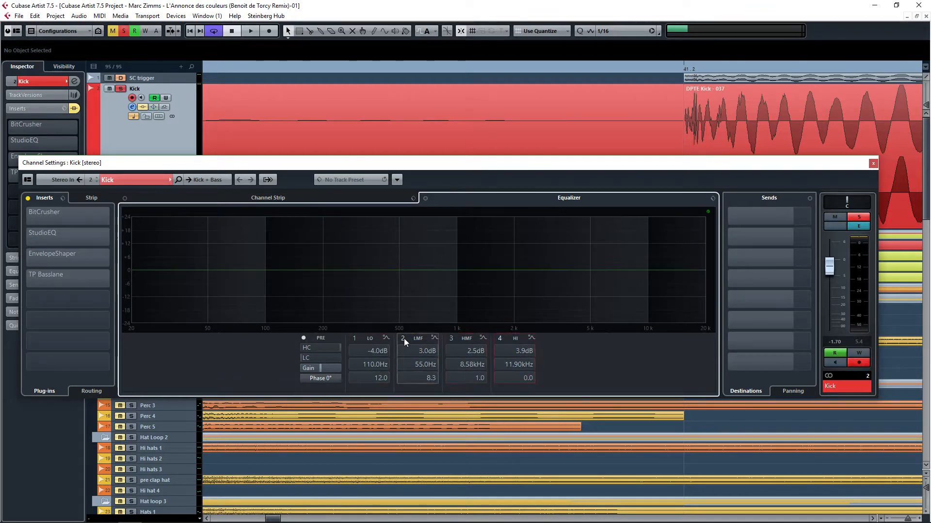
Step: Play back and activate the LMF equalizer band 2, leaving band 1 off
{"action": "key", "text": "space"}
{"action": "left_click", "coordinate": [351, 340]}
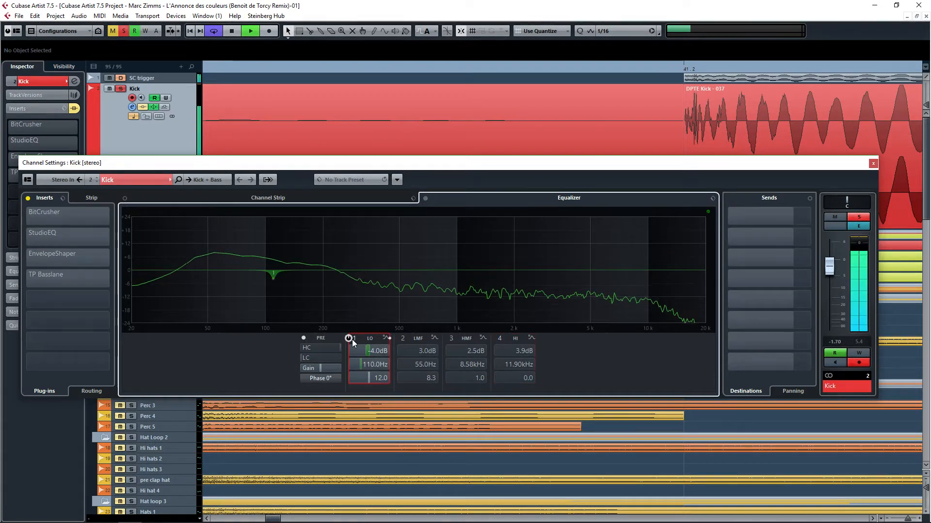
{"action": "left_click", "coordinate": [349, 338]}
{"action": "left_click", "coordinate": [399, 339]}
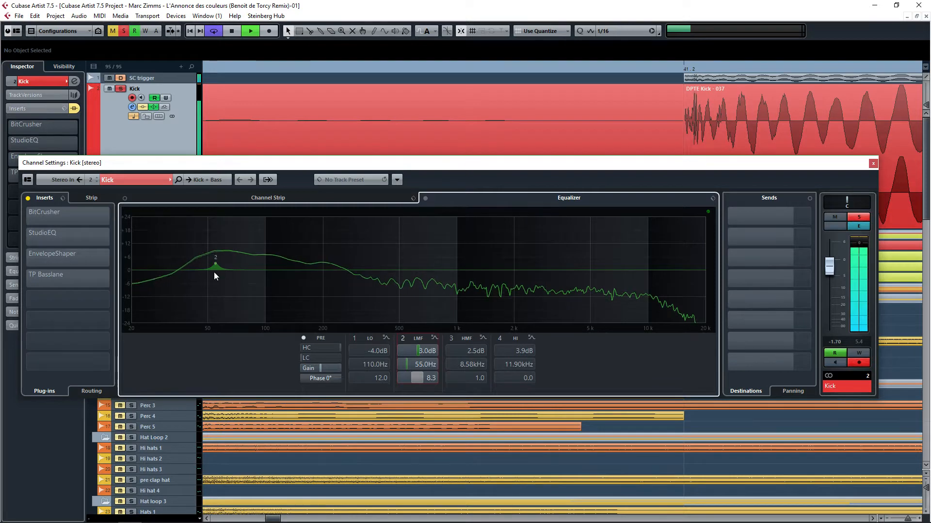
{"action": "mouse_move", "coordinate": [212, 263]}
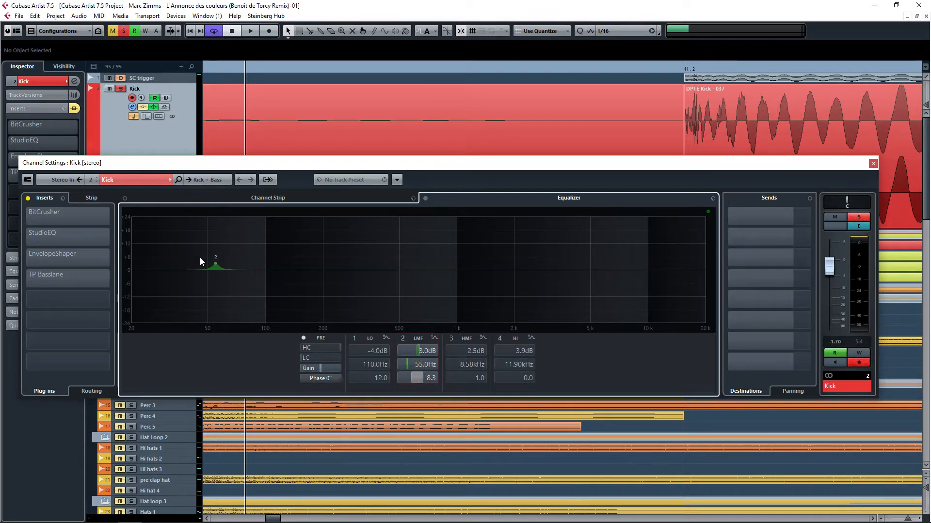
Step: Reactivate equalizer band 1 (LO) on the Kick channel
{"action": "left_click_drag", "start_coordinate": [196, 163], "coordinate": [223, 153]}
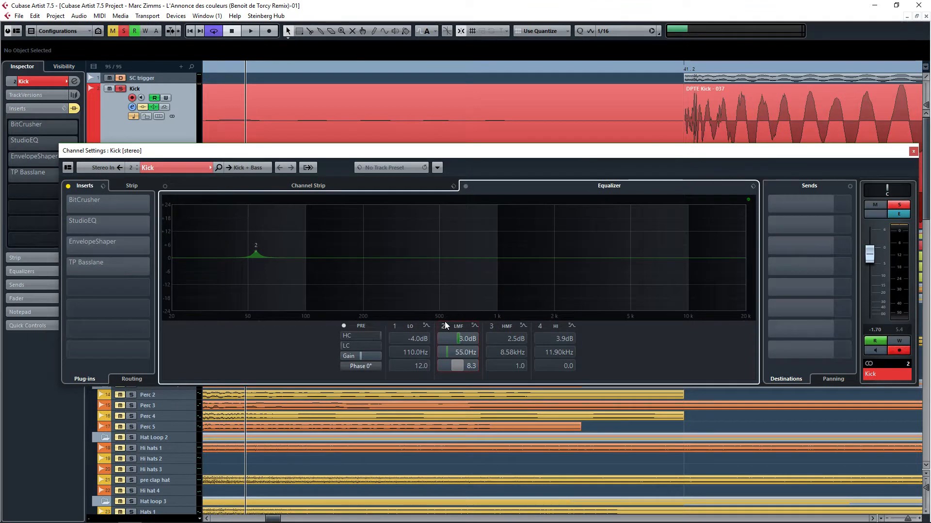
{"action": "left_click", "coordinate": [392, 330]}
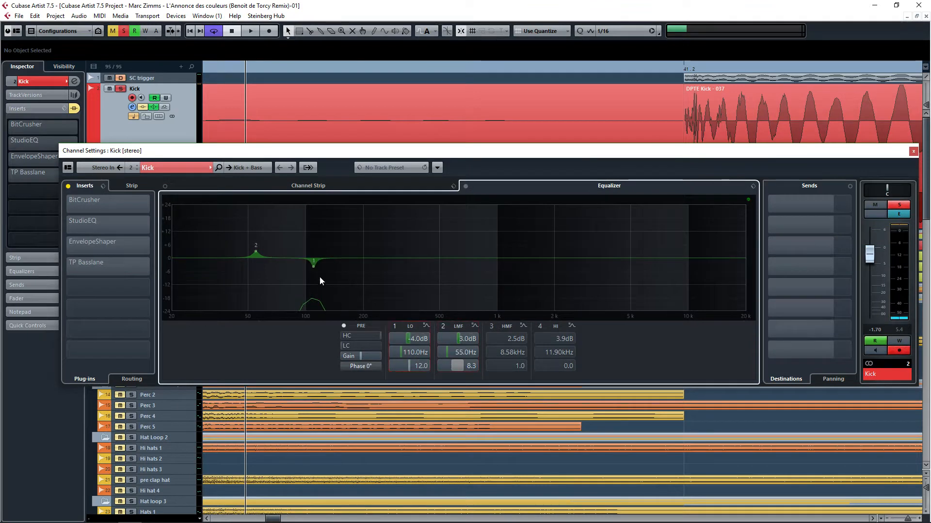
{"action": "mouse_move", "coordinate": [313, 266]}
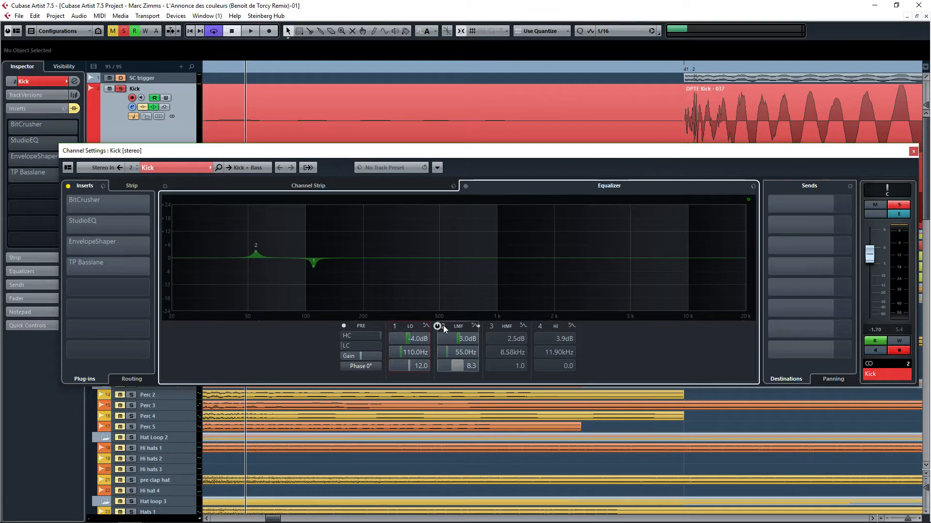
Step: Play back while toggling equalizer band 1 off and on to compare
{"action": "key", "text": "space"}
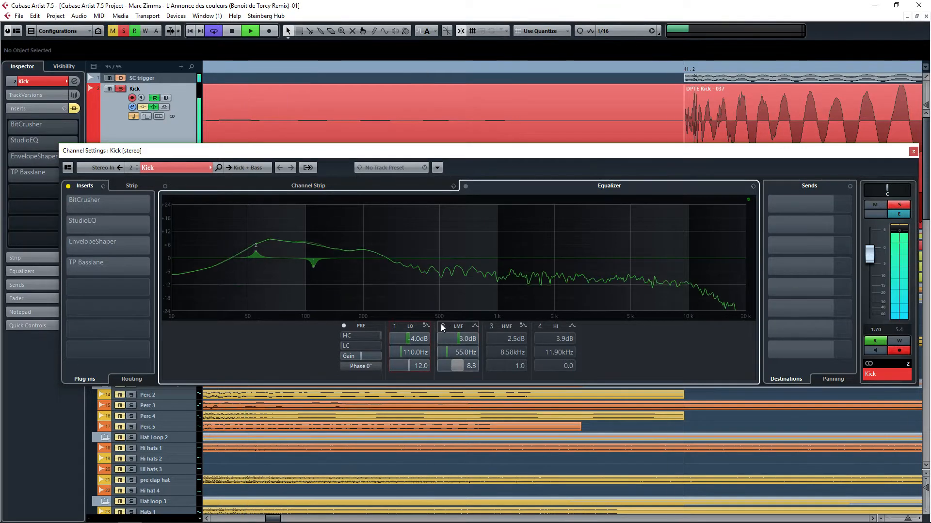
{"action": "left_click", "coordinate": [389, 327]}
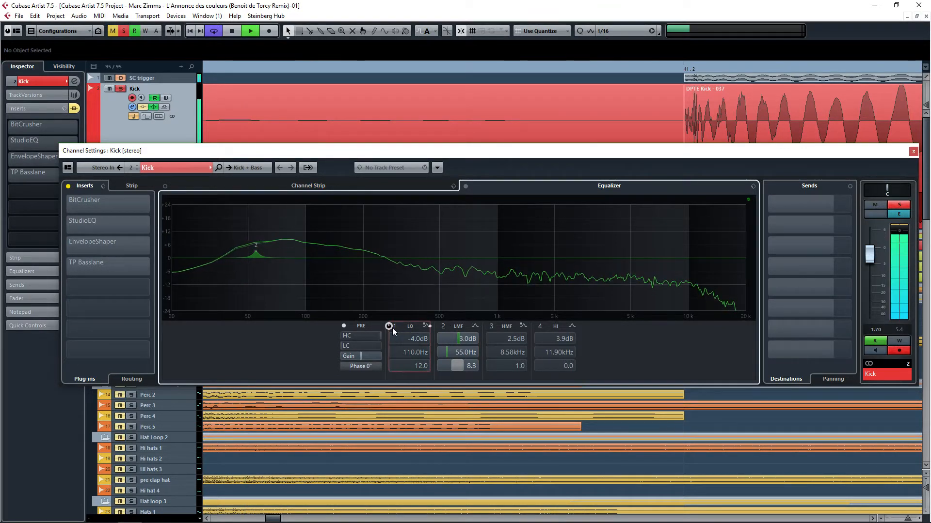
{"action": "left_click", "coordinate": [390, 327]}
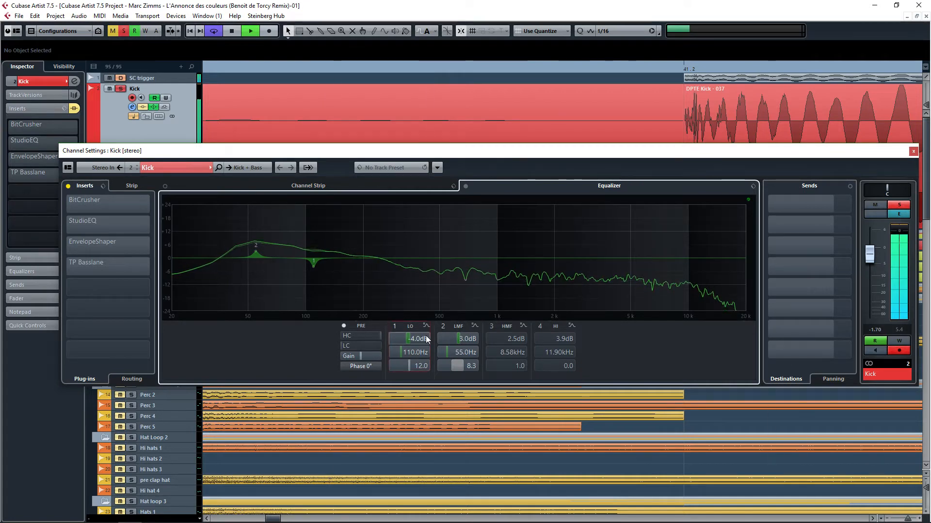
Step: Activate equalizer bands 3 (HMF) and 4 (HI)
{"action": "left_click", "coordinate": [485, 327]}
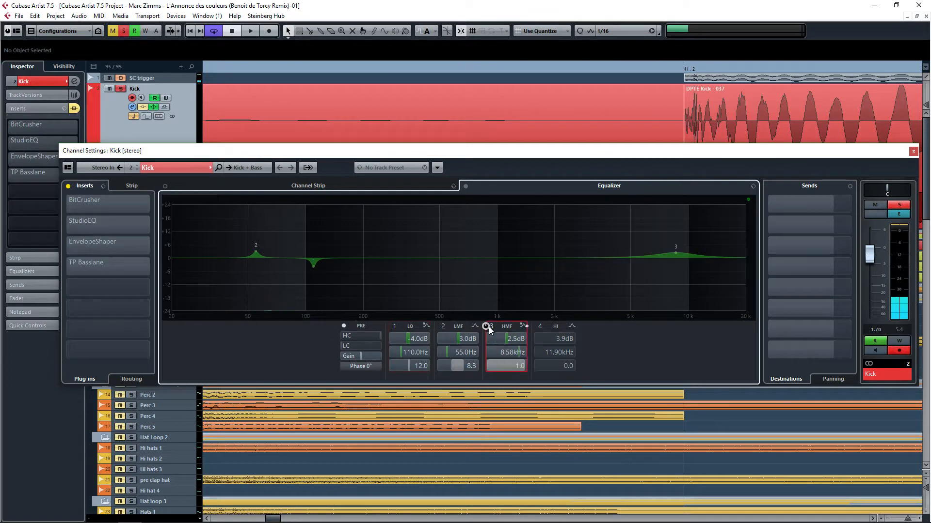
{"action": "left_click", "coordinate": [533, 326]}
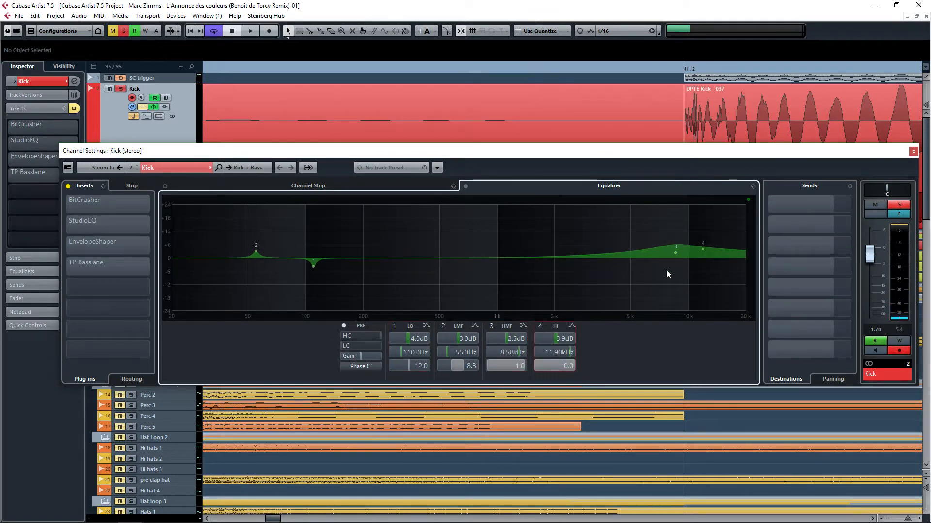
{"action": "scroll", "coordinate": [619, 89], "scroll_direction": "left", "scroll_amount": 5}
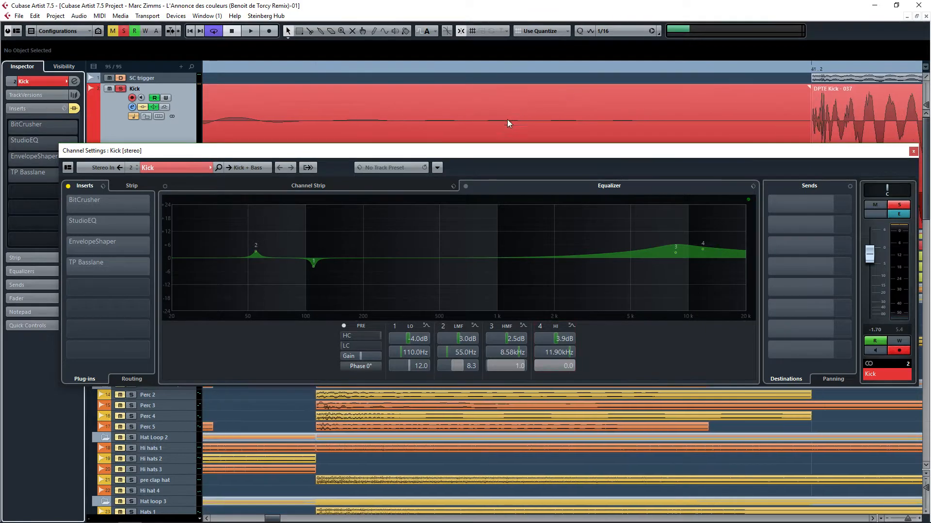
Step: Reposition the channel settings window and view the start of the kick waveform
{"action": "left_click_drag", "start_coordinate": [498, 152], "coordinate": [491, 325]}
{"action": "left_click_drag", "start_coordinate": [387, 225], "coordinate": [784, 219]}
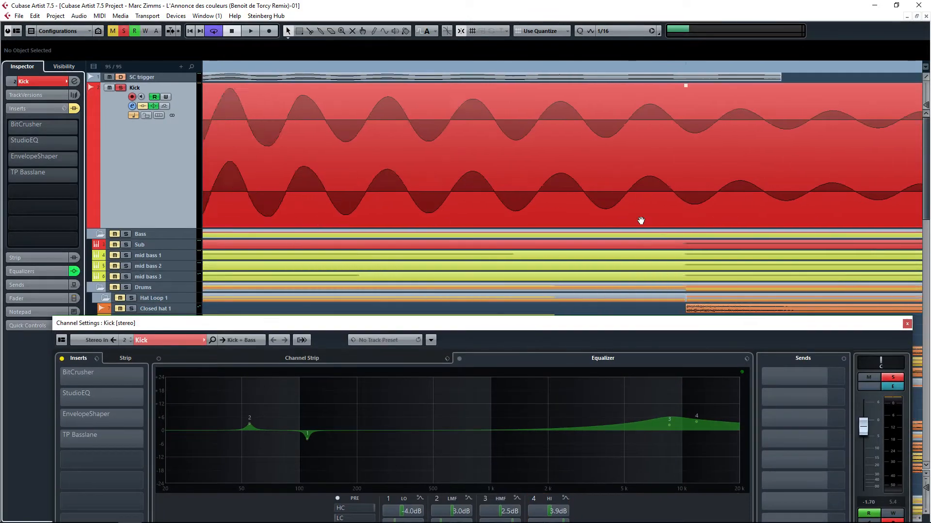
{"action": "left_click_drag", "start_coordinate": [524, 221], "coordinate": [827, 218]}
{"action": "scroll", "coordinate": [539, 130], "scroll_direction": "up", "scroll_amount": 2}
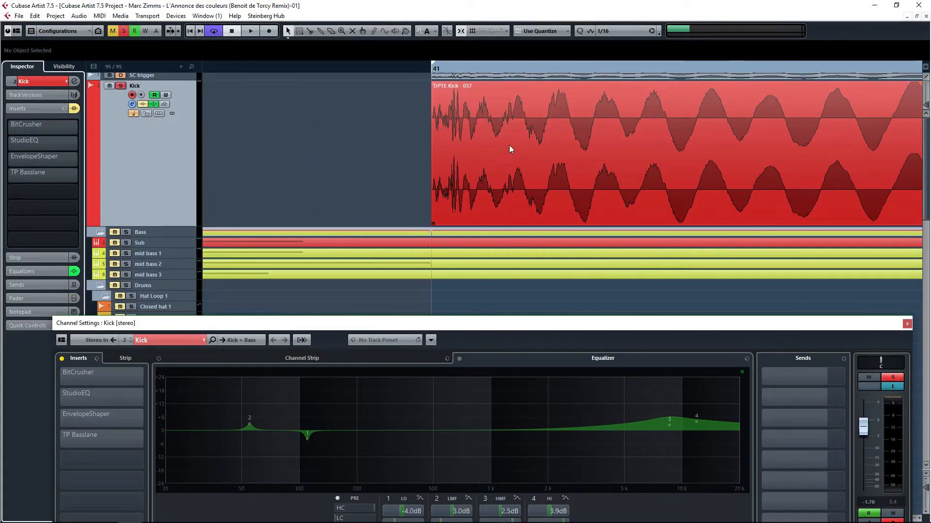
{"action": "left_click_drag", "start_coordinate": [584, 328], "coordinate": [584, 245]}
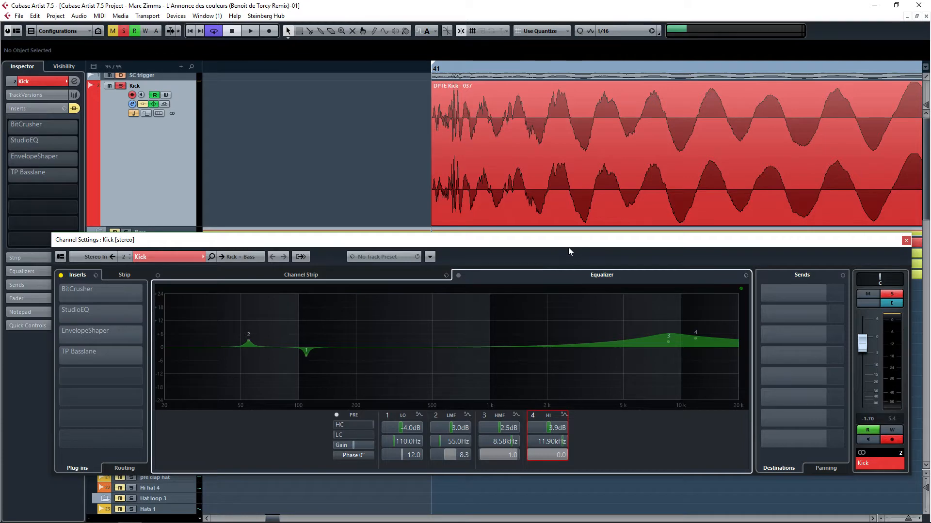
Step: Play back comparing equalizer bands 3 and 4 toggled off and on, then close the channel settings
{"action": "key", "text": "space"}
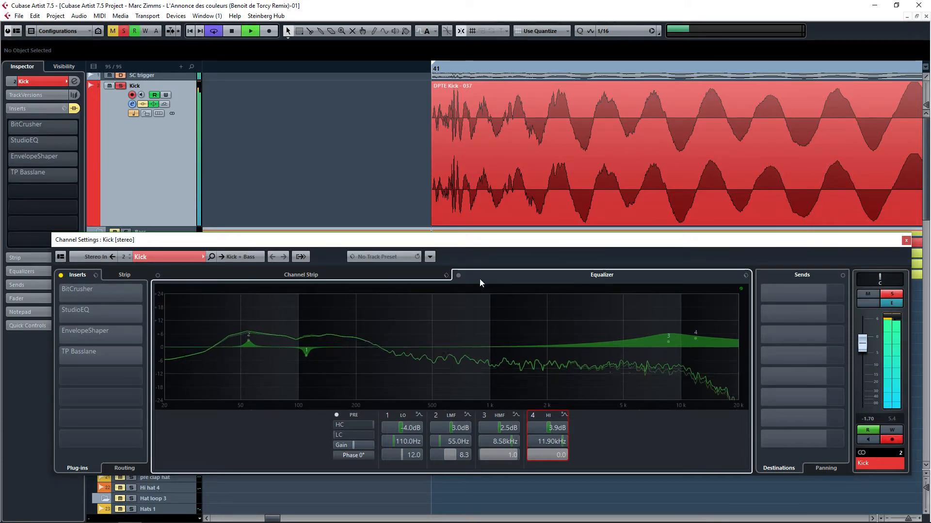
{"action": "left_click", "coordinate": [532, 415]}
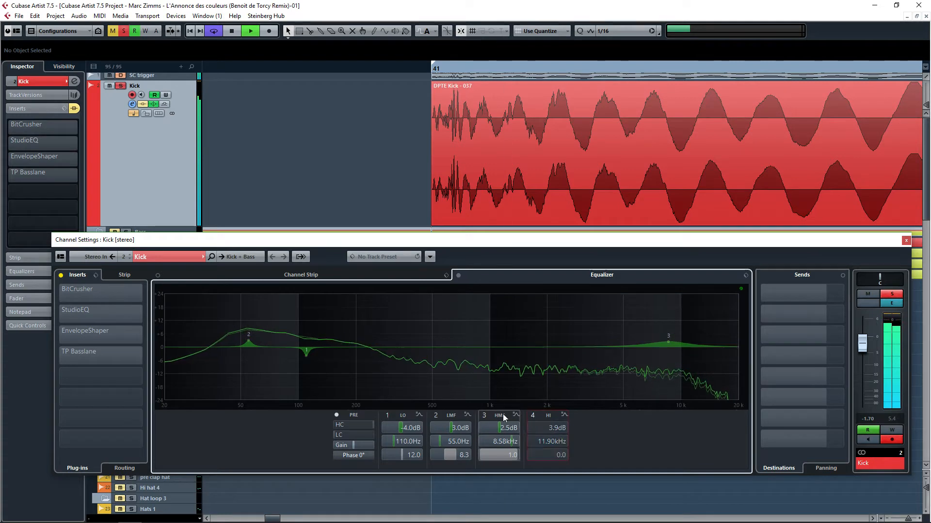
{"action": "left_click", "coordinate": [477, 416]}
{"action": "left_click", "coordinate": [478, 415]}
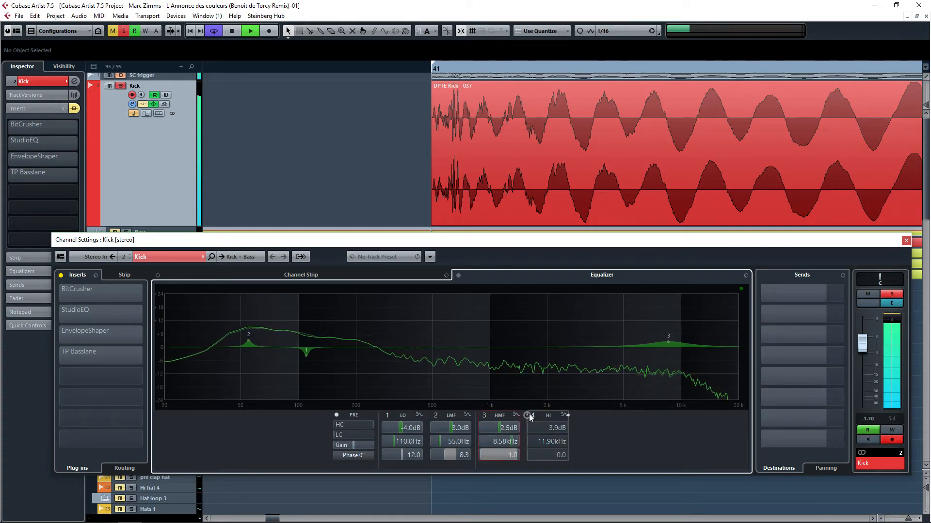
{"action": "left_click", "coordinate": [528, 416]}
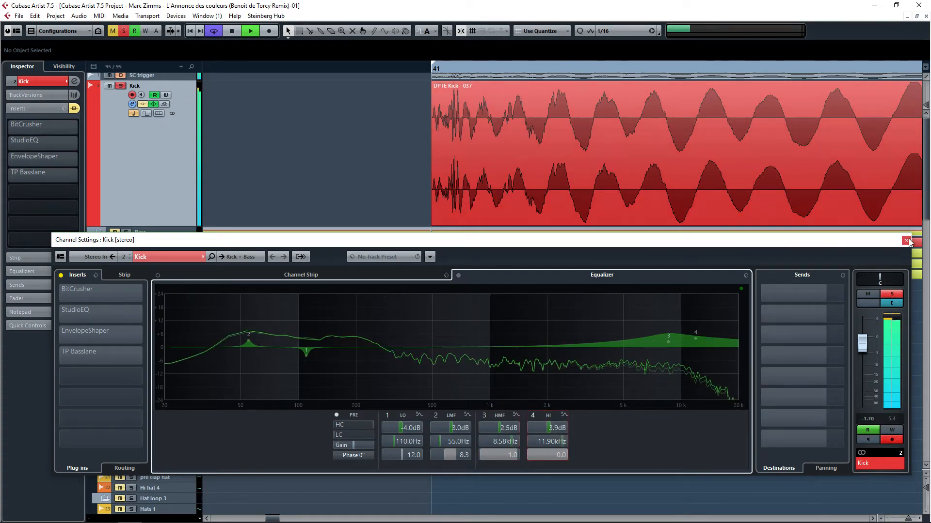
{"action": "key", "text": "space"}
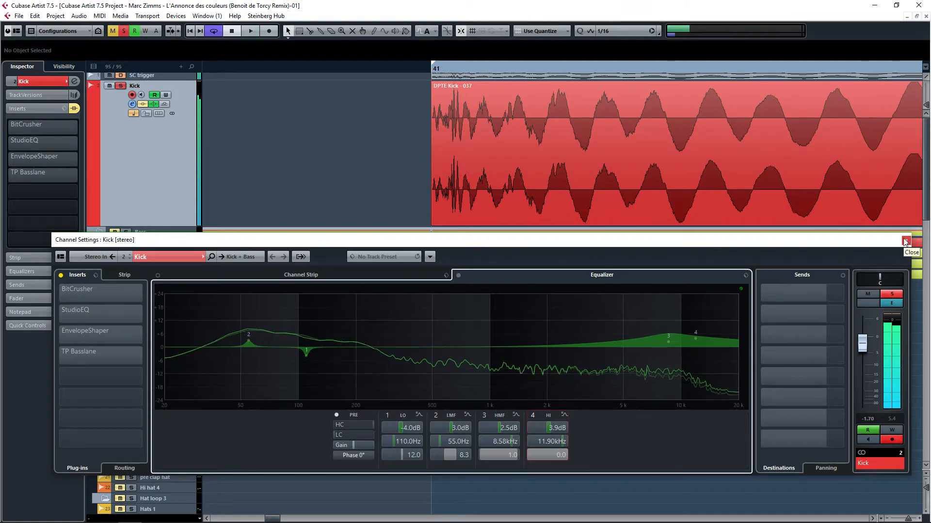
{"action": "left_click", "coordinate": [905, 241]}
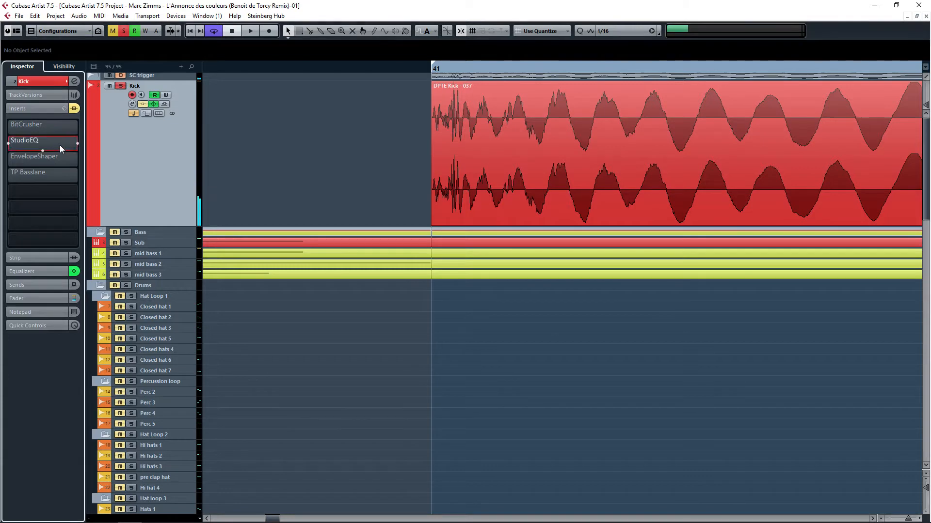
Step: Open the StudioEQ insert on the Kick track, switch off all four EQ bands and reactivate the effect
{"action": "left_click", "coordinate": [23, 146]}
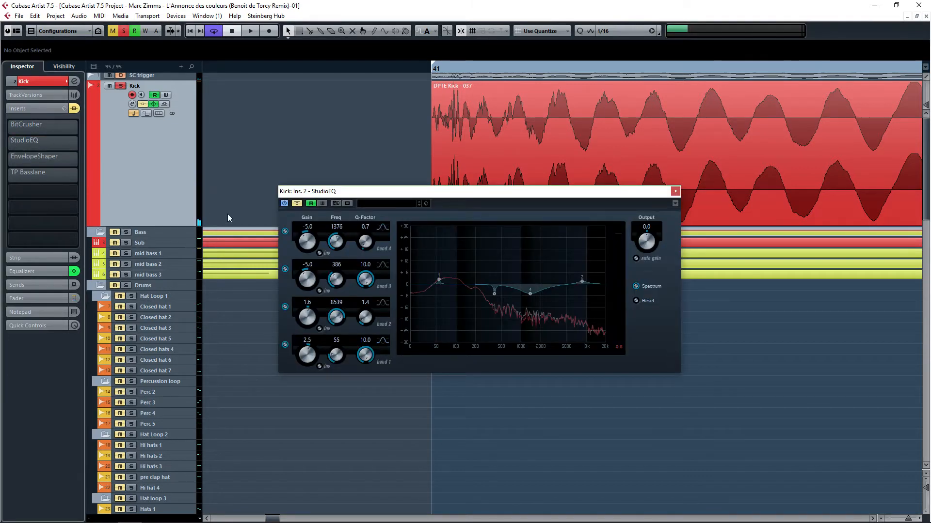
{"action": "left_click", "coordinate": [286, 231]}
{"action": "left_click", "coordinate": [286, 269]}
{"action": "left_click", "coordinate": [285, 307]}
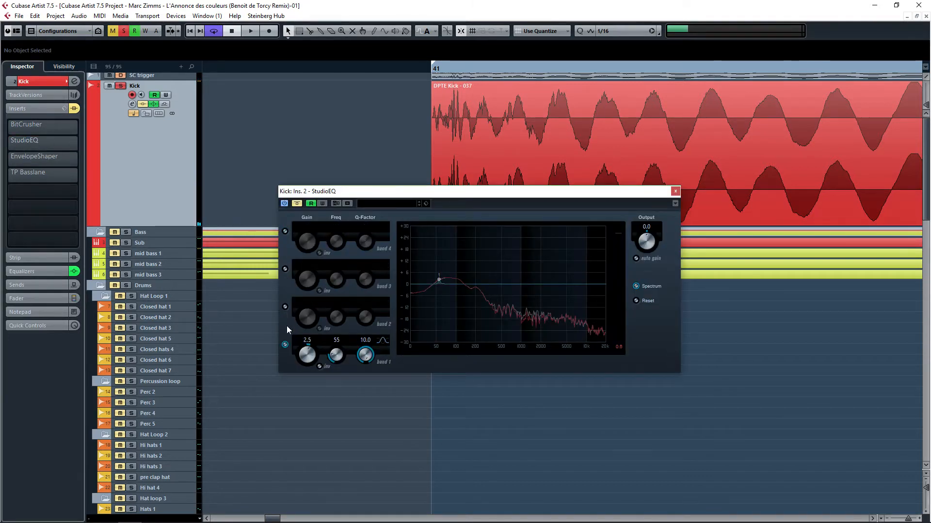
{"action": "left_click", "coordinate": [285, 344]}
{"action": "left_click", "coordinate": [298, 205]}
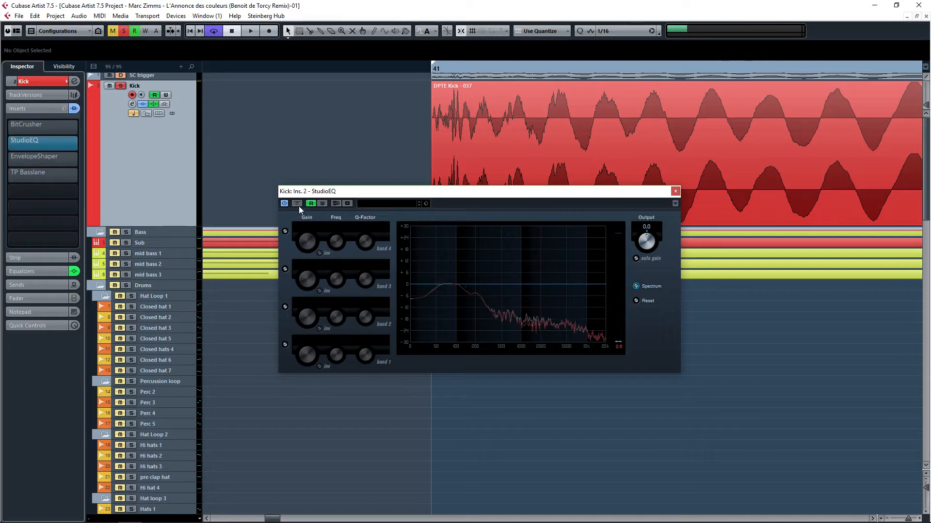
Step: Turn StudioEQ band 1 back on while leaving bands 2, 3 and 4 off
{"action": "left_click", "coordinate": [289, 231]}
{"action": "left_click", "coordinate": [286, 231]}
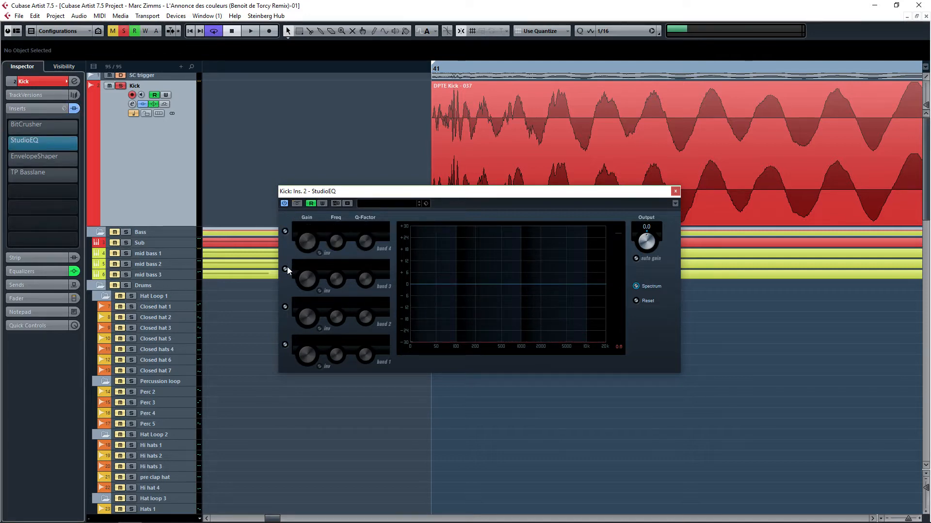
{"action": "left_click", "coordinate": [285, 307]}
{"action": "left_click", "coordinate": [286, 308]}
{"action": "left_click", "coordinate": [286, 344]}
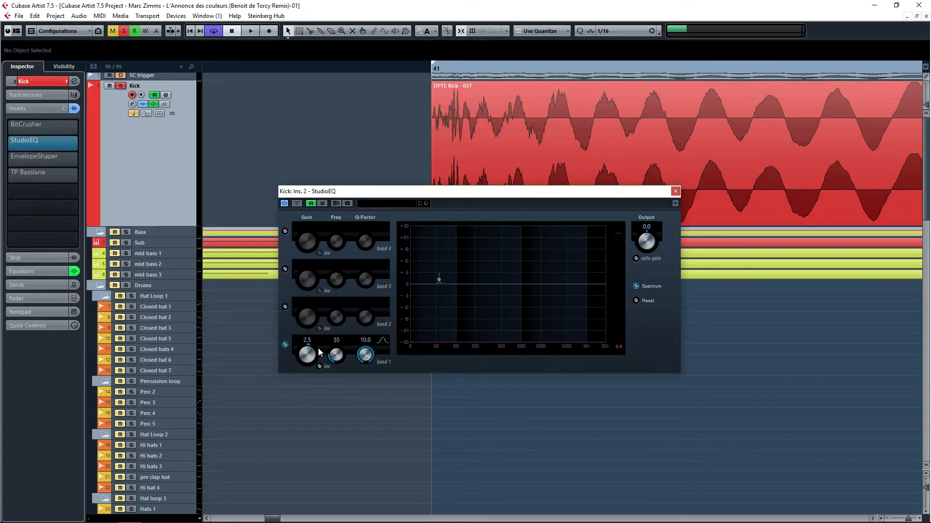
Step: Play the kick while switching StudioEQ band 1 off and back on to compare
{"action": "key", "text": "space"}
{"action": "left_click", "coordinate": [286, 345]}
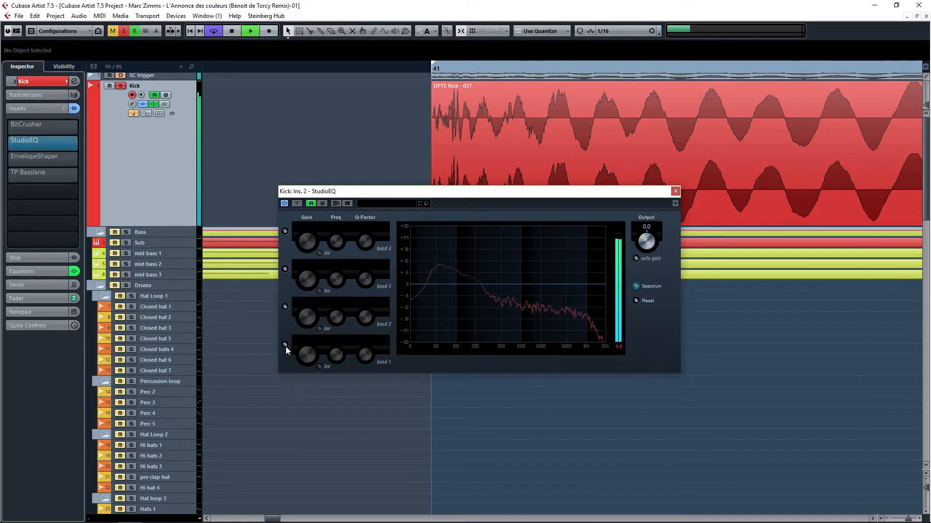
{"action": "left_click", "coordinate": [286, 345]}
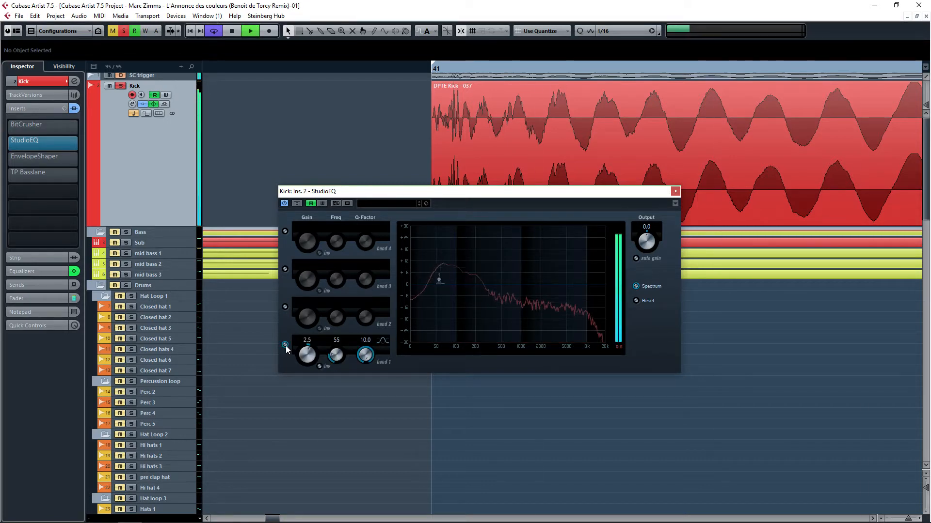
Step: Enable StudioEQ band 2 and play back to hear its effect
{"action": "left_click", "coordinate": [285, 306]}
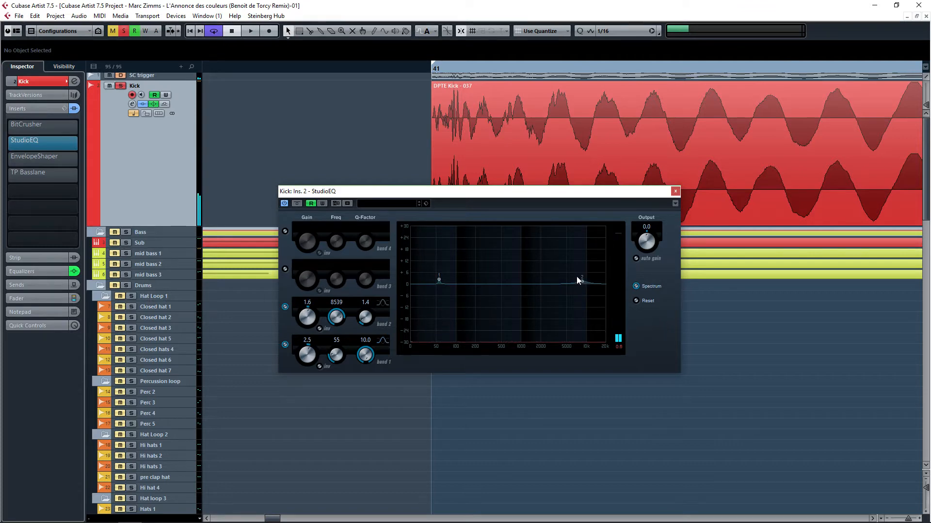
{"action": "key", "text": "space"}
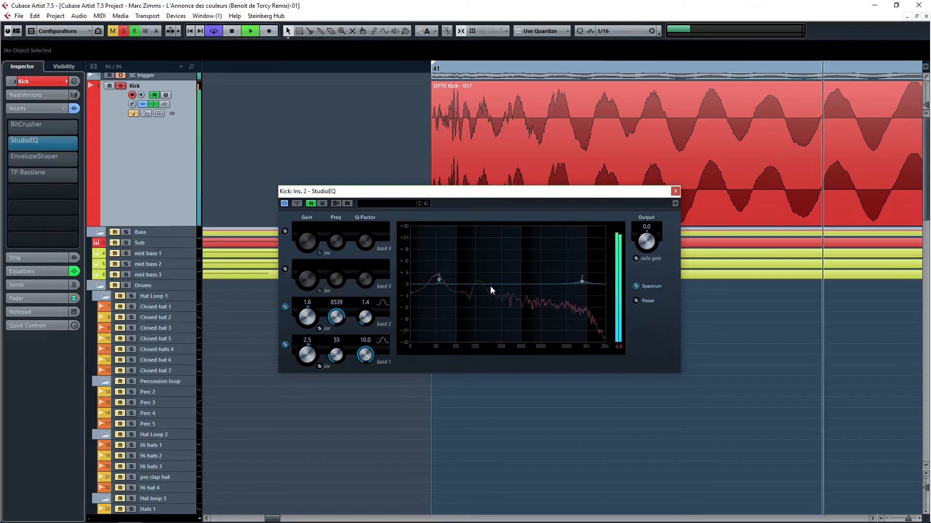
Step: Enable StudioEQ band 3 and play back comparing it switched off and on
{"action": "left_click", "coordinate": [285, 269]}
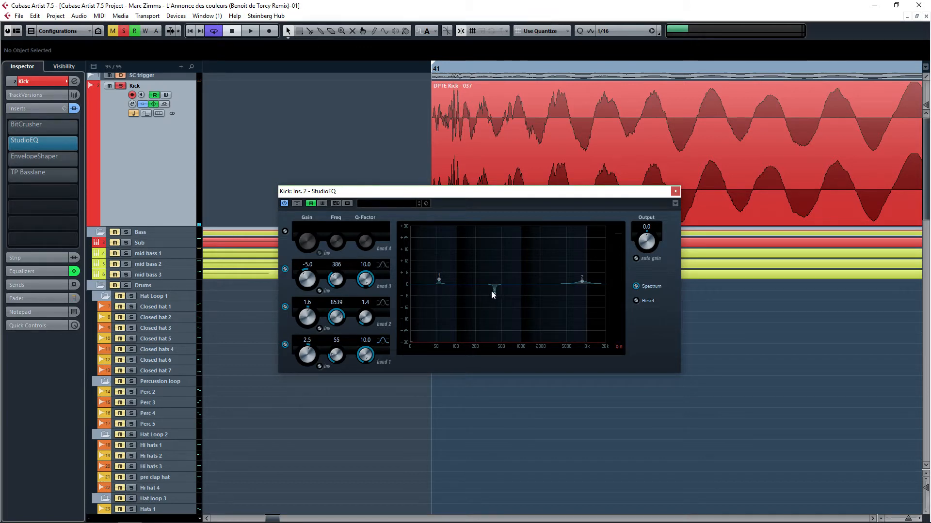
{"action": "left_click", "coordinate": [285, 270]}
{"action": "key", "text": "space"}
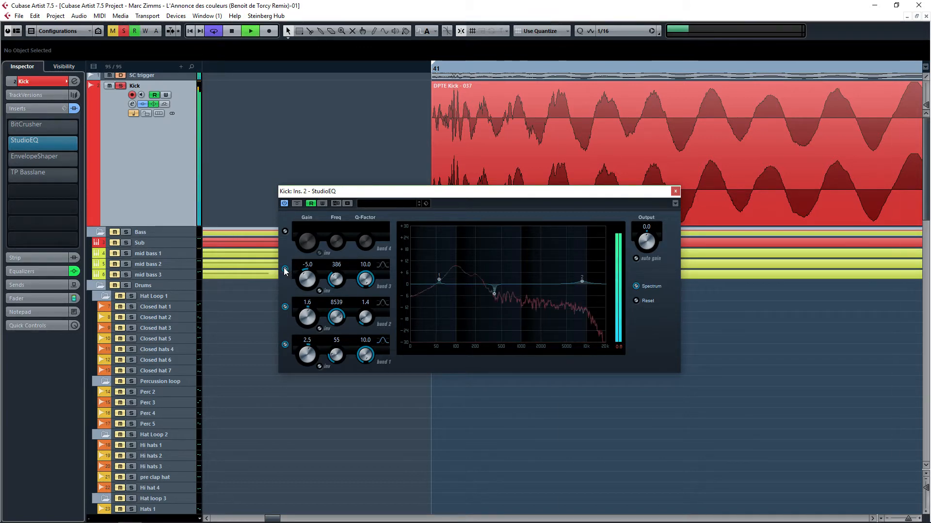
{"action": "left_click", "coordinate": [284, 270]}
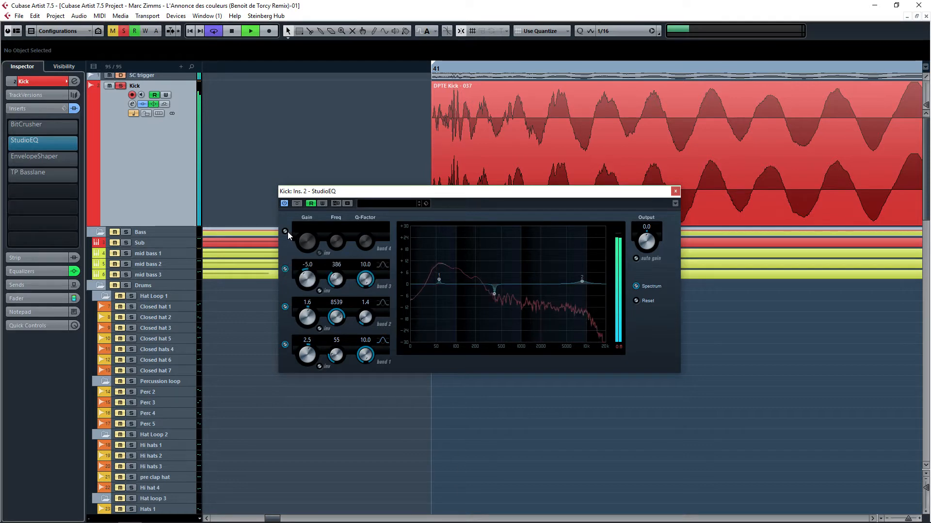
{"action": "key", "text": "space"}
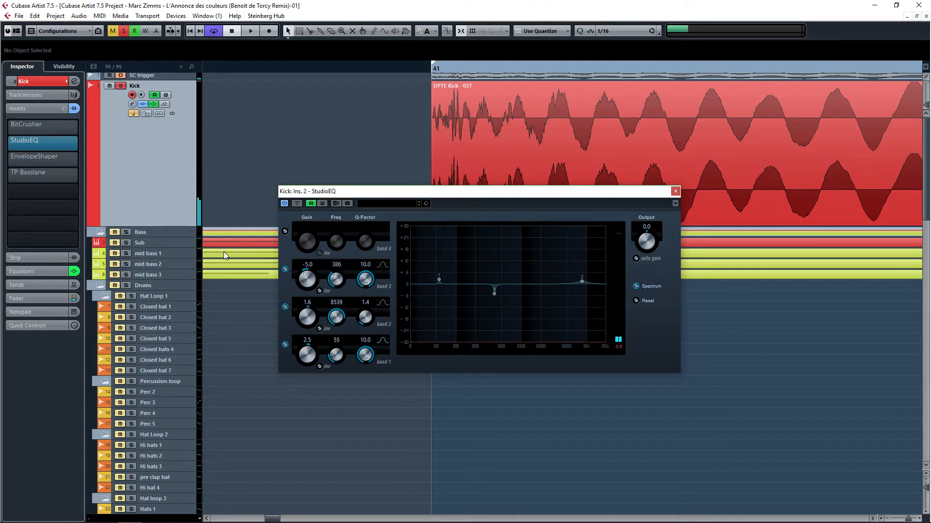
Step: Enable StudioEQ band 4 and play back comparing it switched off and on
{"action": "left_click", "coordinate": [285, 232]}
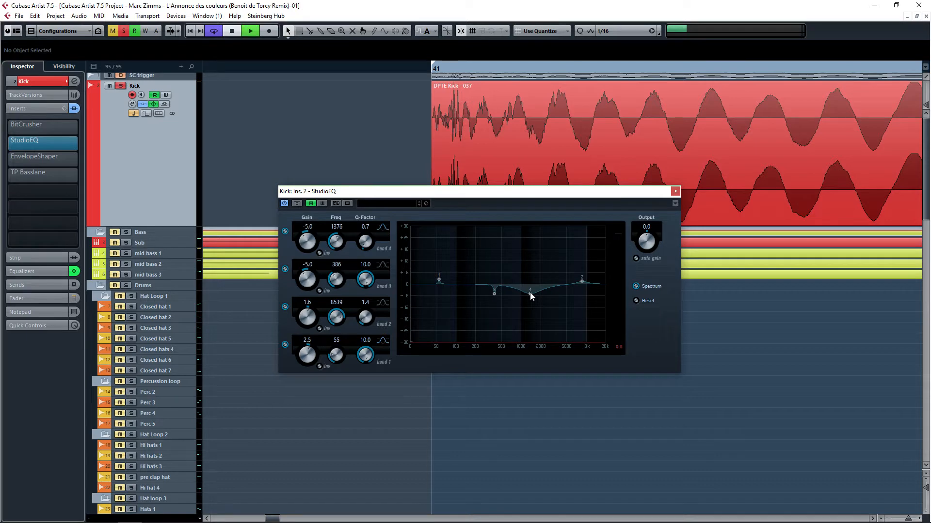
{"action": "key", "text": "space"}
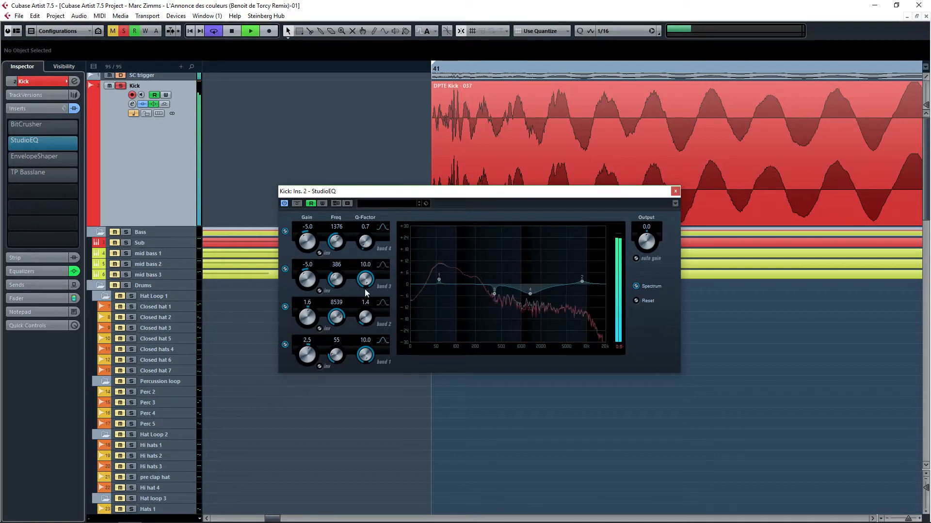
{"action": "left_click", "coordinate": [285, 231]}
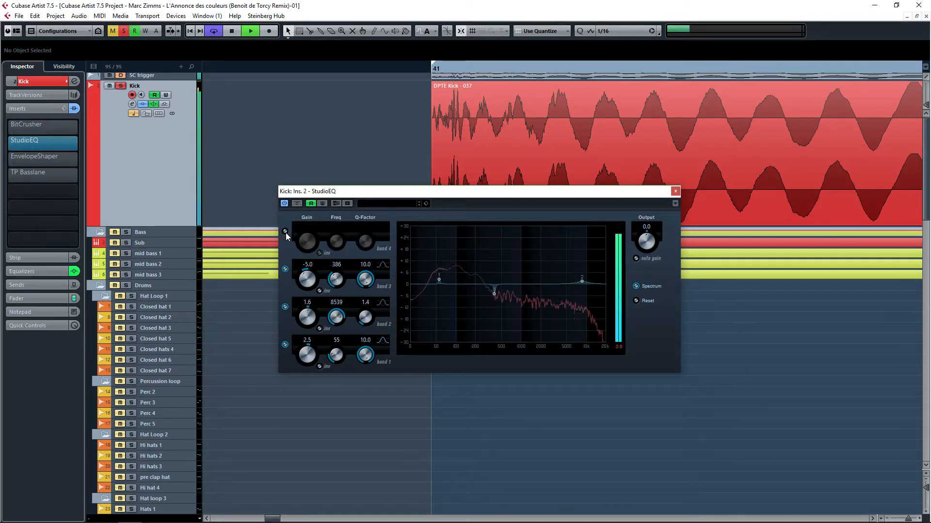
{"action": "left_click", "coordinate": [285, 232]}
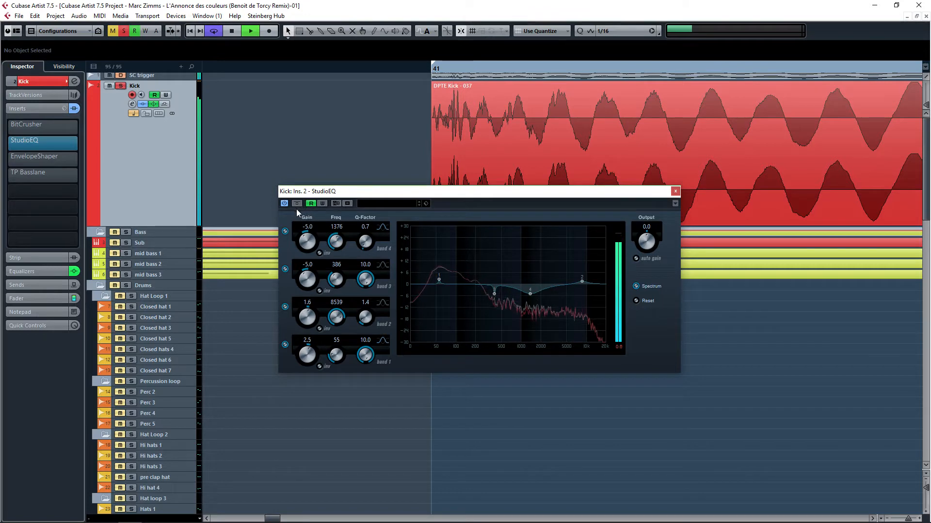
{"action": "key", "text": "space"}
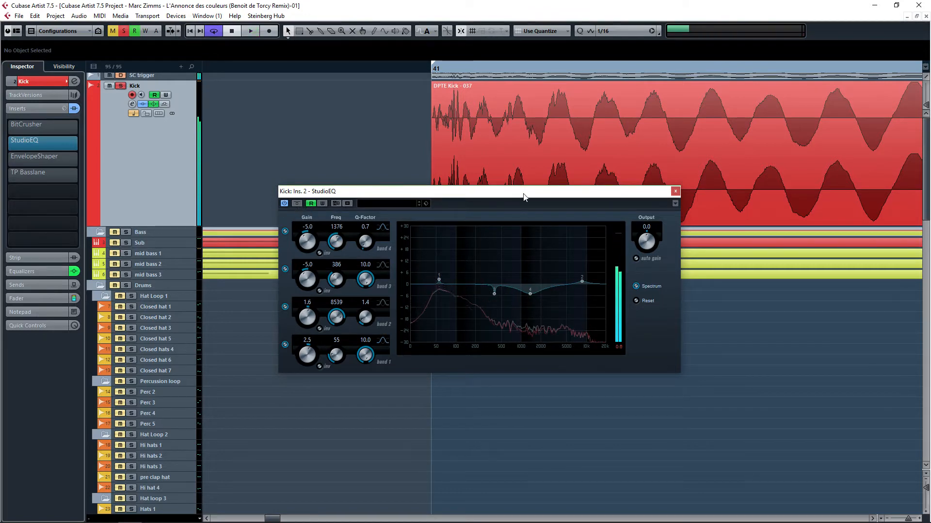
Step: Close the StudioEQ and open the EnvelopeShaper insert, moving its window below the waveform
{"action": "left_click", "coordinate": [675, 192]}
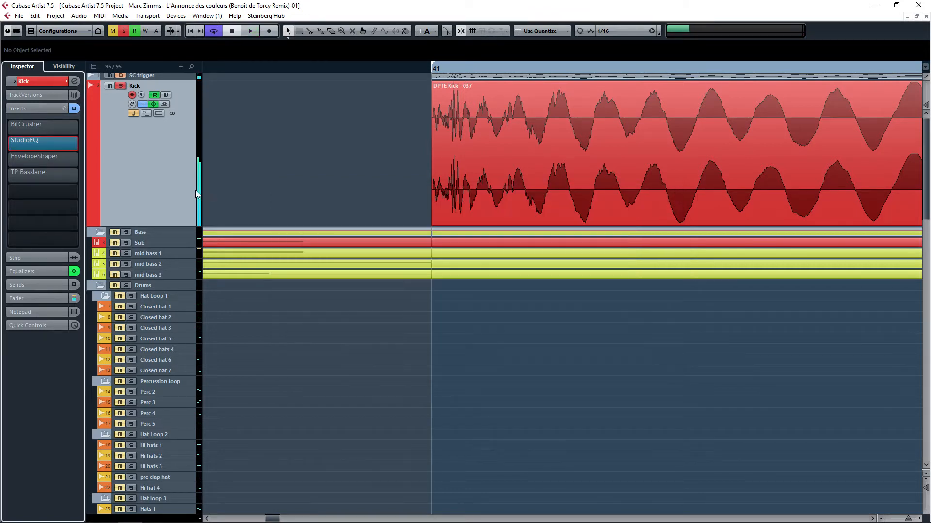
{"action": "left_click", "coordinate": [55, 162]}
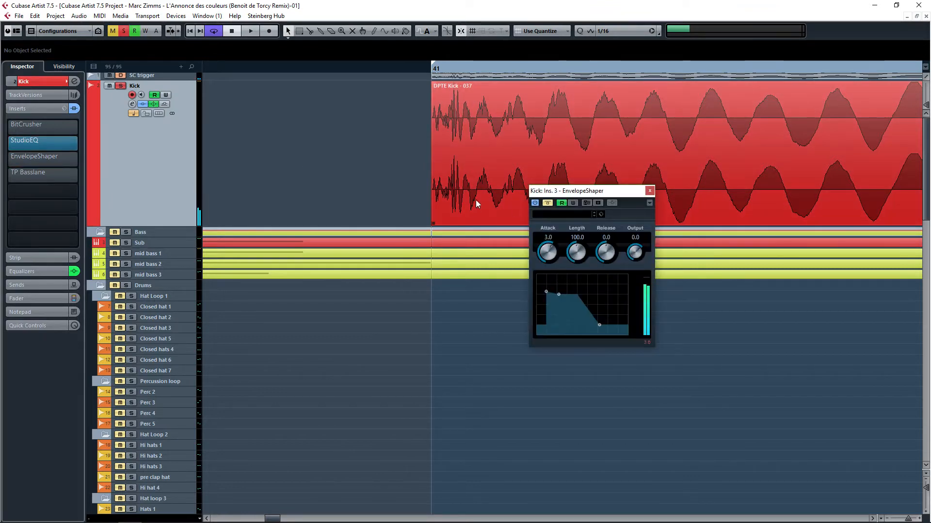
{"action": "left_click_drag", "start_coordinate": [576, 193], "coordinate": [585, 252]}
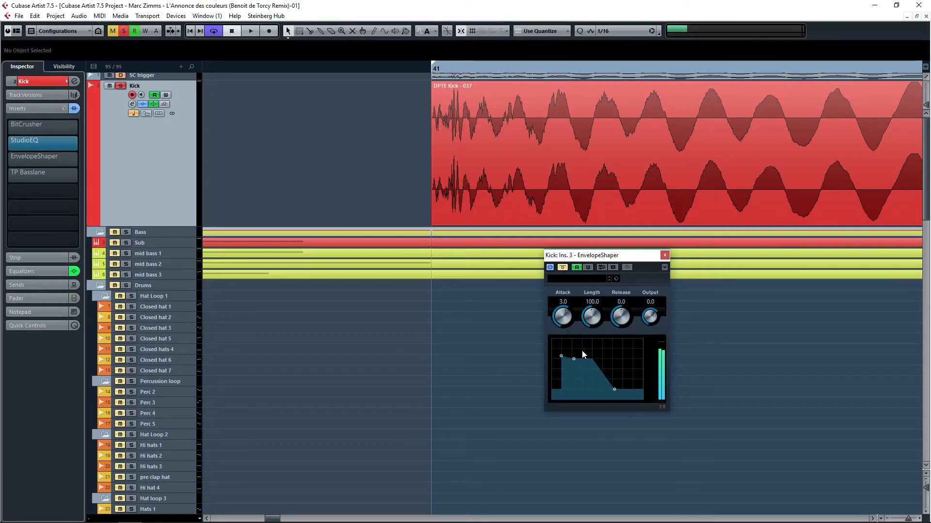
Step: Play back while reactivating the EnvelopeShaper insert, then close its window
{"action": "key", "text": "space"}
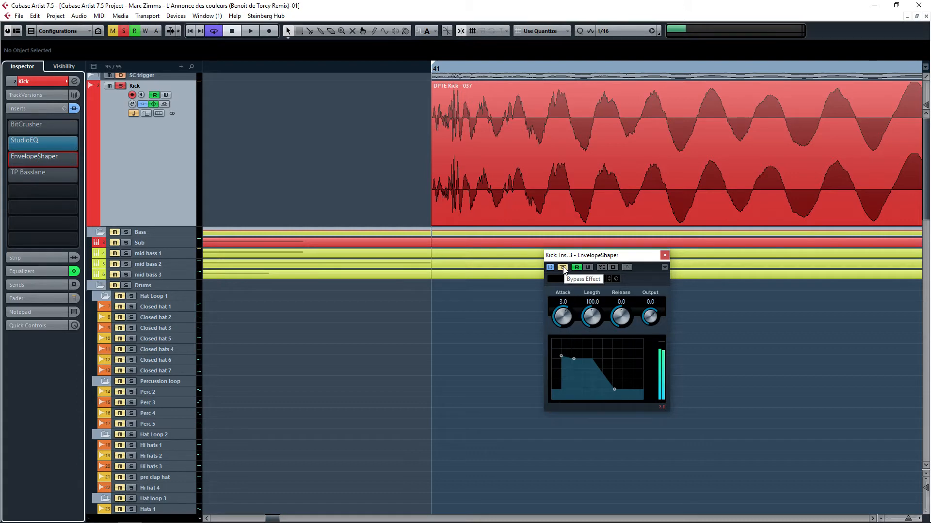
{"action": "key", "text": "space"}
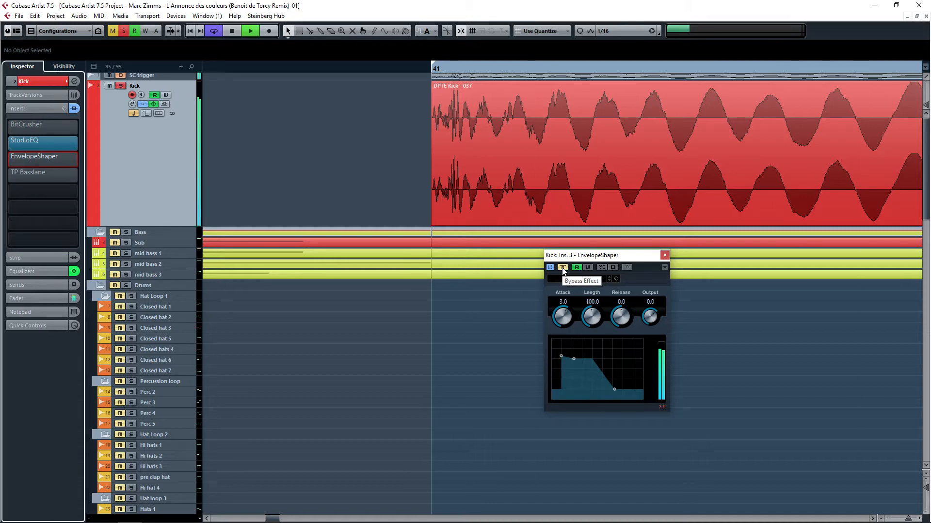
{"action": "left_click", "coordinate": [562, 268]}
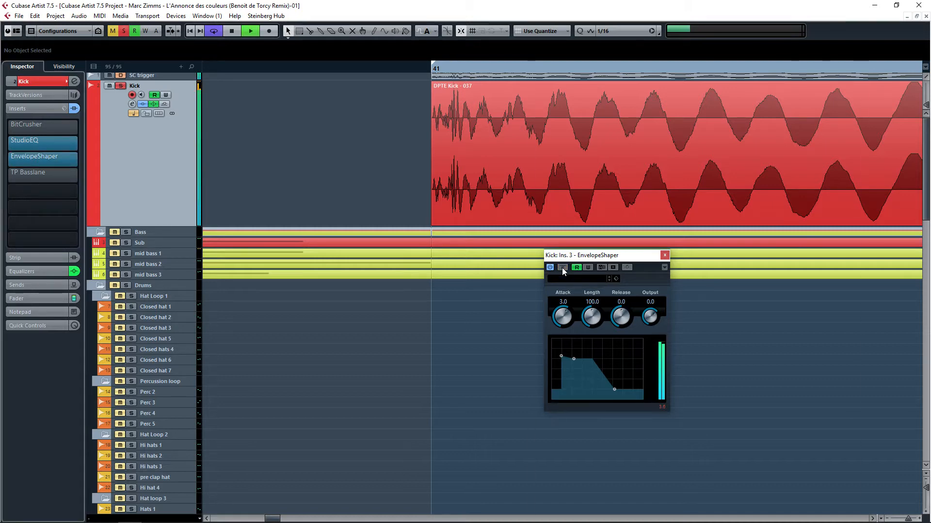
{"action": "left_click", "coordinate": [665, 256]}
{"action": "key", "text": "space"}
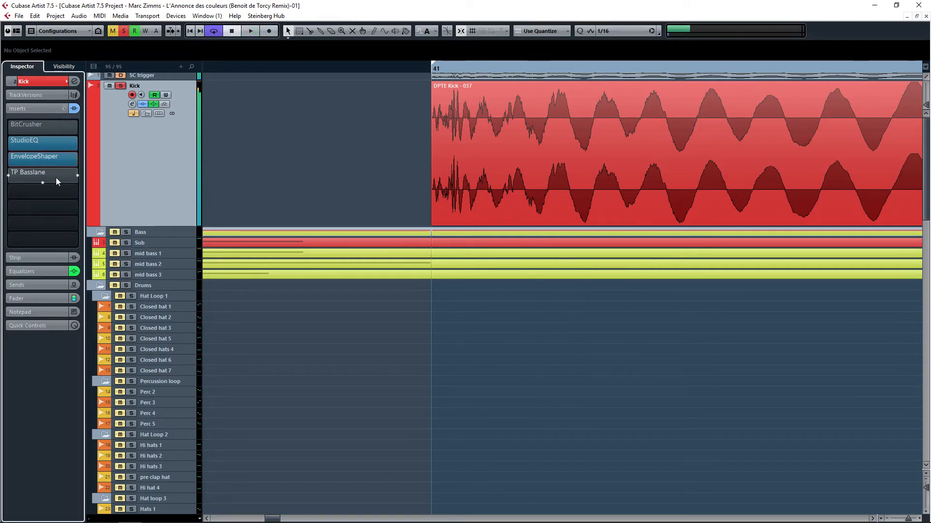
Step: Open the TP Basslane insert and move its window below the kick waveform
{"action": "left_click", "coordinate": [59, 174]}
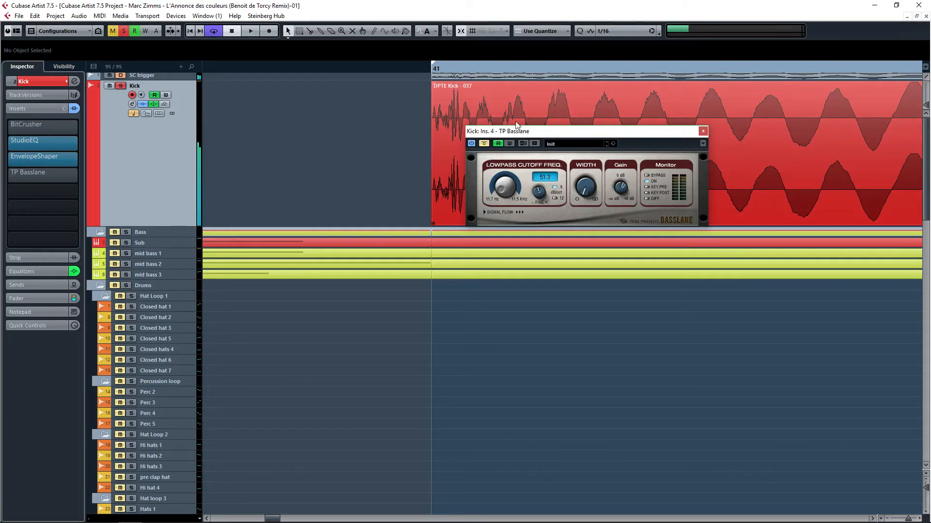
{"action": "left_click_drag", "start_coordinate": [515, 134], "coordinate": [479, 286]}
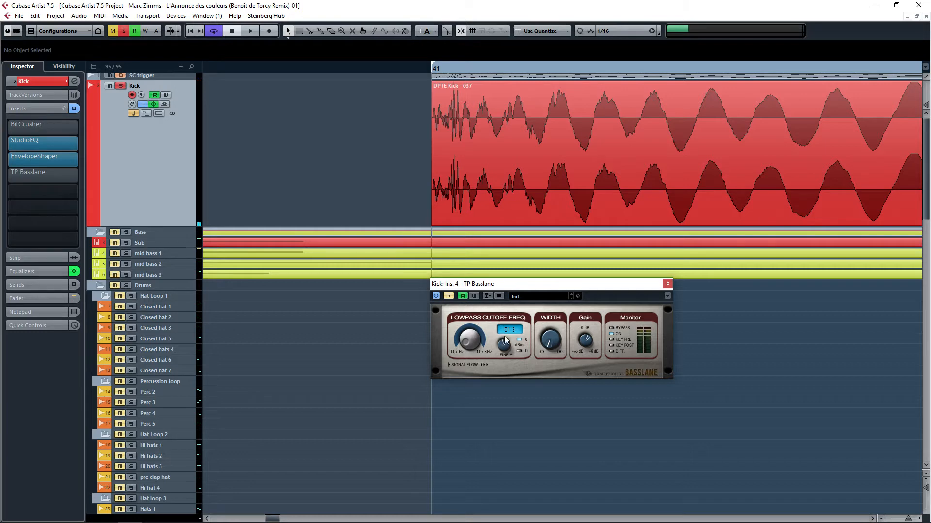
Step: Add RBass Stereo to the next empty insert slot by searching the plug-in list for rb, then close it
{"action": "left_click", "coordinate": [75, 193]}
{"action": "type", "text": "ren"}
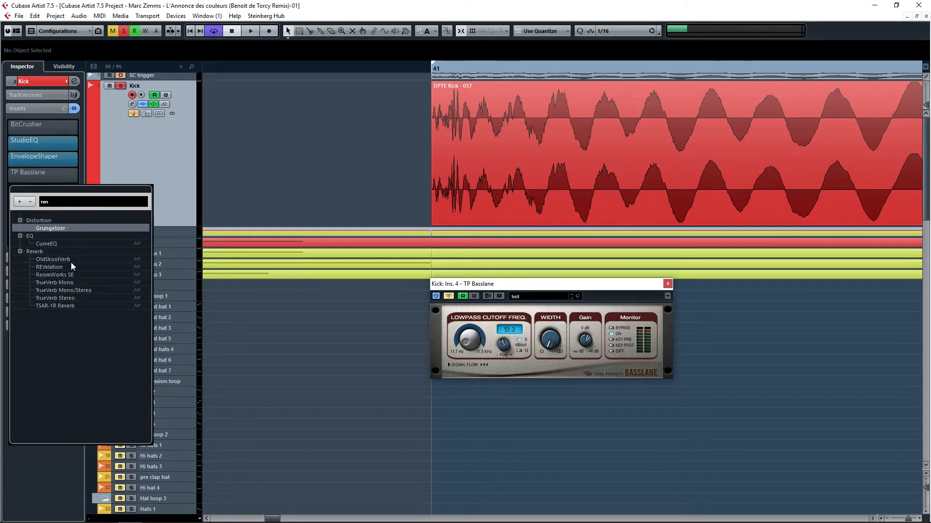
{"action": "key", "text": "BackSpace"}
{"action": "key", "text": "BackSpace"}
{"action": "key", "text": "BackSpace"}
{"action": "type", "text": "rb"}
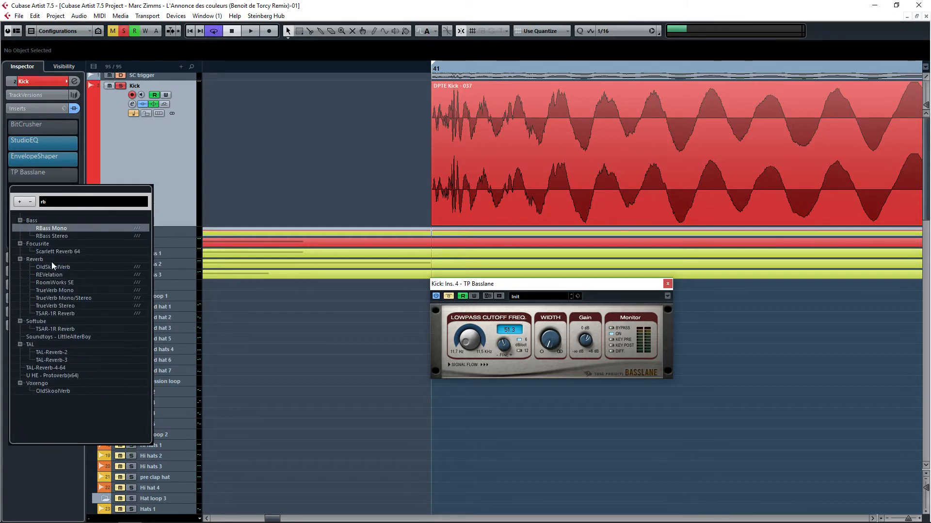
{"action": "left_click", "coordinate": [52, 236]}
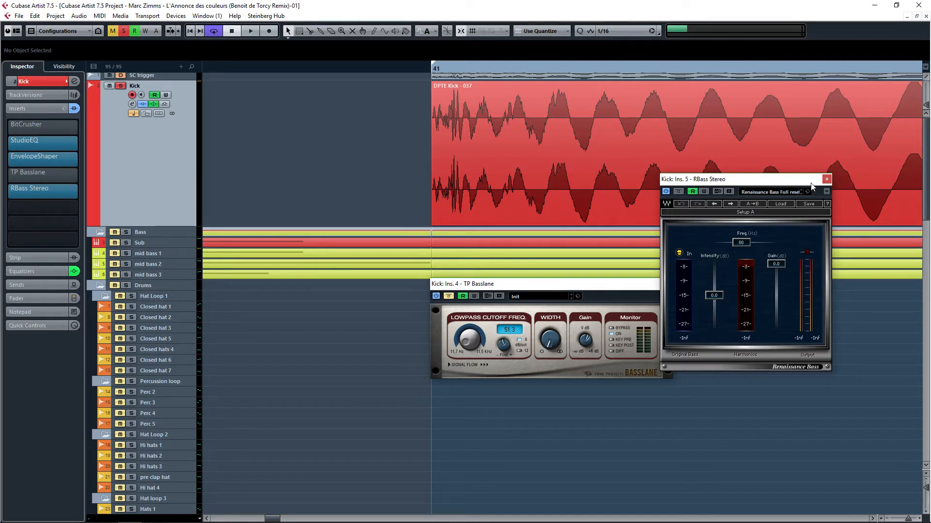
{"action": "left_click", "coordinate": [826, 179]}
Step: Remove the RBass Stereo plug-in by setting its insert slot to No Effect
{"action": "left_click", "coordinate": [36, 189]}
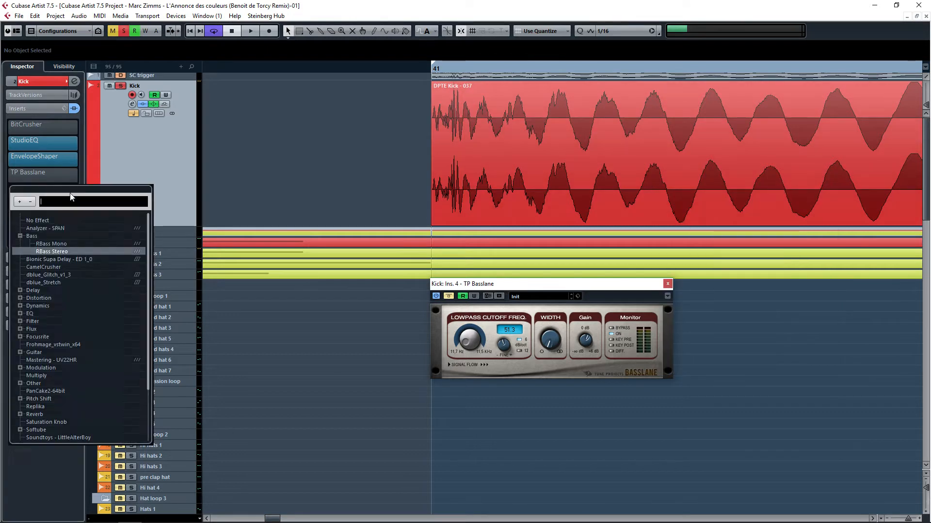
{"action": "left_click", "coordinate": [38, 221]}
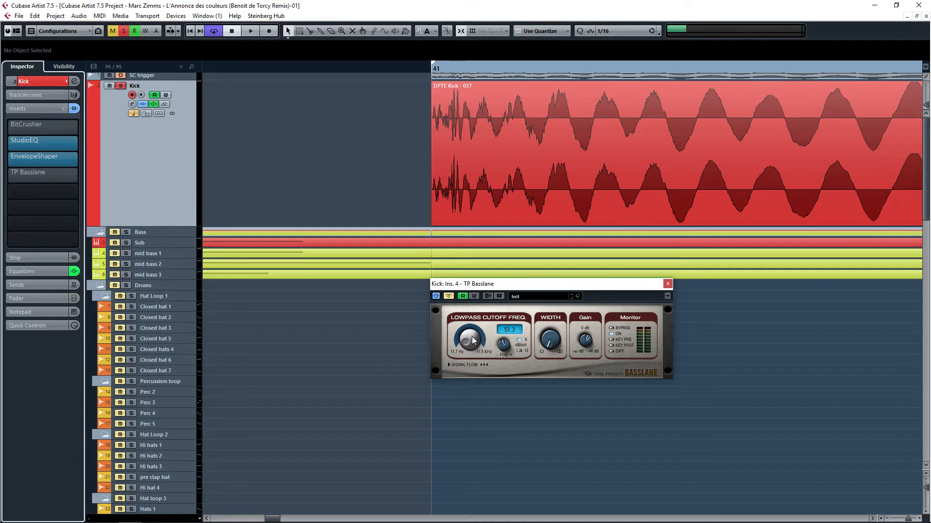
Step: Set the TP Basslane filter slope to 12, adjust its width knob and start playback
{"action": "left_click", "coordinate": [520, 349]}
{"action": "left_click_drag", "start_coordinate": [550, 342], "coordinate": [545, 353]}
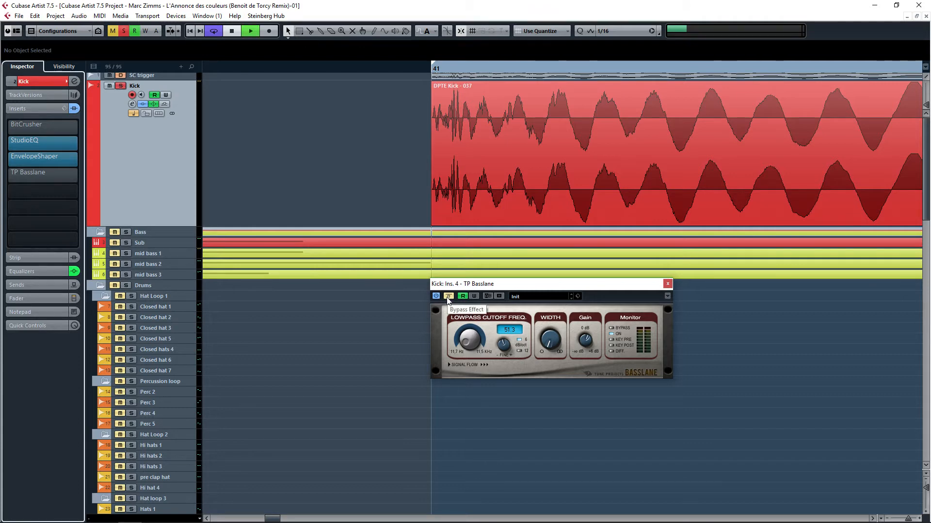
{"action": "key", "text": "space"}
Step: Reactivate the TP Basslane insert and close its window
{"action": "left_click", "coordinate": [448, 299]}
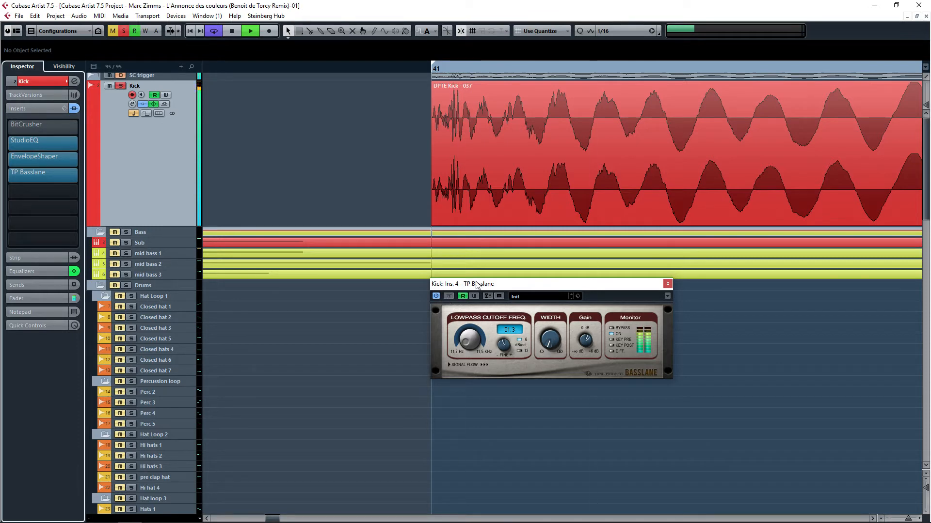
{"action": "left_click", "coordinate": [667, 285]}
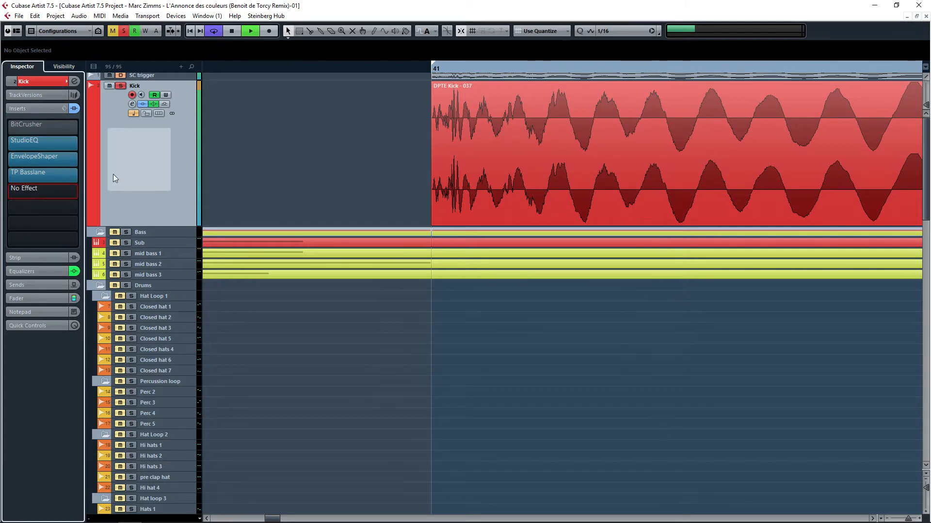
Step: Open the BitCrusher insert on the Kick track, stop playback and close the plug-in window
{"action": "left_click", "coordinate": [61, 127]}
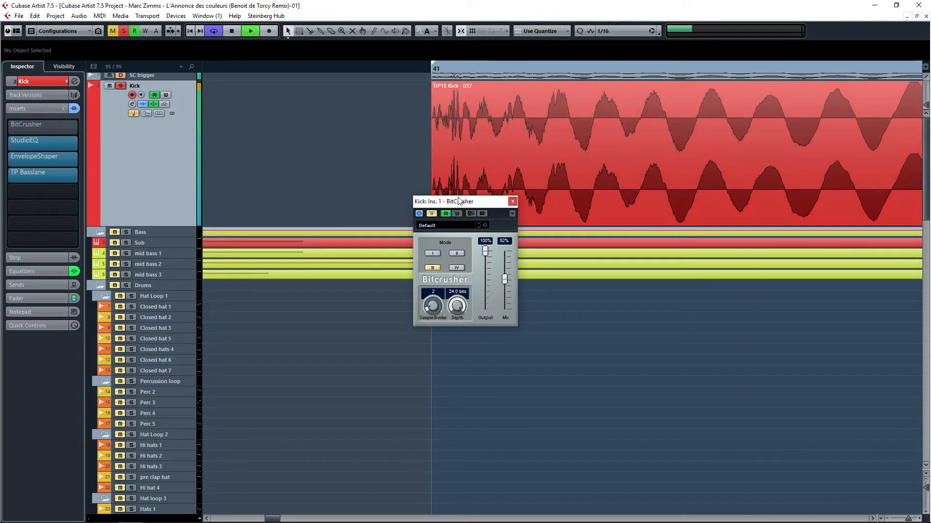
{"action": "key", "text": "space"}
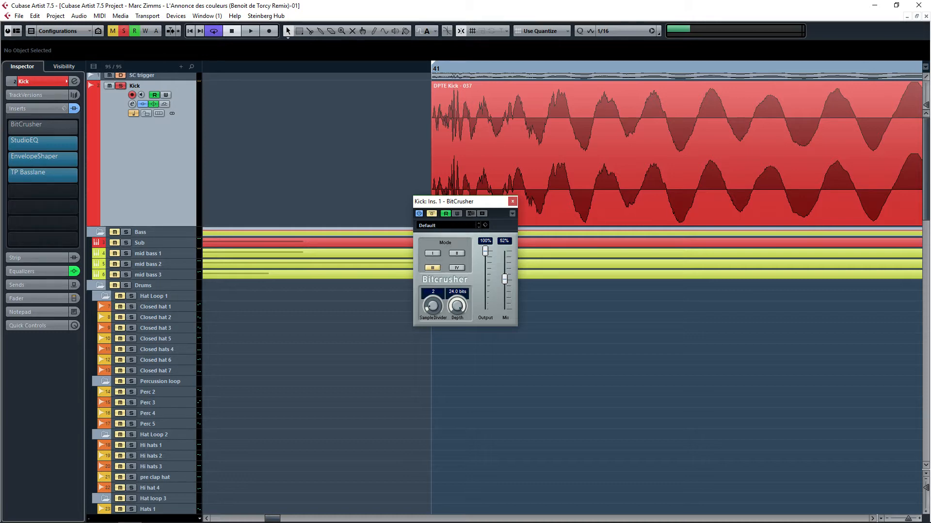
{"action": "key", "text": "Escape"}
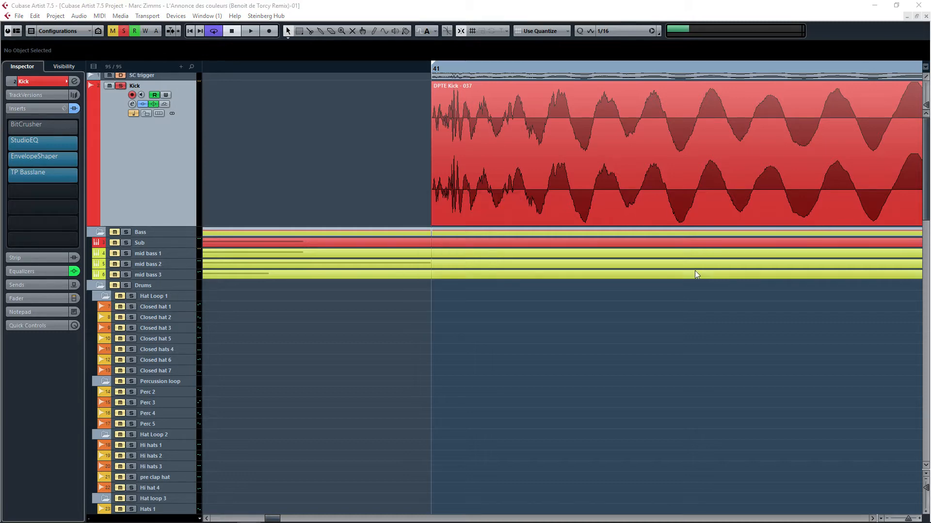
Step: Reopen BitCrusher, start playback, bypass the BitCrusher effect and close its window
{"action": "mouse_move", "coordinate": [53, 129]}
{"action": "left_click", "coordinate": [46, 126]}
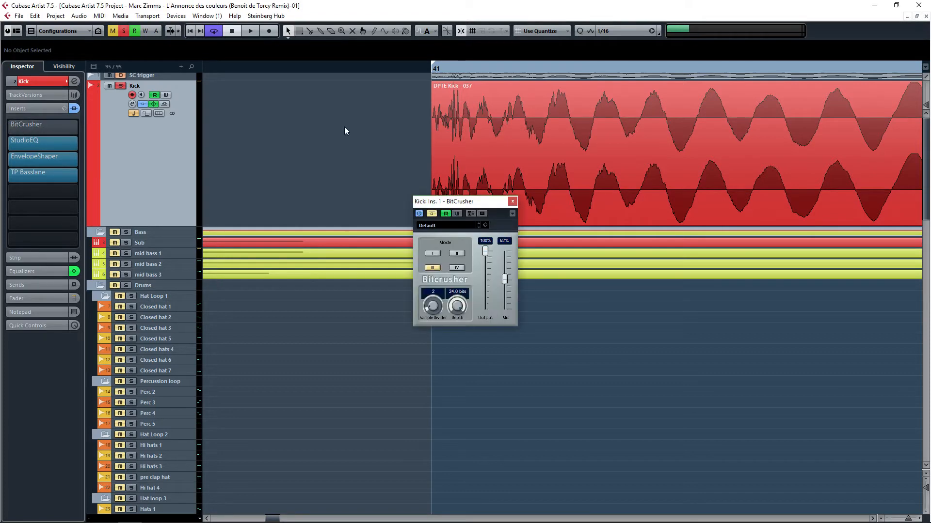
{"action": "key", "text": "space"}
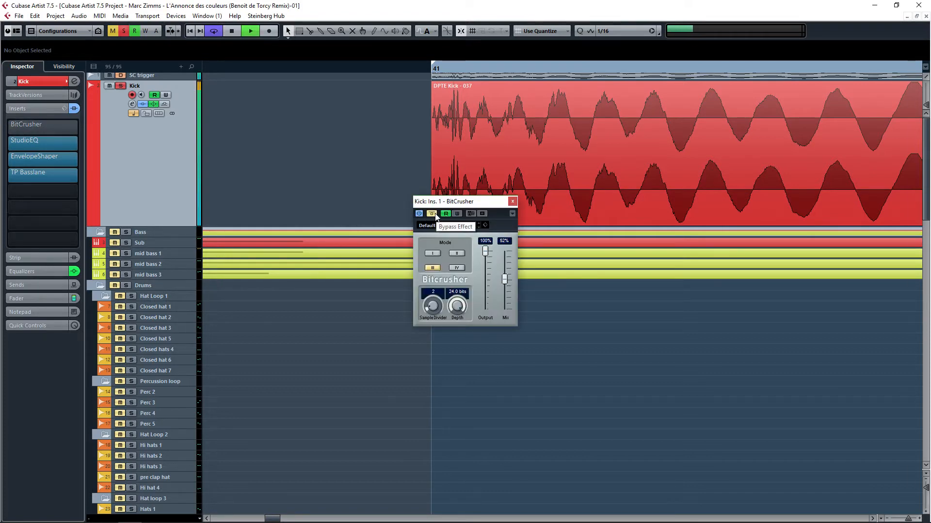
{"action": "left_click", "coordinate": [435, 214]}
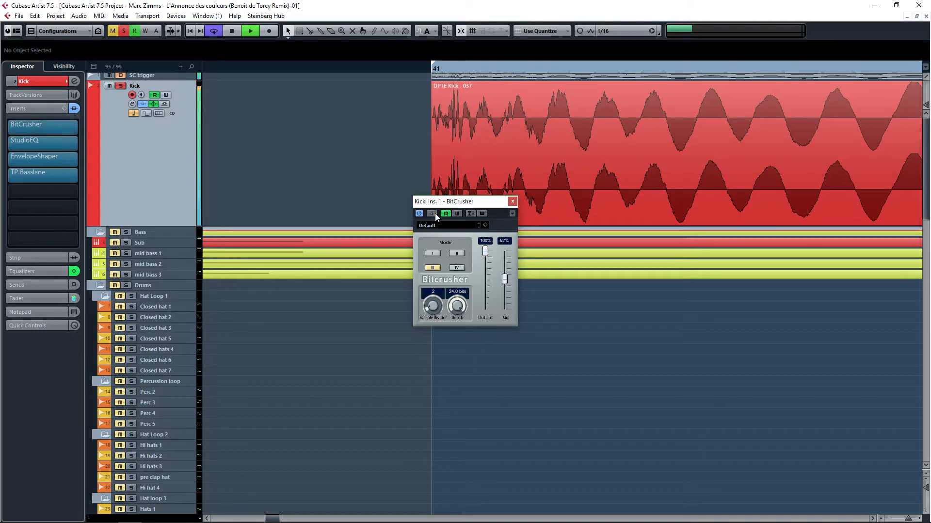
{"action": "left_click", "coordinate": [513, 202]}
{"action": "scroll", "coordinate": [525, 307], "scroll_direction": "down", "scroll_amount": 5}
{"action": "left_click_drag", "start_coordinate": [523, 307], "coordinate": [483, 292]}
{"action": "scroll", "coordinate": [483, 292], "scroll_direction": "down", "scroll_amount": 2}
{"action": "scroll", "coordinate": [523, 257], "scroll_direction": "down", "scroll_amount": 2}
{"action": "left_click_drag", "start_coordinate": [722, 241], "coordinate": [561, 311]}
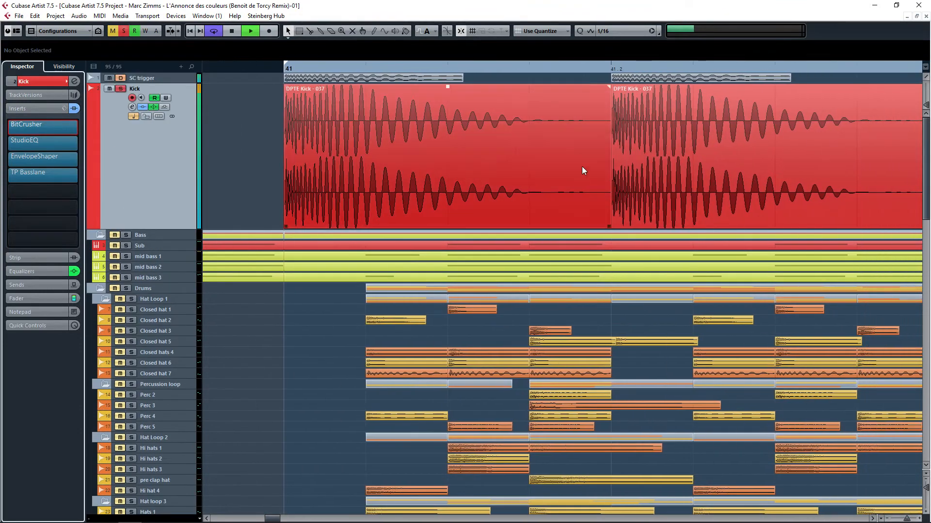
{"action": "scroll", "coordinate": [342, 266], "scroll_direction": "down", "scroll_amount": 3}
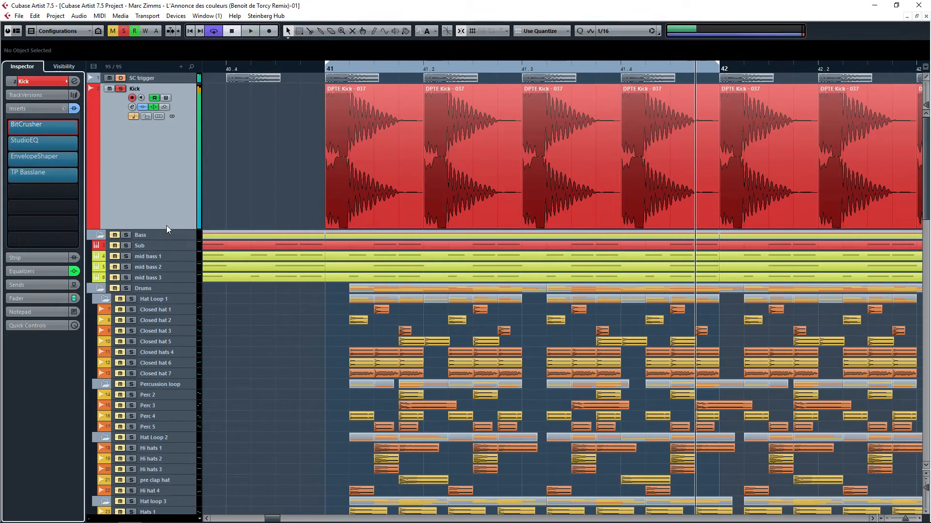
{"action": "key", "text": "space"}
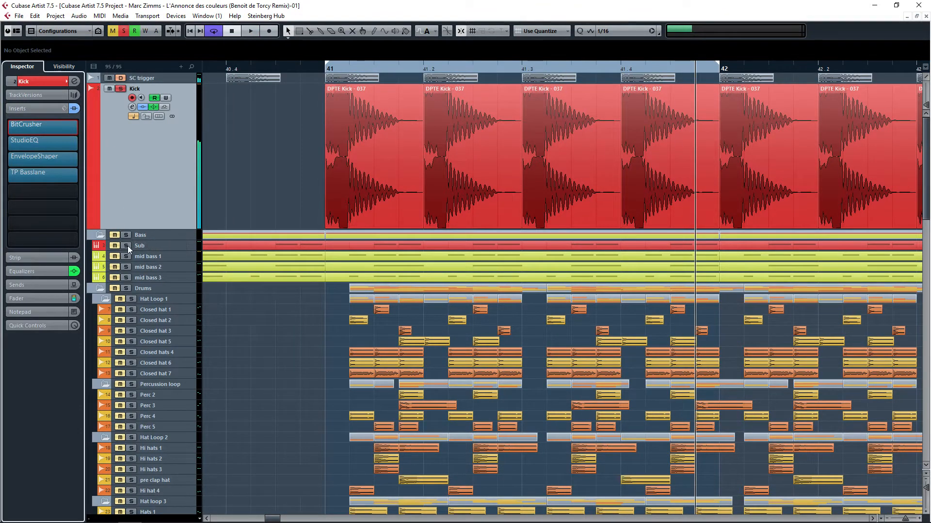
Step: Select the Sub track, open its Sylenth1 instrument window and start playback
{"action": "left_click", "coordinate": [127, 246]}
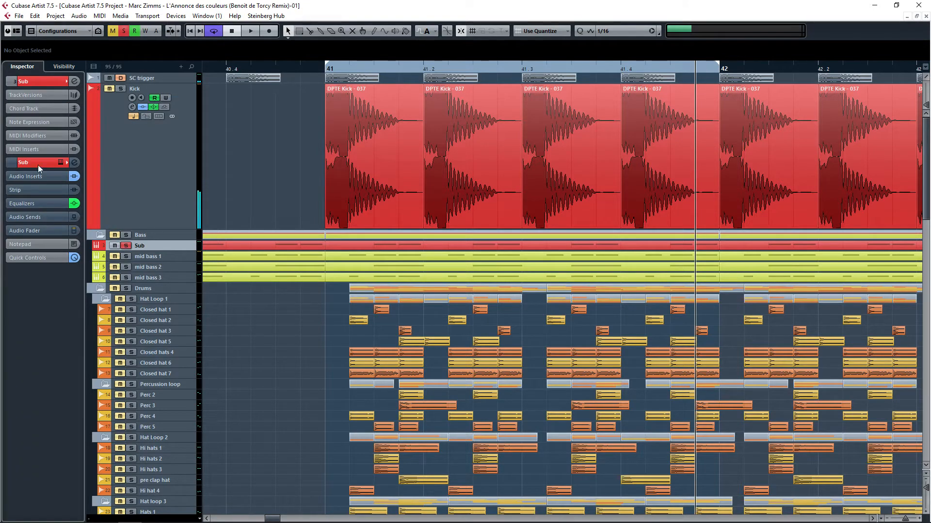
{"action": "left_click", "coordinate": [74, 176]}
{"action": "left_click", "coordinate": [59, 162]}
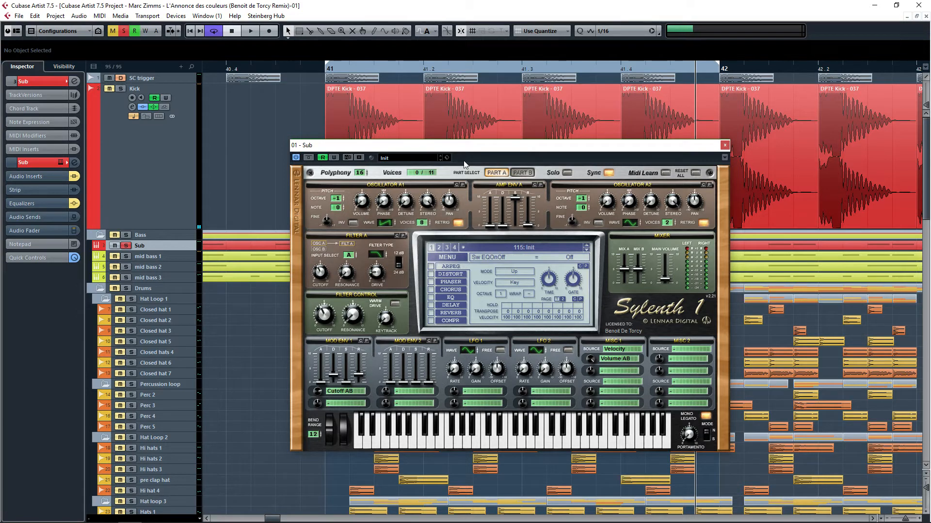
{"action": "left_click_drag", "start_coordinate": [509, 149], "coordinate": [600, 101]}
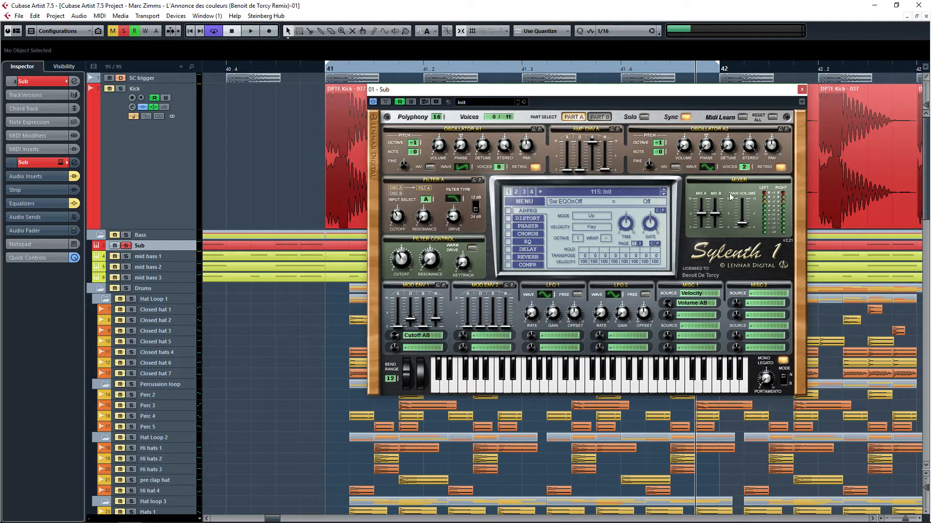
{"action": "key", "text": "space"}
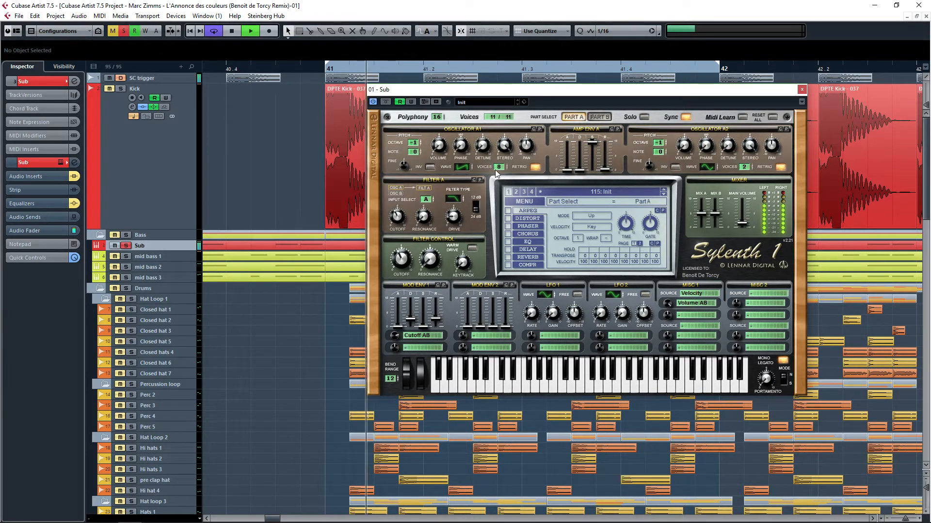
Step: Switch Sylenth1 between Part A and Part B repeatedly to compare the two parts, ending on Part A
{"action": "left_click", "coordinate": [591, 118]}
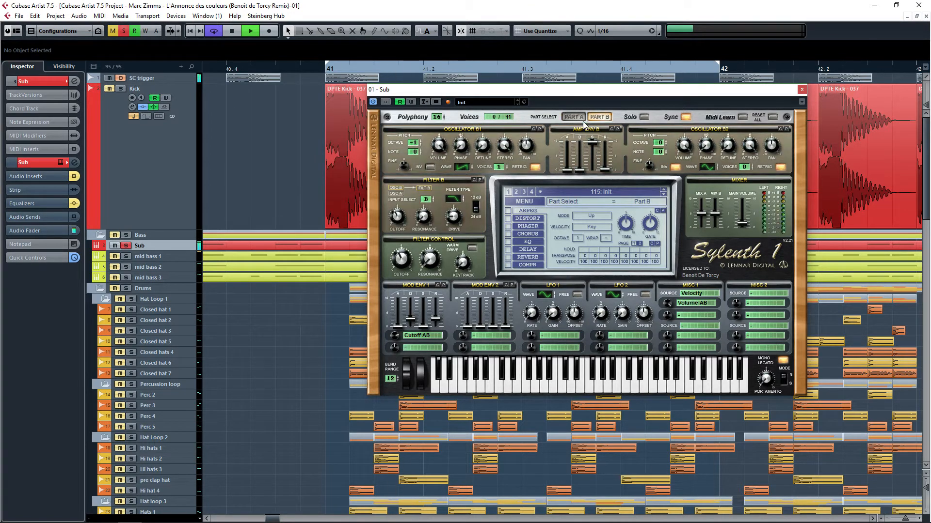
{"action": "left_click", "coordinate": [576, 117]}
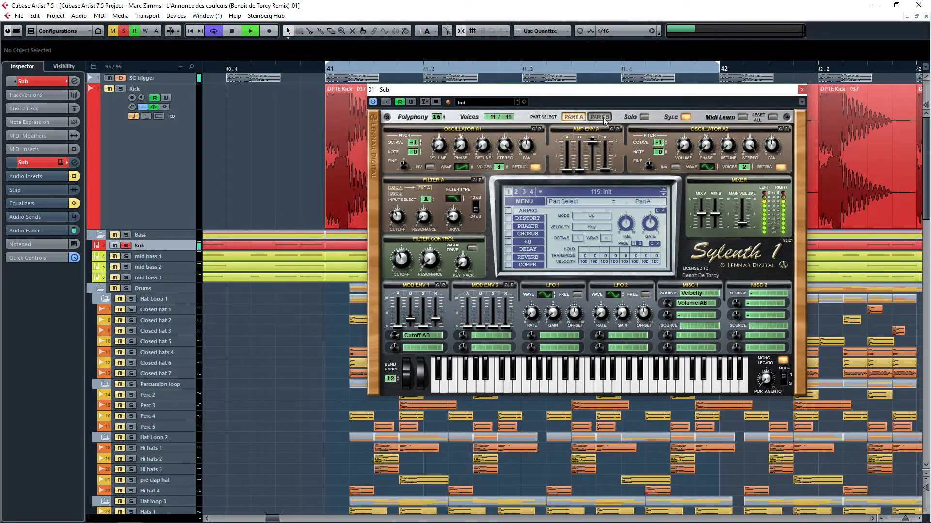
{"action": "left_click", "coordinate": [604, 119]}
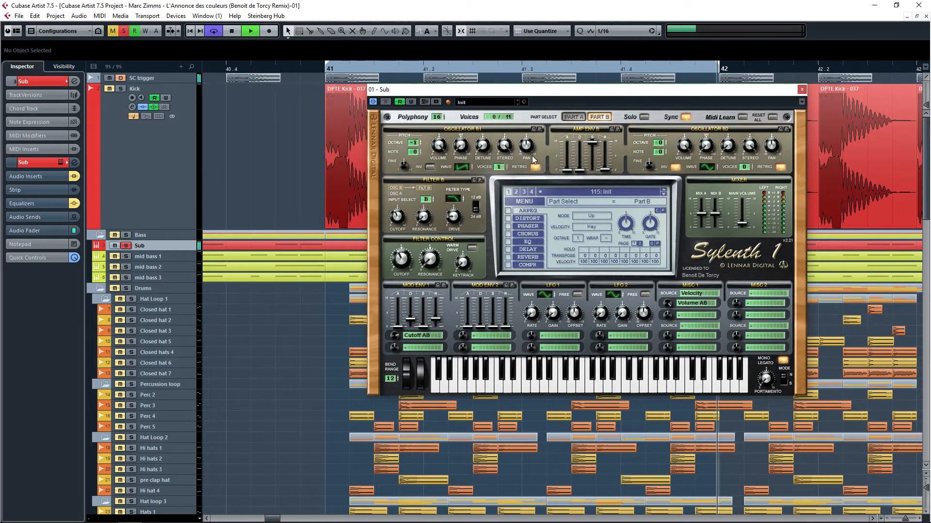
{"action": "left_click", "coordinate": [574, 117]}
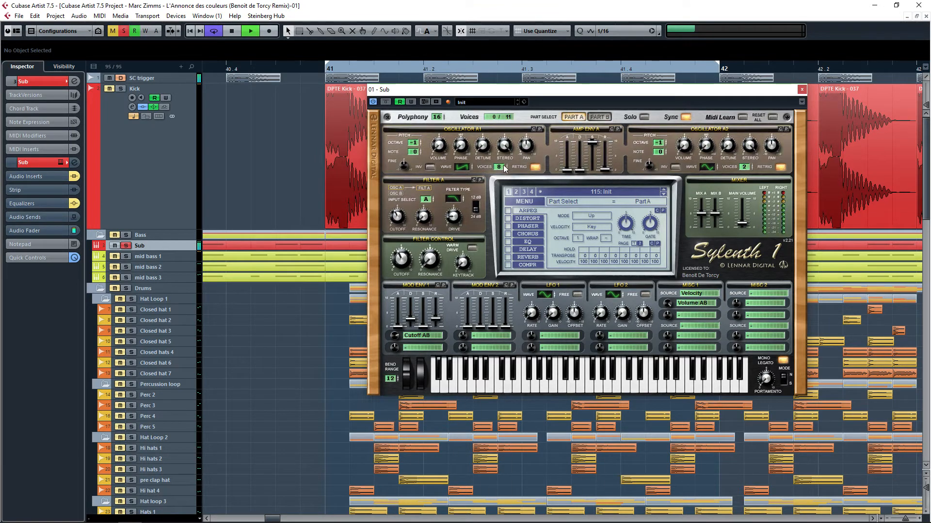
{"action": "left_click", "coordinate": [602, 119]}
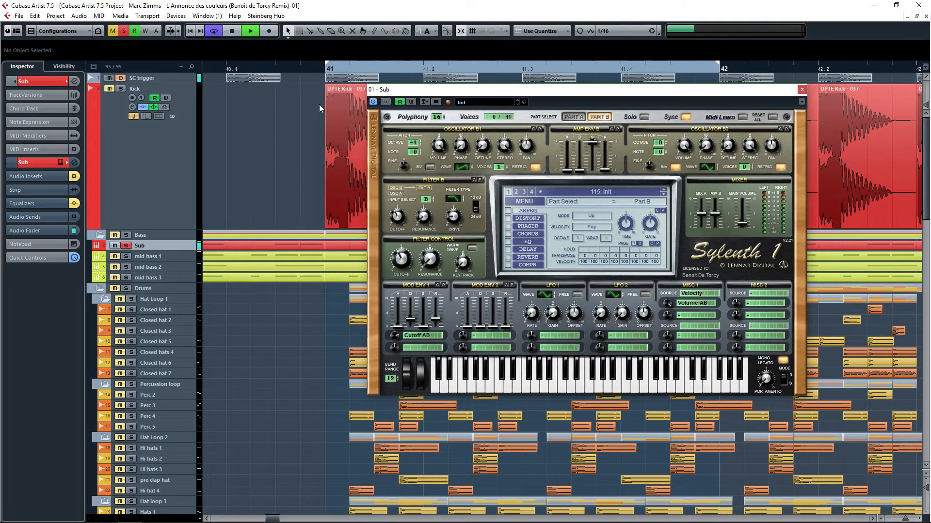
{"action": "left_click", "coordinate": [609, 115]}
{"action": "left_click", "coordinate": [605, 119]}
{"action": "left_click", "coordinate": [605, 119]}
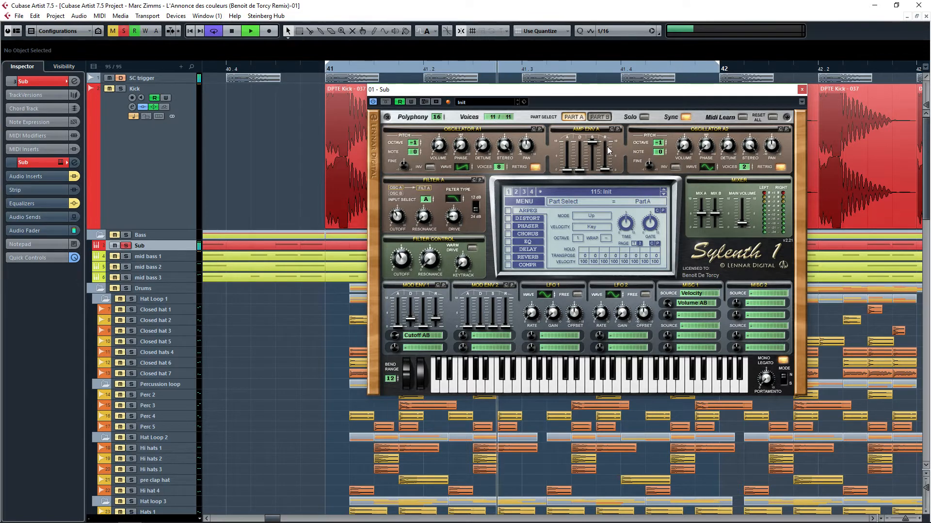
Step: Adjust Sylenth1's Amp Envelope A release, checking the attack, to about 0.17
{"action": "left_click", "coordinate": [605, 170]}
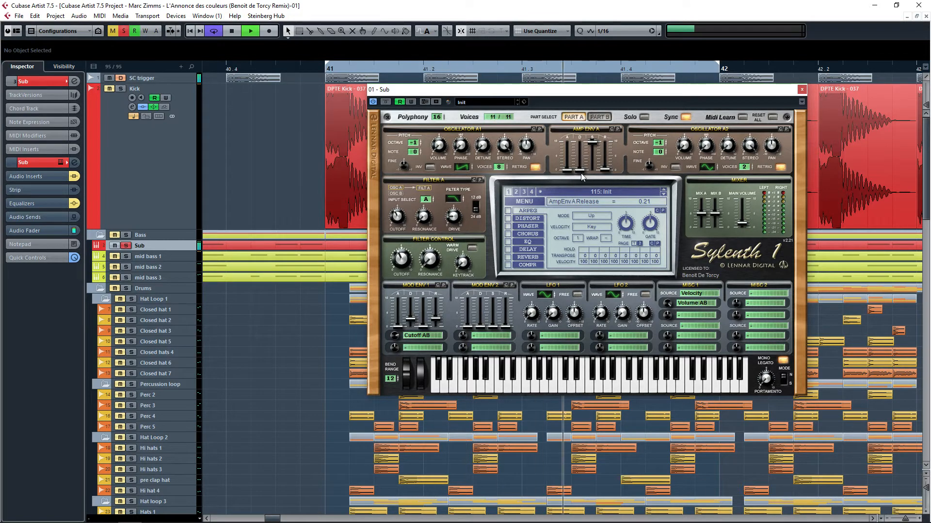
{"action": "left_click", "coordinate": [567, 173]}
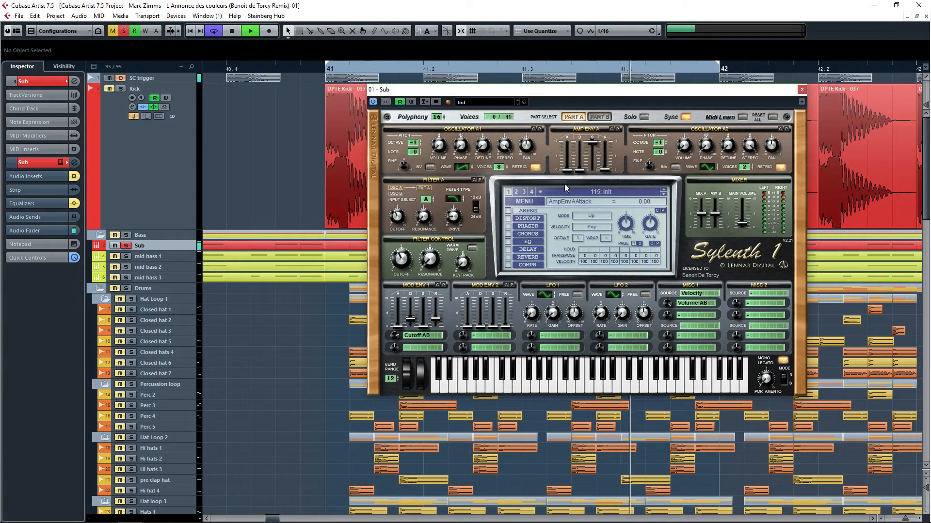
{"action": "left_click", "coordinate": [605, 170]}
{"action": "left_click_drag", "start_coordinate": [606, 171], "coordinate": [606, 182]}
{"action": "left_click_drag", "start_coordinate": [607, 171], "coordinate": [607, 169]}
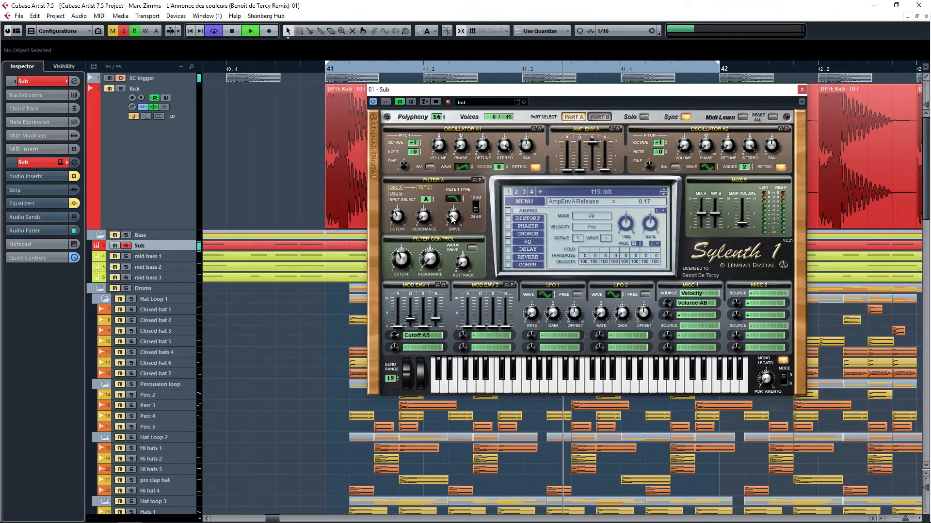
Step: Stop playback, set Filter A's drive to about 1.71 and open the EQ effect page
{"action": "key", "text": "space"}
{"action": "left_click_drag", "start_coordinate": [453, 221], "coordinate": [456, 218]}
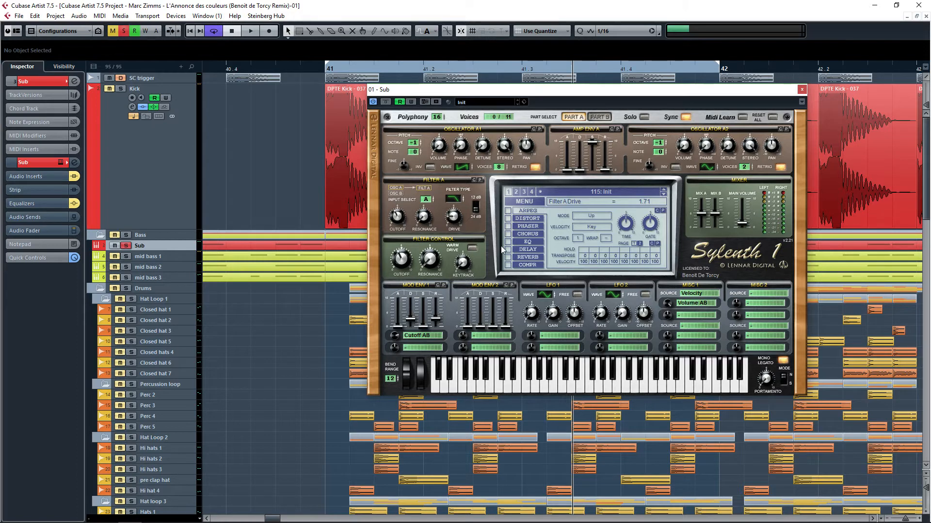
{"action": "left_click", "coordinate": [527, 243]}
Step: Toggle playback, switch on Sylenth1's EQ effect and close the instrument window
{"action": "key", "text": "space"}
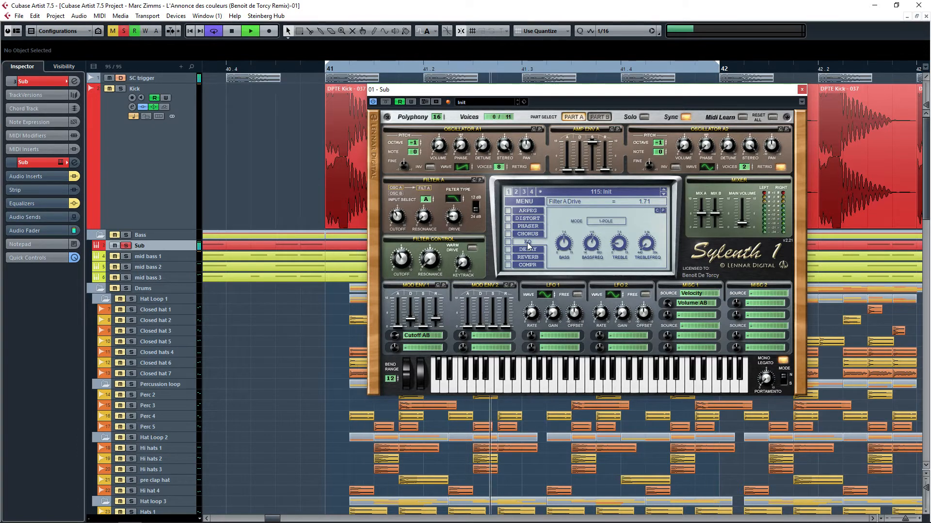
{"action": "key", "text": "space"}
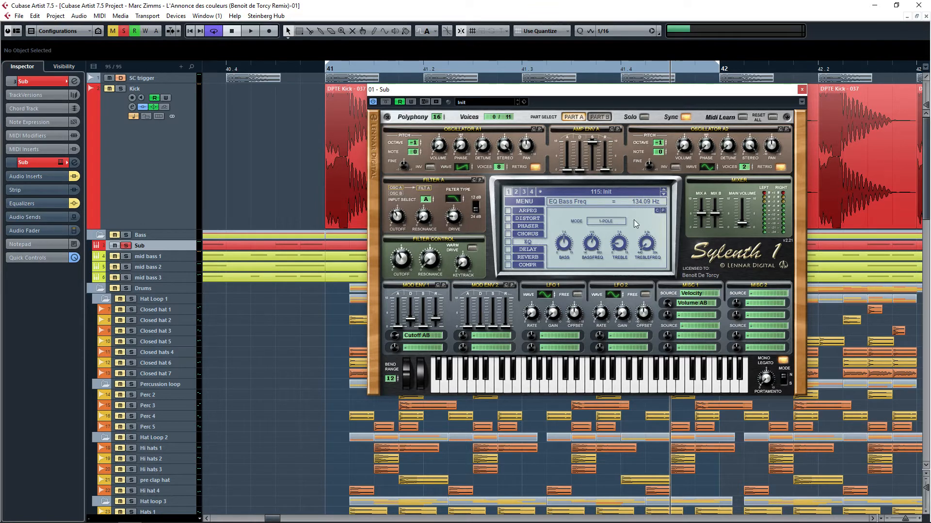
{"action": "key", "text": "space"}
{"action": "left_click", "coordinate": [507, 242]}
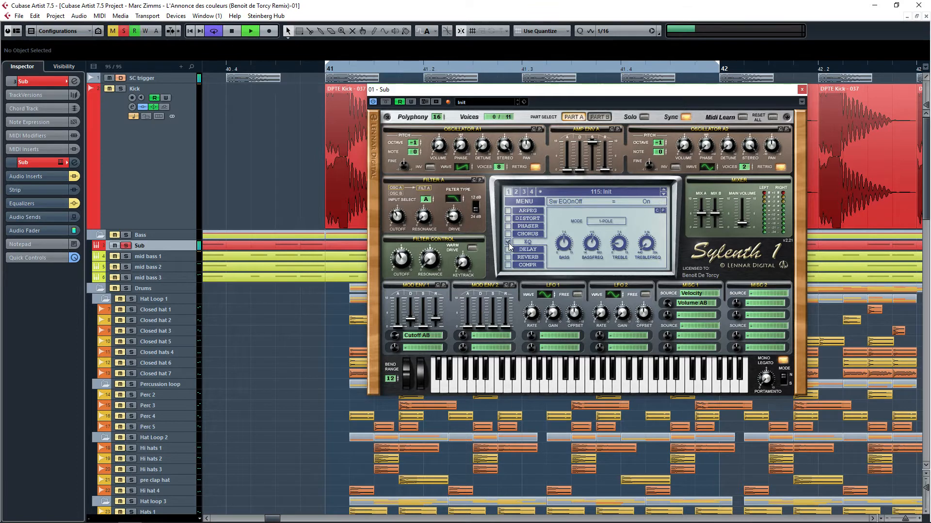
{"action": "left_click", "coordinate": [802, 91]}
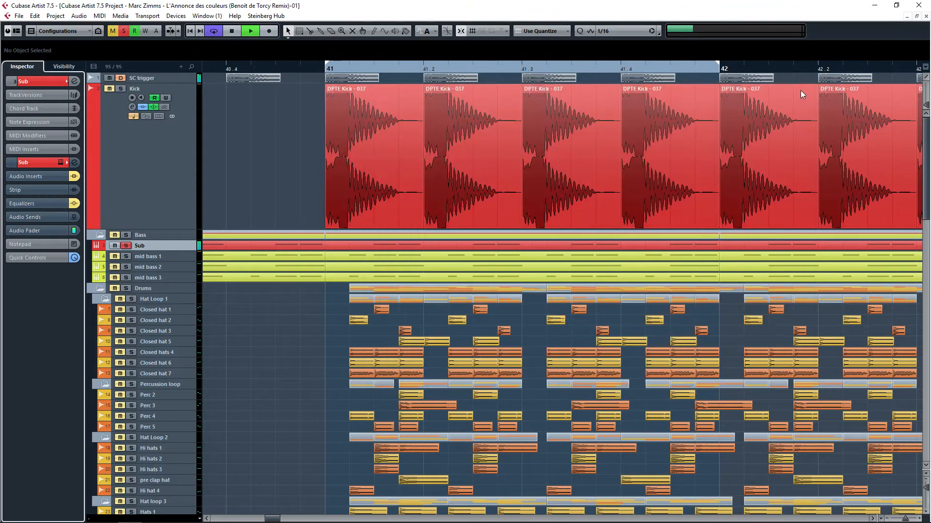
Step: Expand the Sub track's audio inserts and equalizer sections, then open its Channel Settings window
{"action": "left_click", "coordinate": [65, 176]}
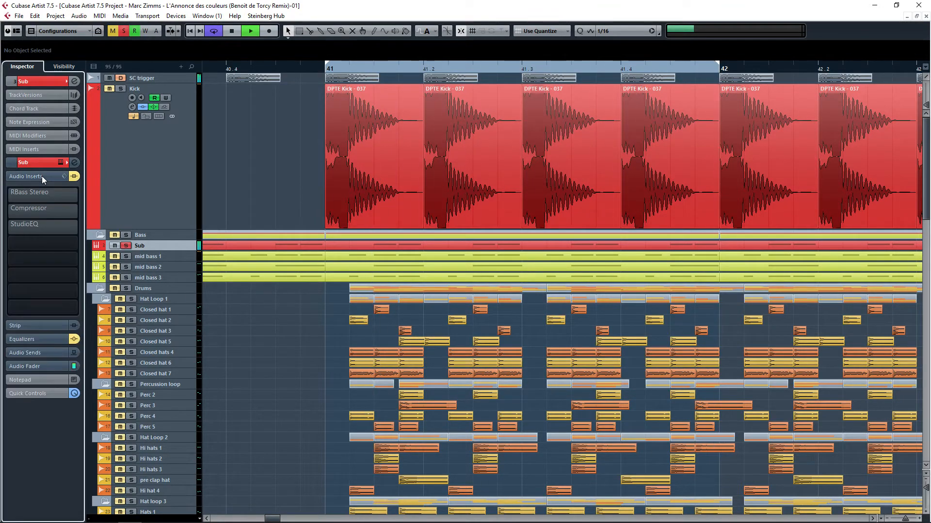
{"action": "key", "text": "space"}
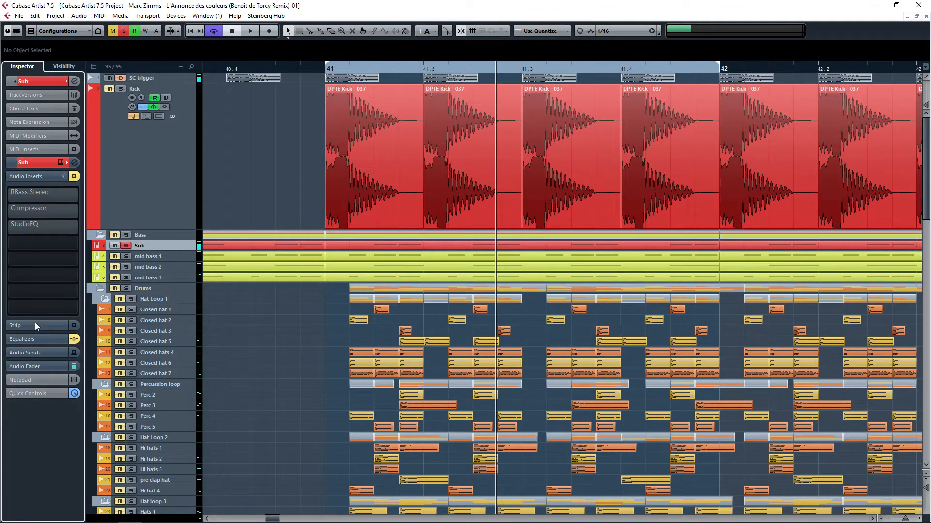
{"action": "left_click", "coordinate": [33, 335]}
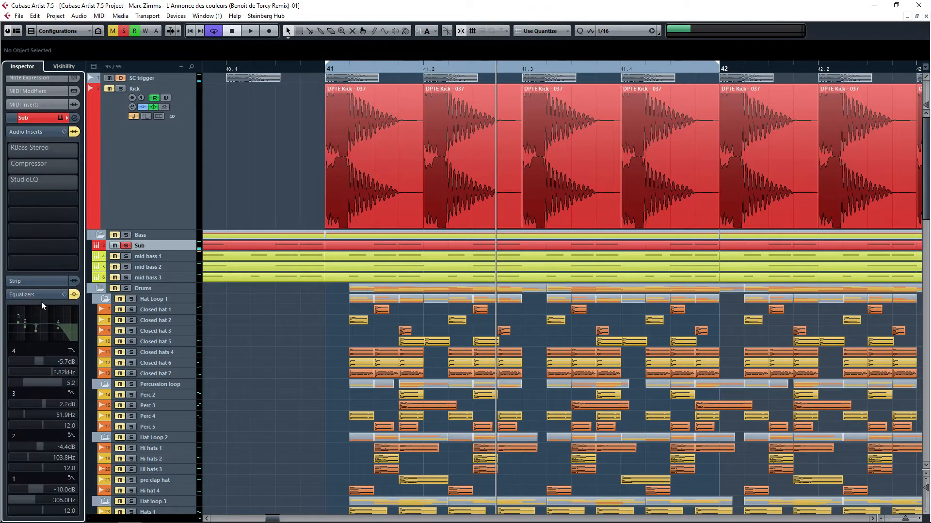
{"action": "left_click", "coordinate": [74, 295]}
{"action": "left_click", "coordinate": [74, 118]}
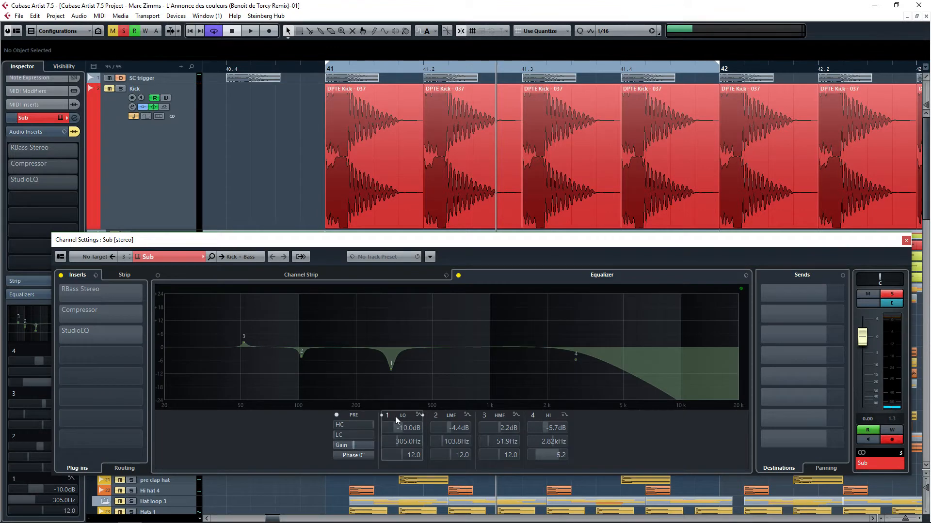
Step: Deactivate the Sub channel's EQ bands 1, 2 and 3, keeping band 4 active during playback
{"action": "left_click", "coordinate": [382, 415]}
{"action": "left_click", "coordinate": [430, 415]}
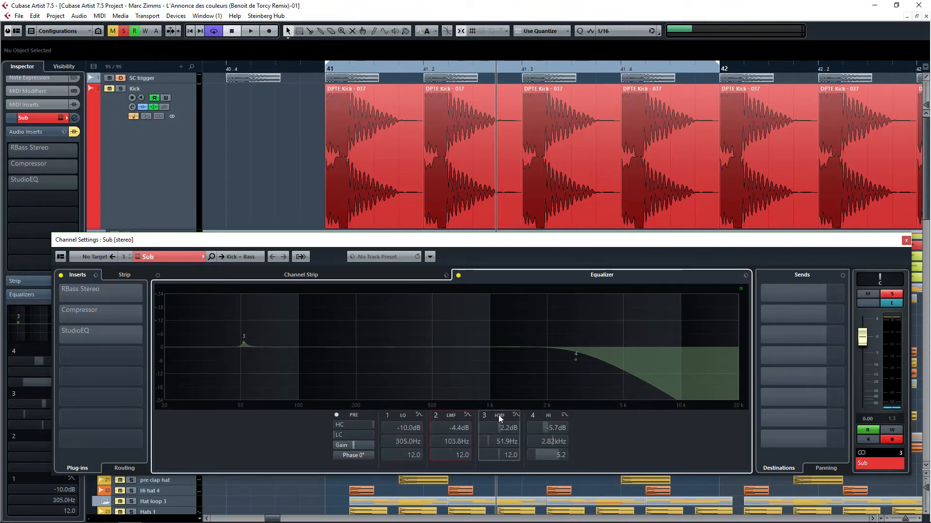
{"action": "left_click", "coordinate": [527, 416]}
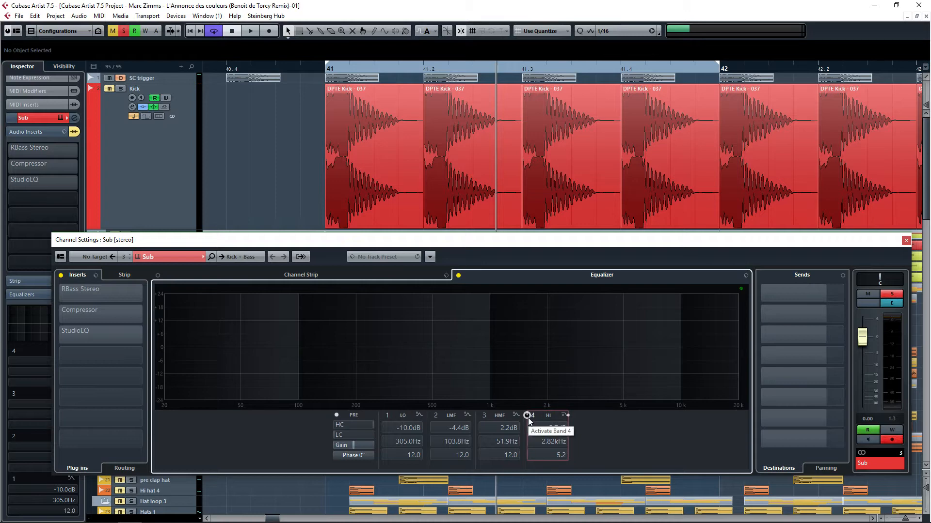
{"action": "key", "text": "space"}
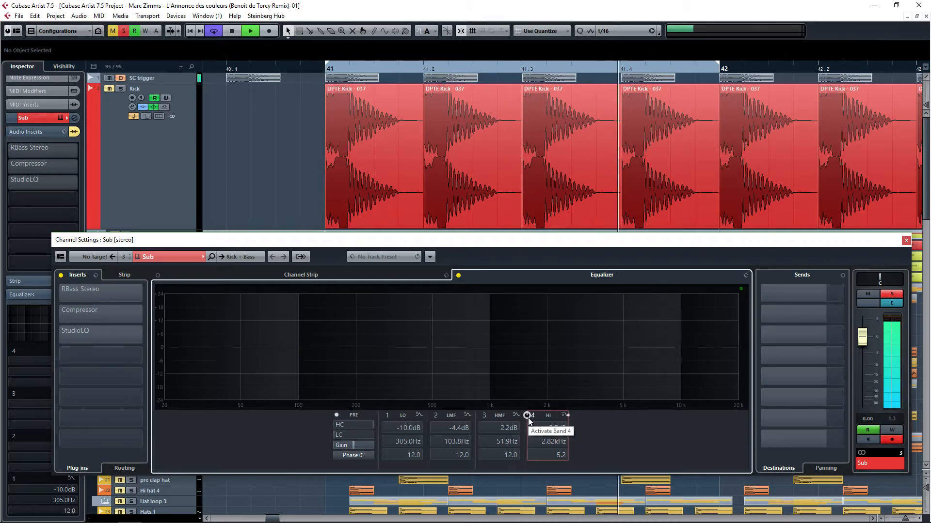
{"action": "left_click", "coordinate": [527, 417]}
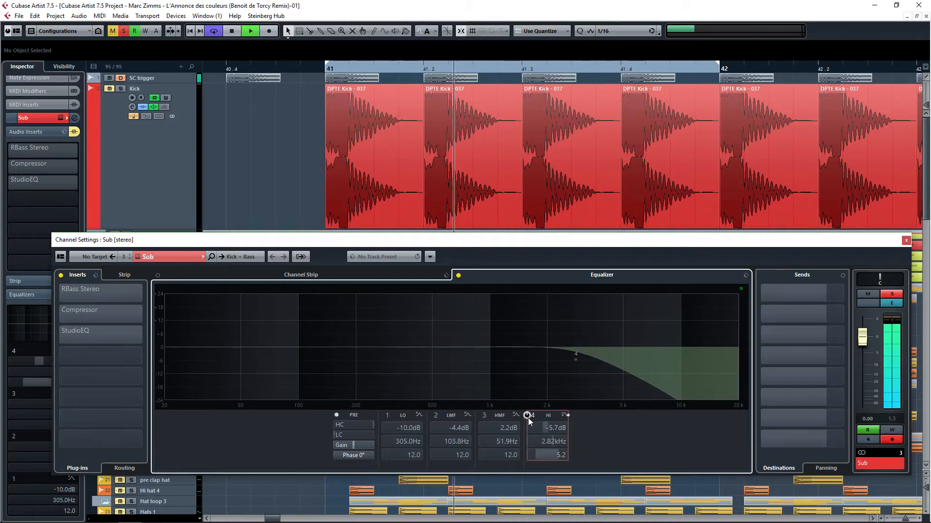
Step: Start playback and reactivate the Sub channel's EQ bands 3 and 2
{"action": "left_click", "coordinate": [458, 275]}
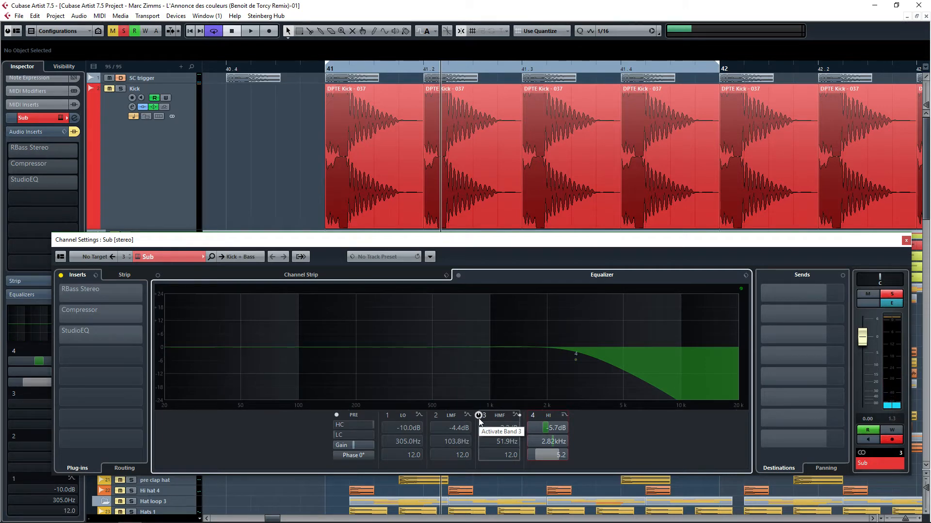
{"action": "key", "text": "space"}
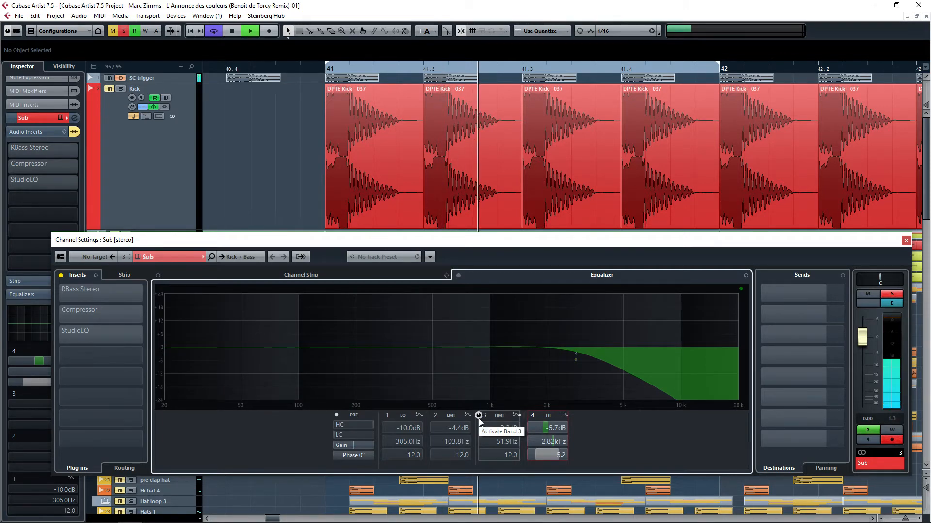
{"action": "left_click", "coordinate": [479, 418]}
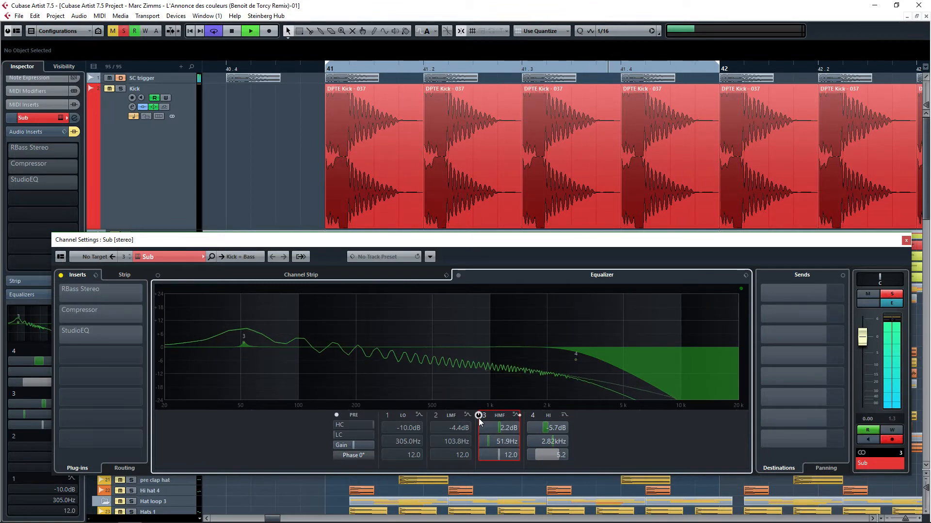
{"action": "left_click", "coordinate": [431, 416]}
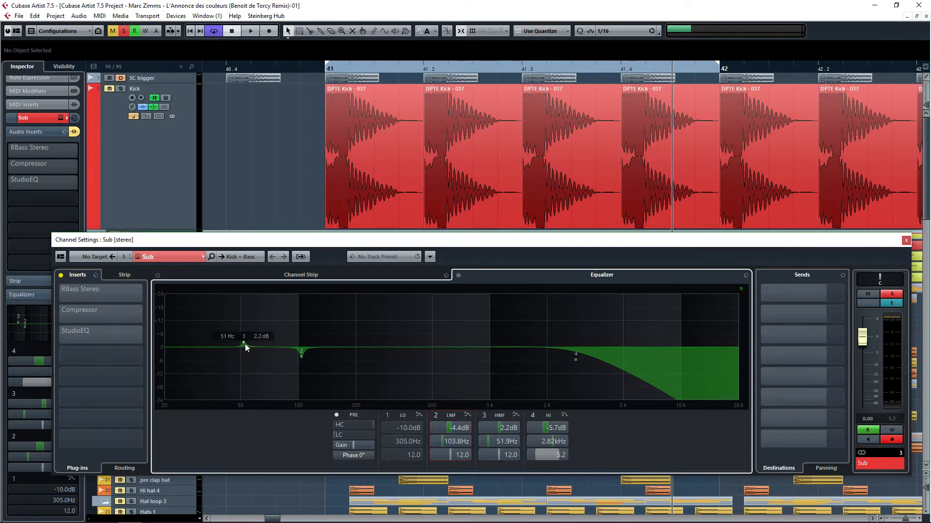
Step: Restart playback and compare the sound with EQ band 2 switched off and on
{"action": "key", "text": "space"}
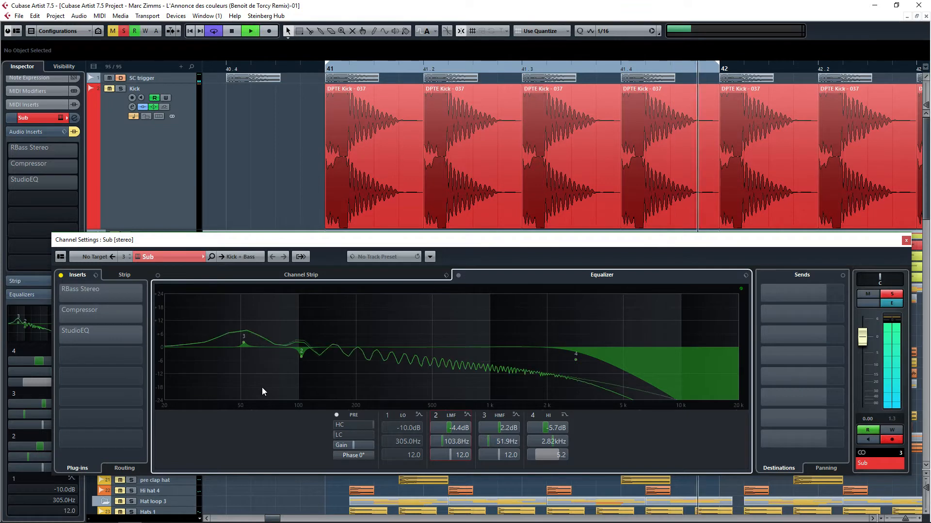
{"action": "left_click", "coordinate": [430, 415]}
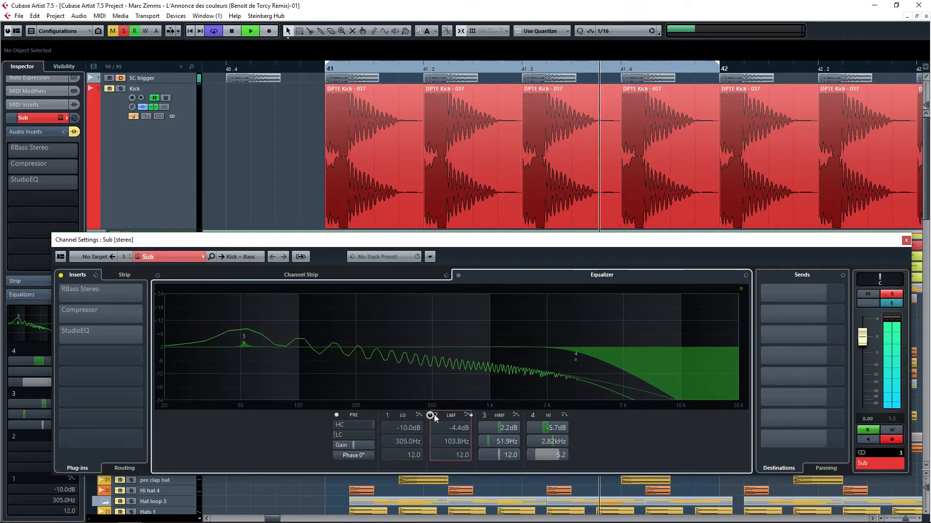
{"action": "left_click", "coordinate": [430, 415]}
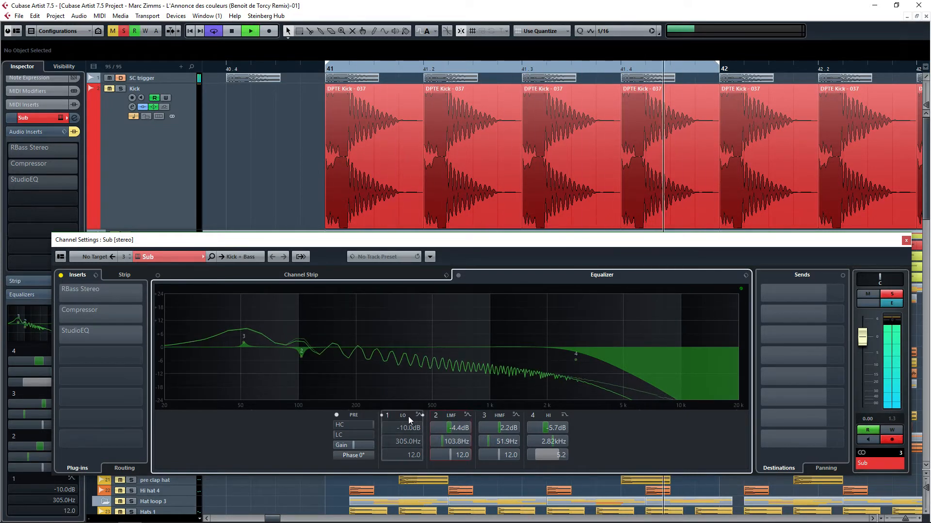
Step: Reactivate the Sub channel's EQ band 1, toggling it off and on again
{"action": "left_click", "coordinate": [381, 415]}
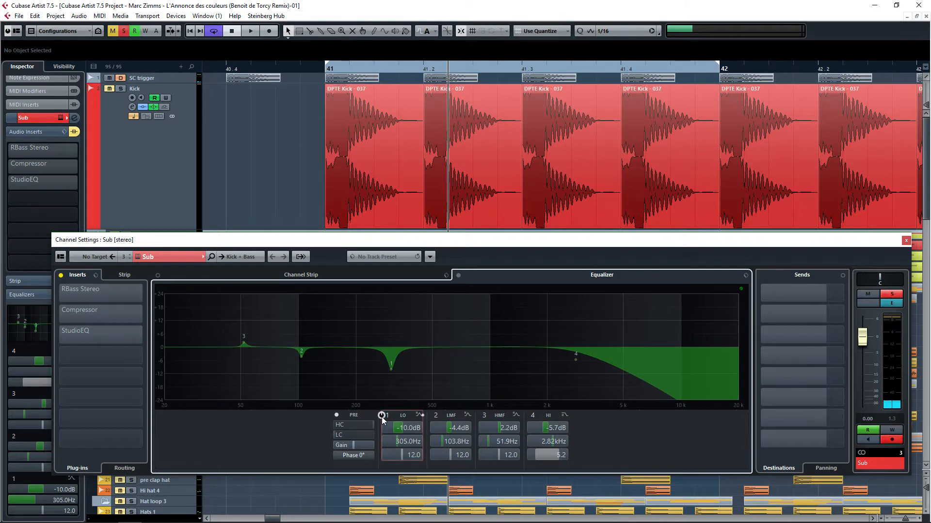
{"action": "left_click", "coordinate": [382, 416]}
{"action": "left_click", "coordinate": [382, 416]}
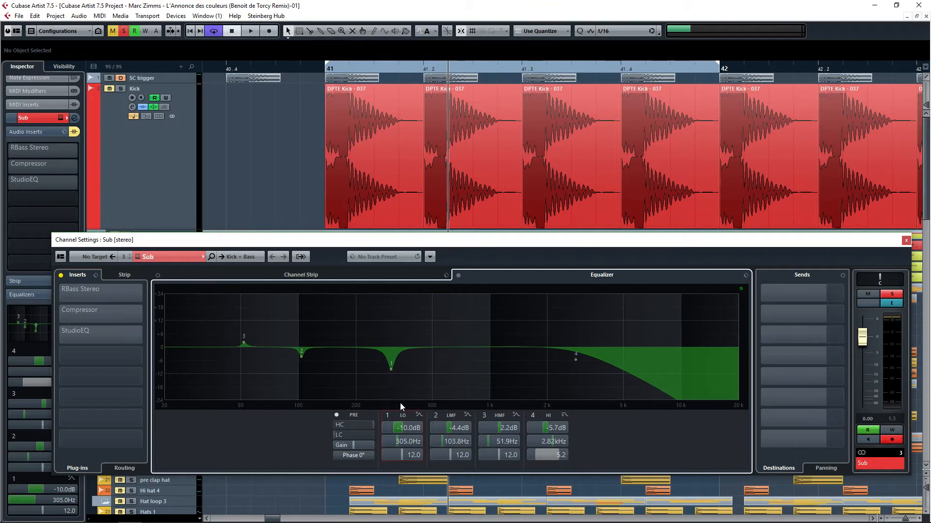
Step: Compare EQ band 1 off and on during playback, then stop and close the Channel Settings window
{"action": "key", "text": "space"}
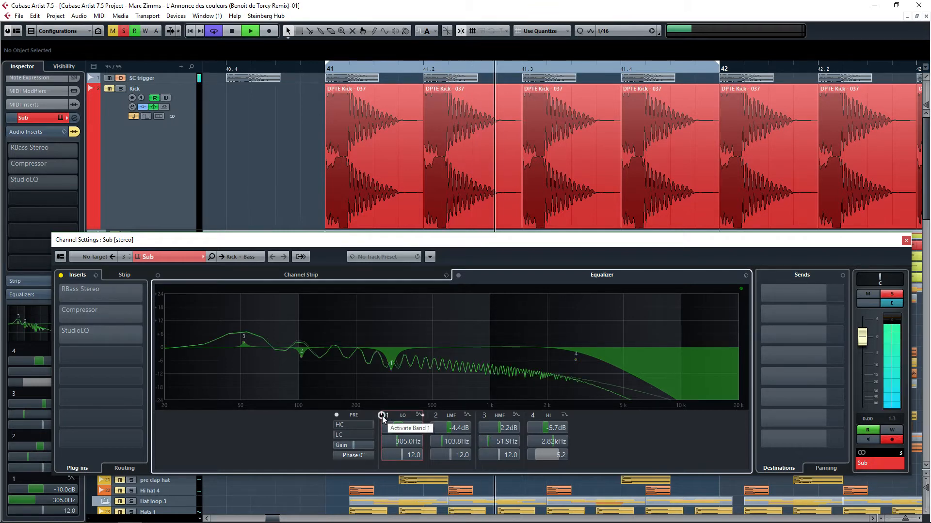
{"action": "left_click", "coordinate": [382, 416]}
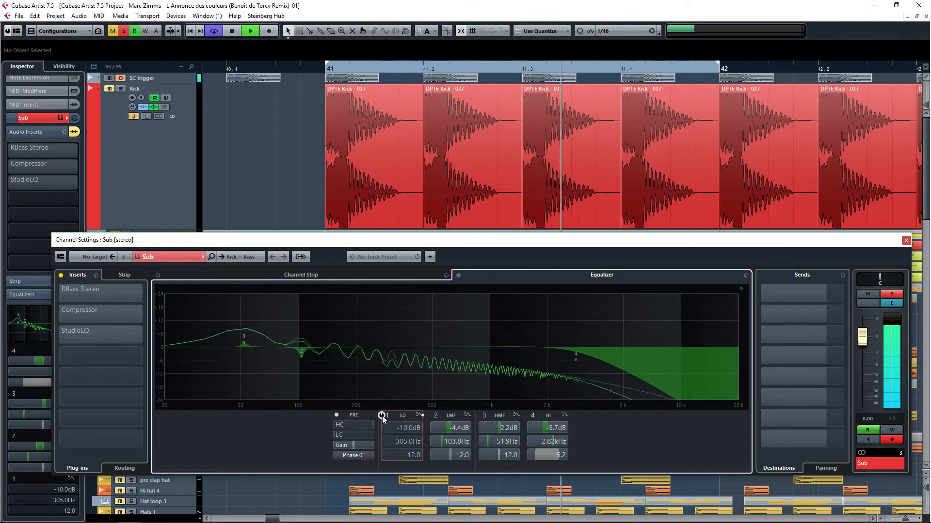
{"action": "left_click", "coordinate": [382, 416]}
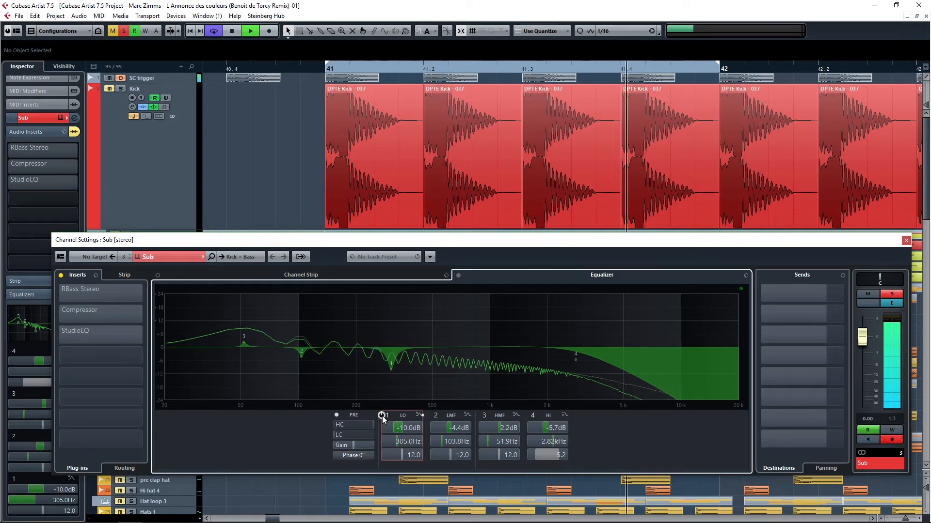
{"action": "key", "text": "space"}
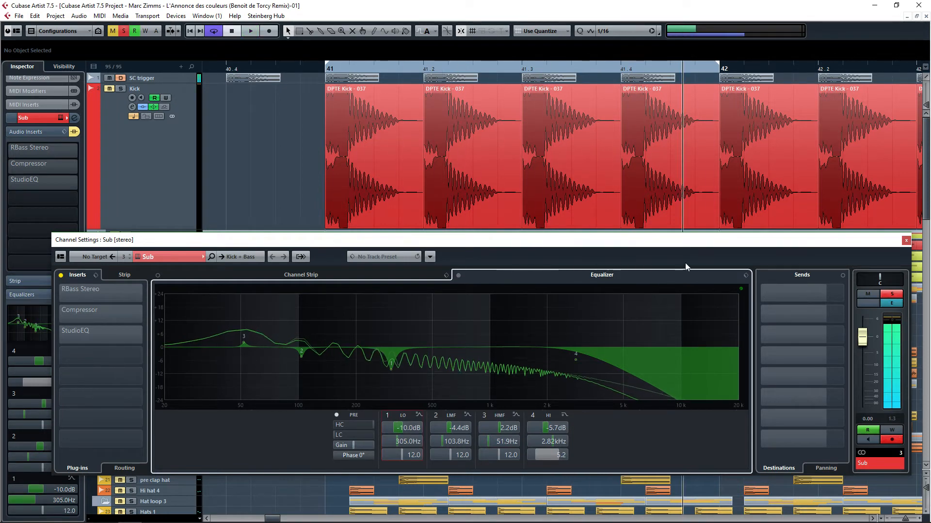
{"action": "left_click", "coordinate": [906, 241]}
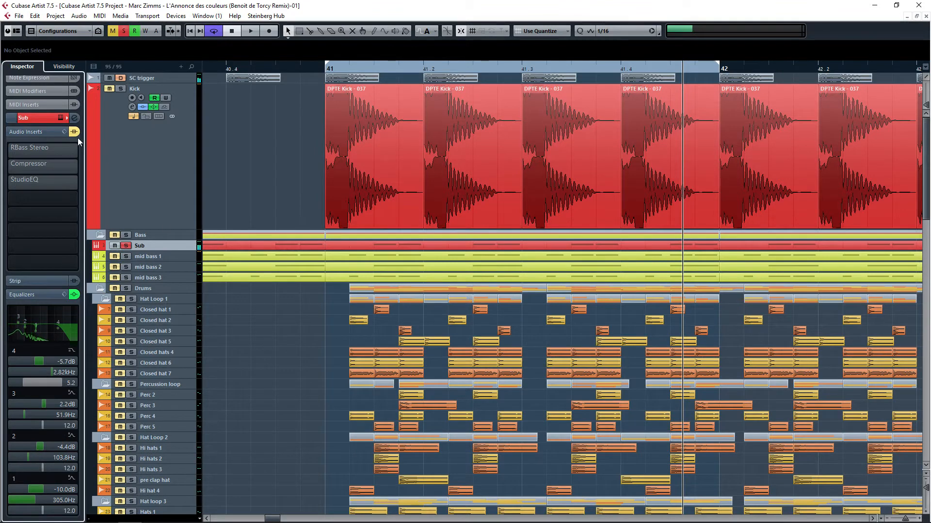
Step: Open the RBass Stereo insert, compare it bypassed and active during playback, then close it
{"action": "left_click", "coordinate": [27, 152]}
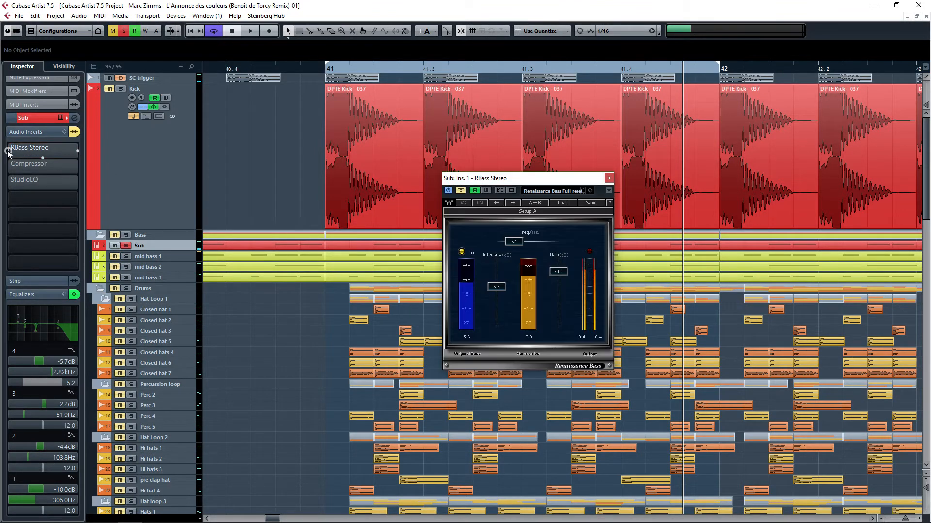
{"action": "left_click", "coordinate": [462, 191]}
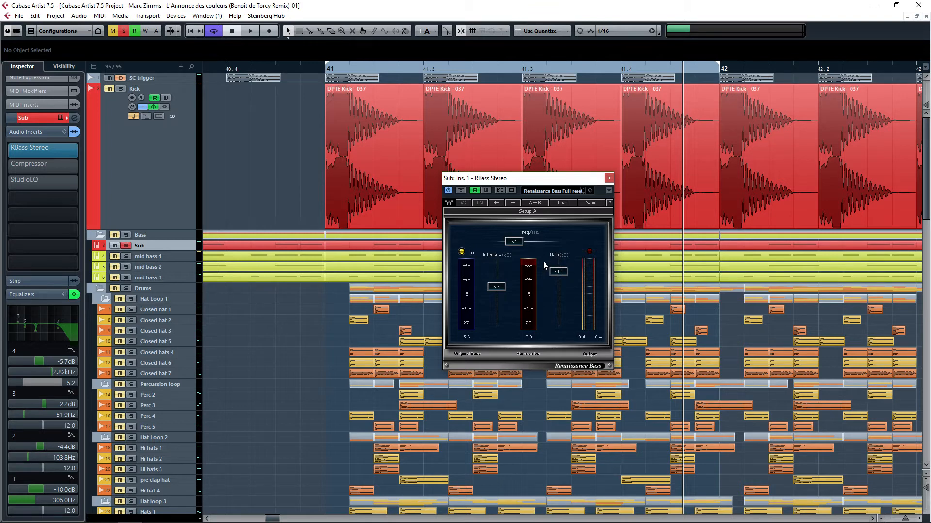
{"action": "left_click", "coordinate": [460, 190]}
{"action": "key", "text": "space"}
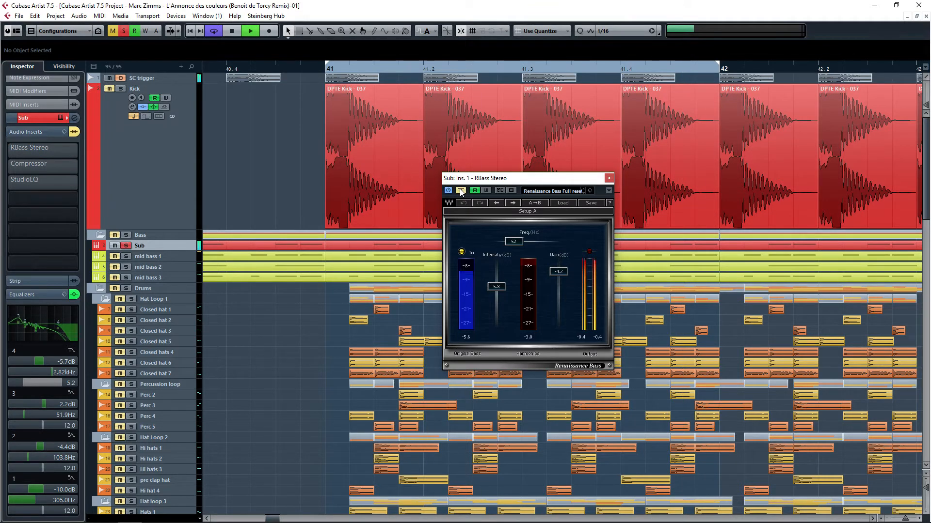
{"action": "left_click", "coordinate": [461, 190]}
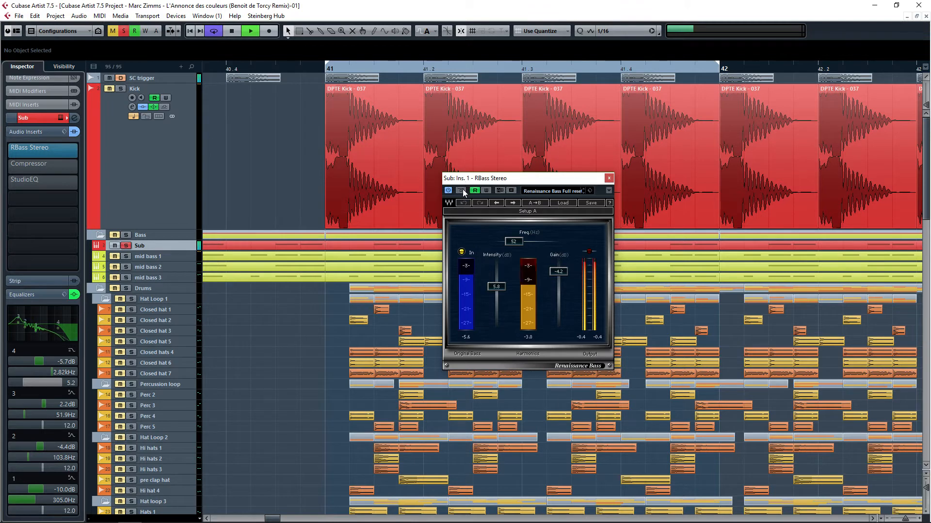
{"action": "left_click", "coordinate": [609, 178]}
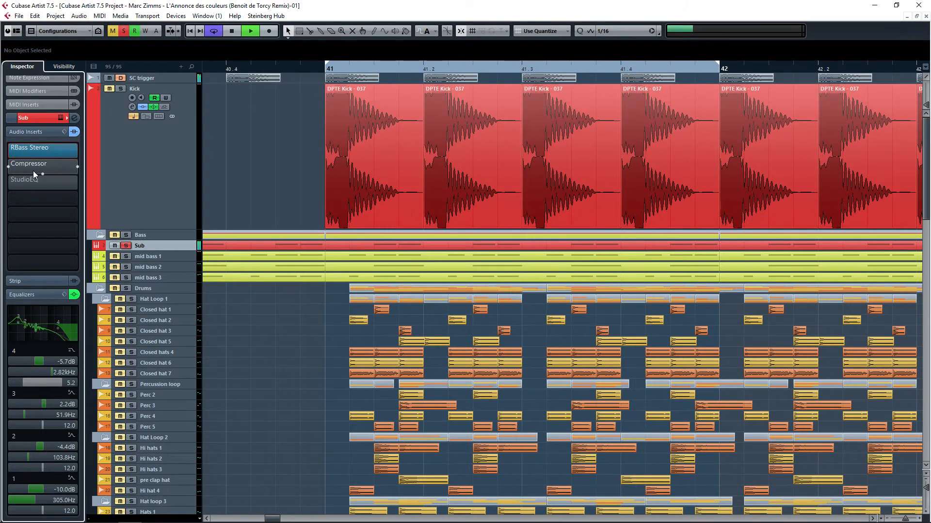
Step: Stop playback and open the Sub track's Compressor insert
{"action": "key", "text": "space"}
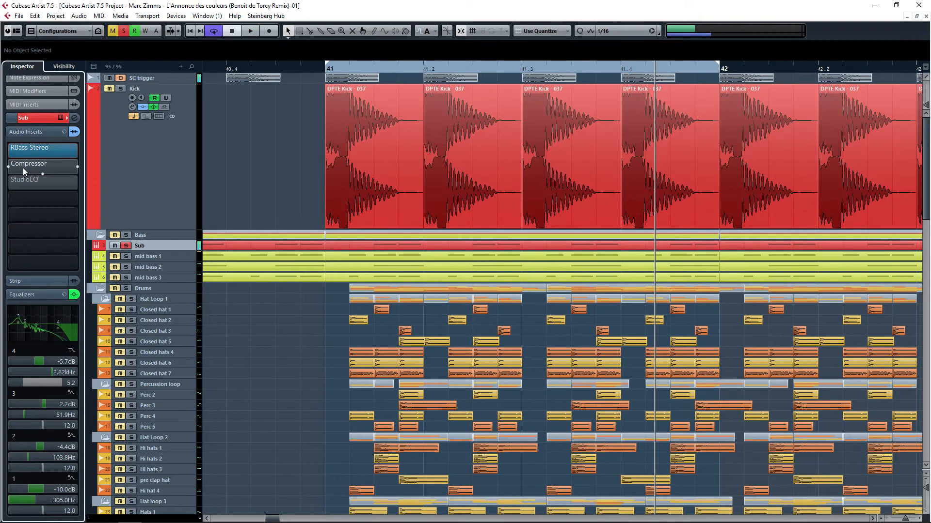
{"action": "left_click", "coordinate": [18, 167]}
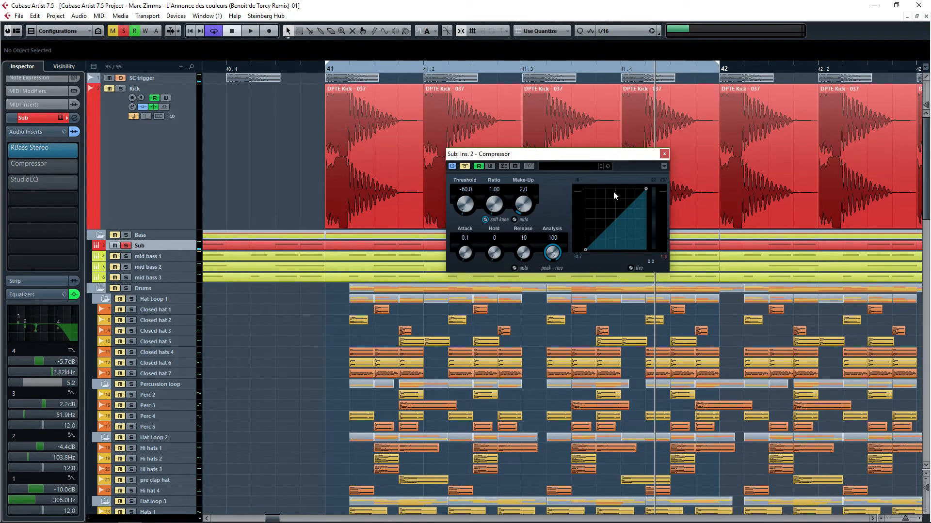
{"action": "left_click_drag", "start_coordinate": [645, 191], "coordinate": [644, 174]}
Step: Rearrange the Sub track's inspector sections to show its audio inserts, briefly opening and closing the Sylenth1 window
{"action": "left_click", "coordinate": [51, 119]}
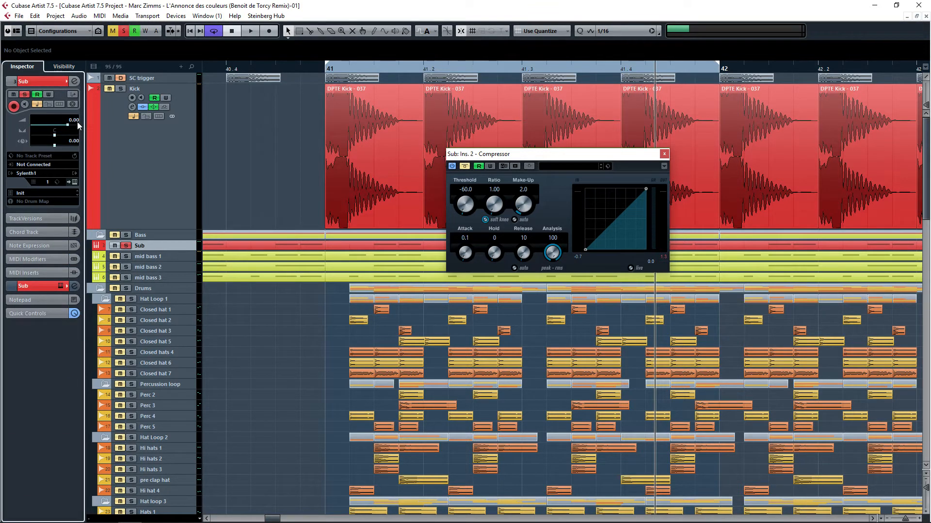
{"action": "left_click", "coordinate": [34, 283]}
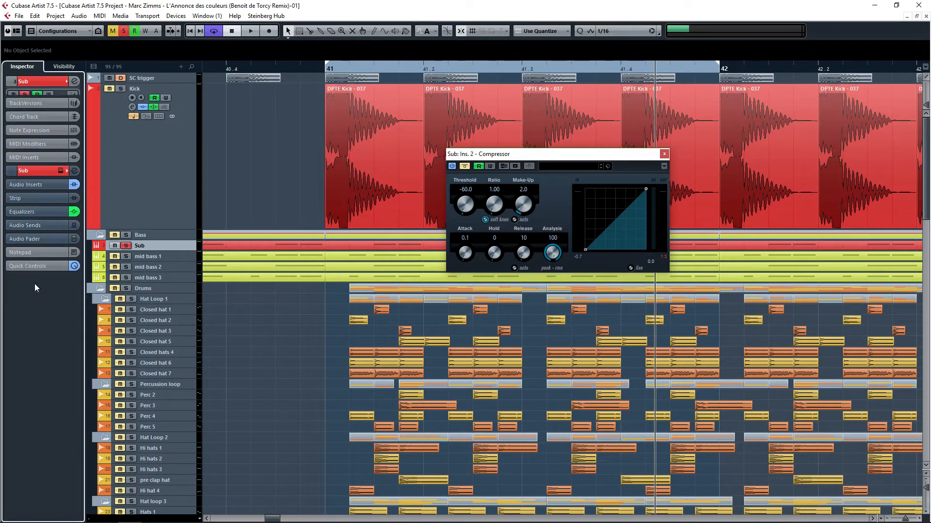
{"action": "left_click", "coordinate": [42, 180]}
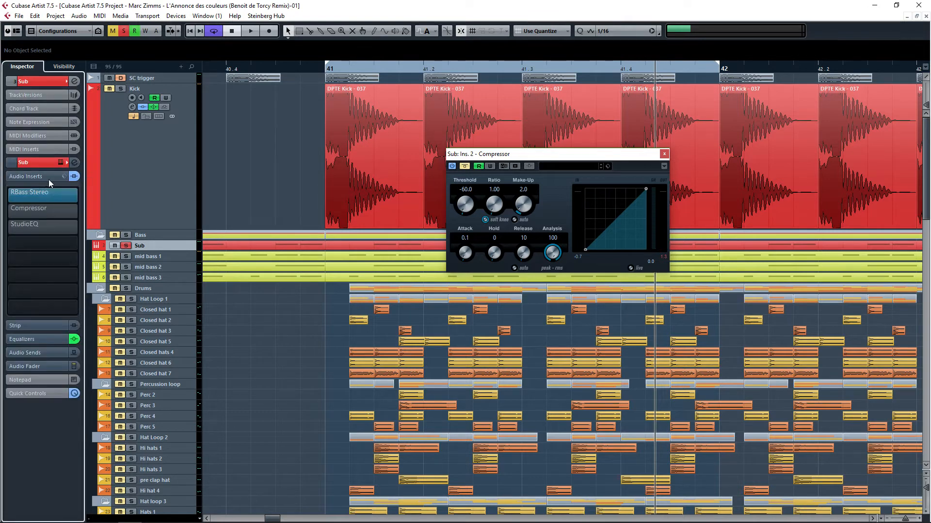
{"action": "left_click", "coordinate": [54, 216]}
{"action": "left_click", "coordinate": [56, 208]}
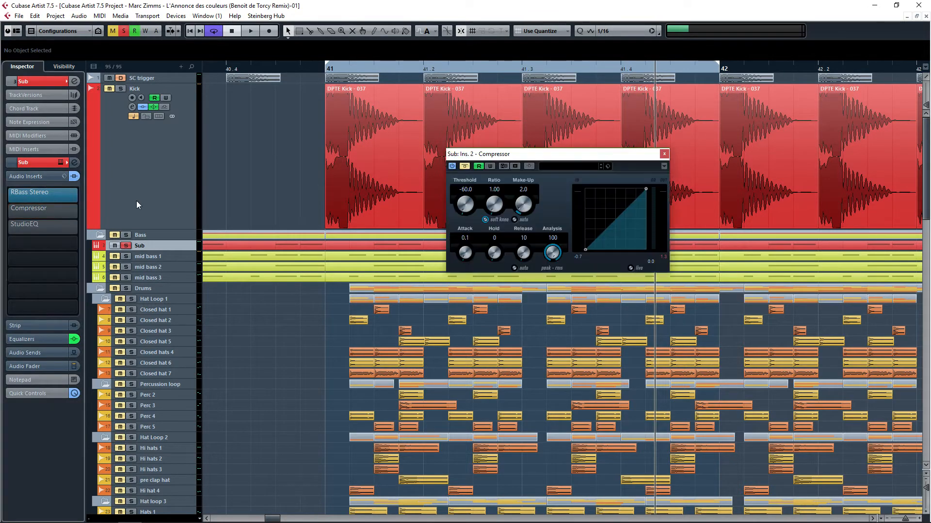
{"action": "left_click", "coordinate": [60, 162]}
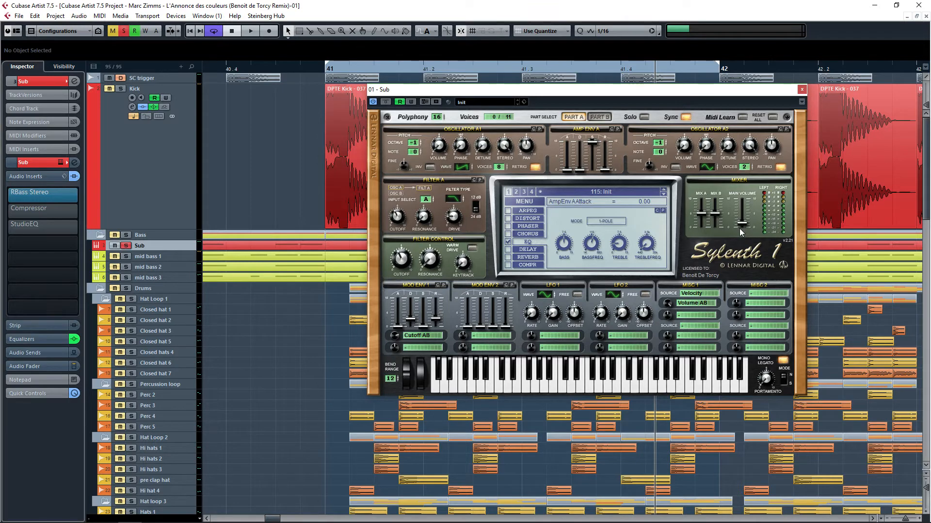
{"action": "left_click", "coordinate": [801, 89]}
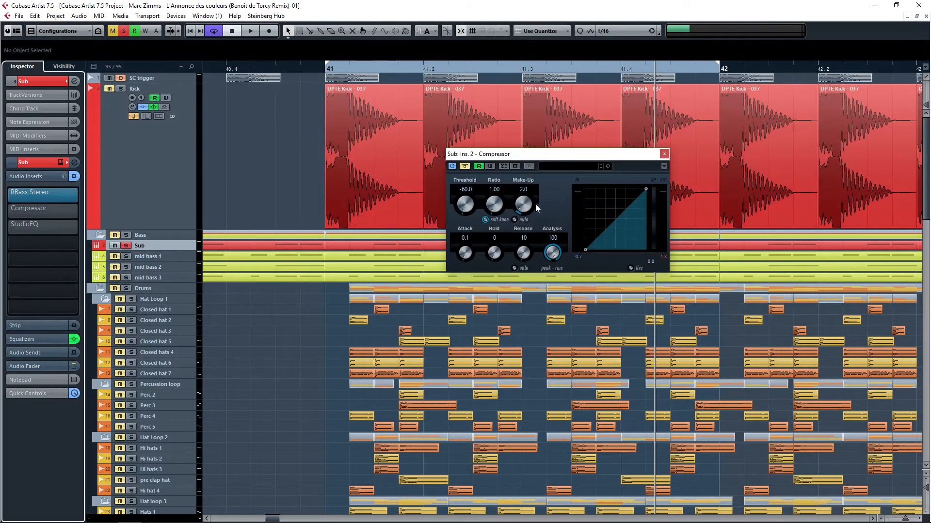
Step: Toggle bypass on the Compressor and StudioEQ inserts during playback to compare their effect
{"action": "left_click", "coordinate": [9, 212]}
{"action": "key", "text": "space"}
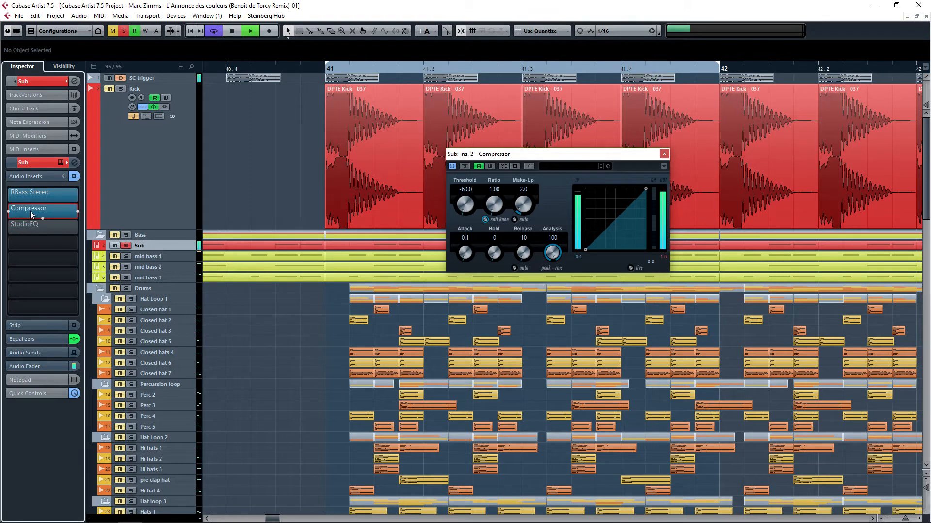
{"action": "left_click", "coordinate": [28, 227]}
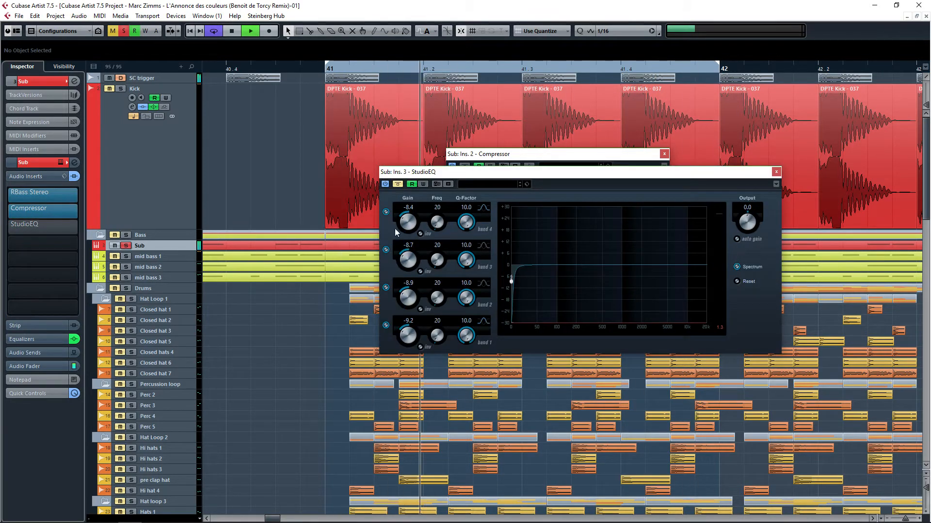
{"action": "left_click", "coordinate": [398, 184]}
{"action": "key", "text": "space"}
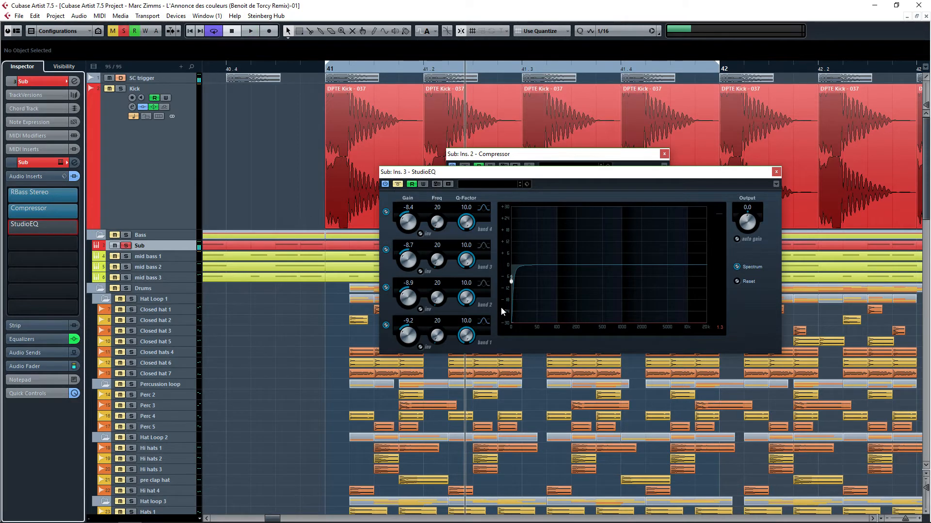
{"action": "left_click", "coordinate": [398, 184]}
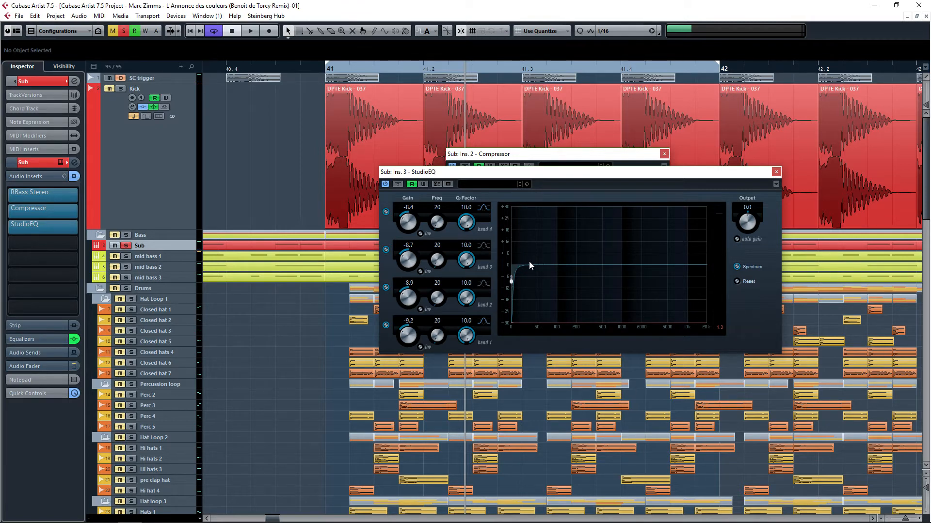
Step: Close the Compressor and StudioEQ windows and collapse the Audio Inserts section
{"action": "left_click", "coordinate": [652, 155]}
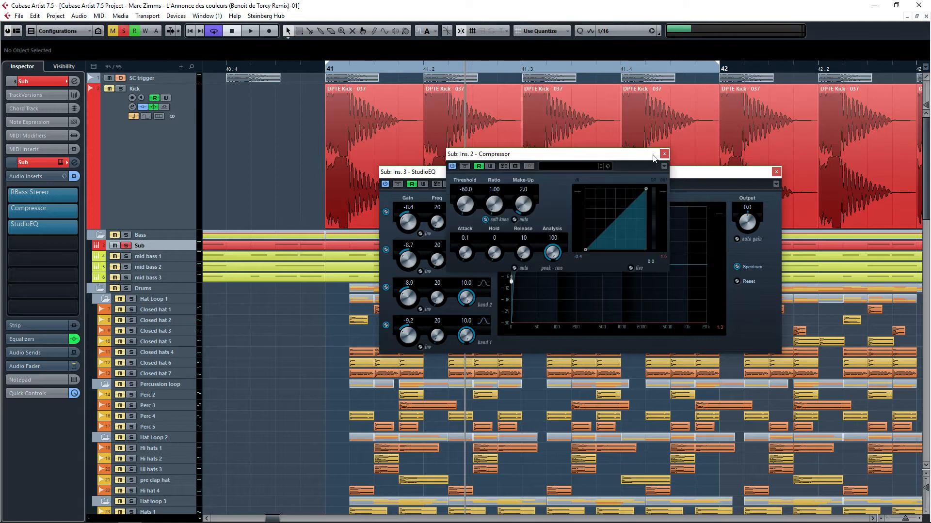
{"action": "left_click", "coordinate": [663, 155]}
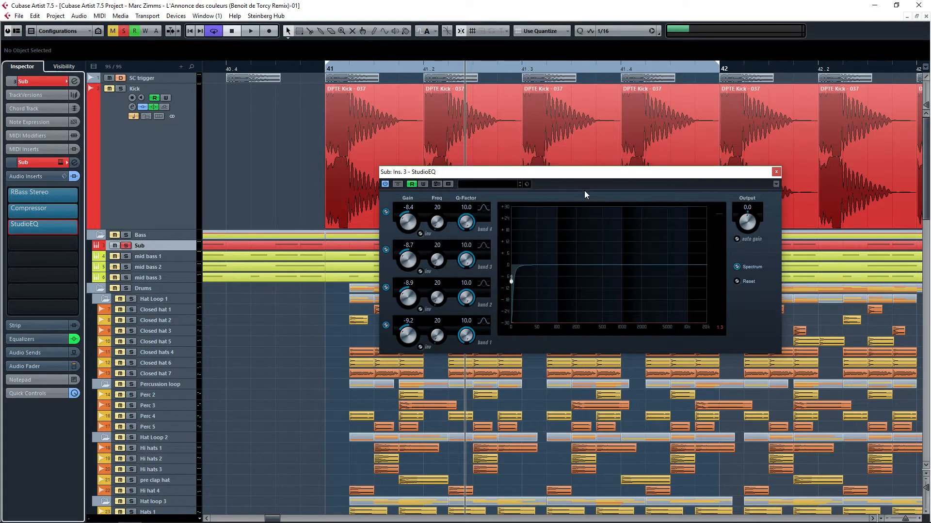
{"action": "left_click", "coordinate": [775, 174]}
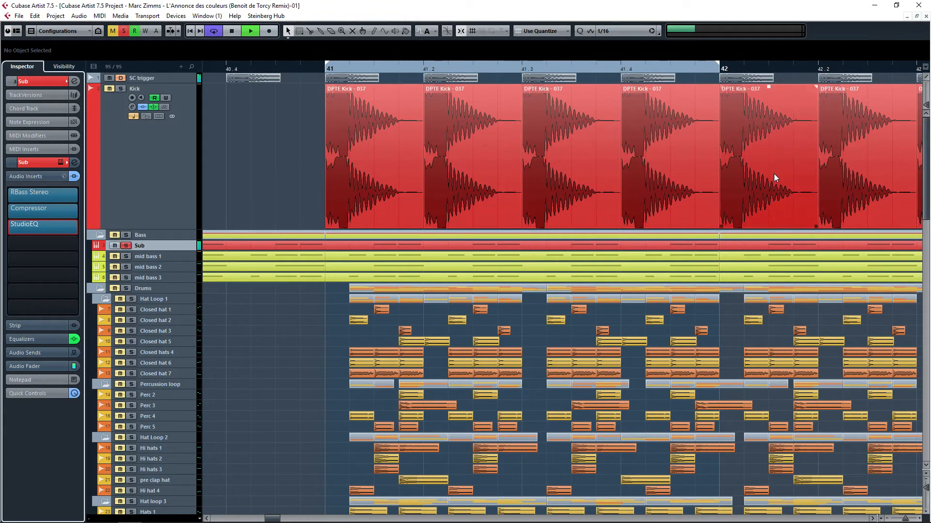
{"action": "left_click", "coordinate": [37, 173]}
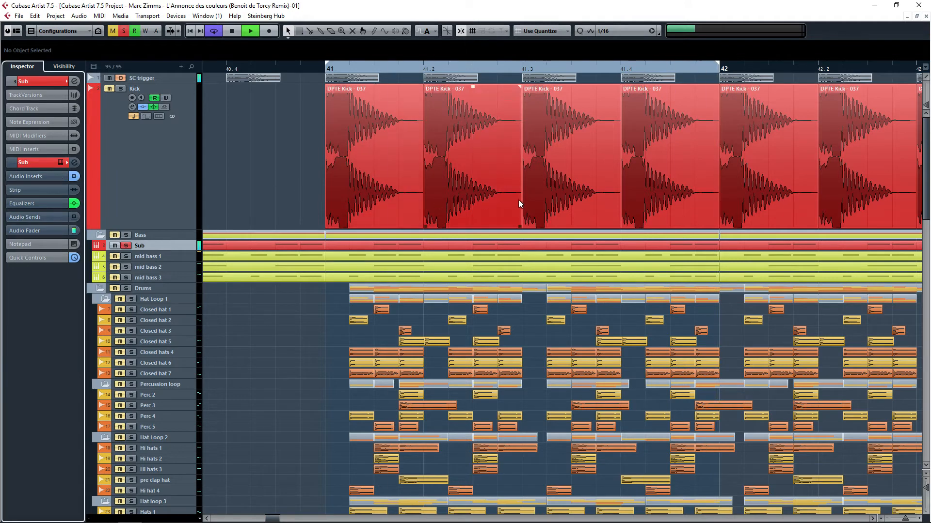
Step: Zoom out the arrangement, start playback, and solo the Kick track alongside the Sub track
{"action": "scroll", "coordinate": [517, 206], "scroll_direction": "down", "scroll_amount": 4}
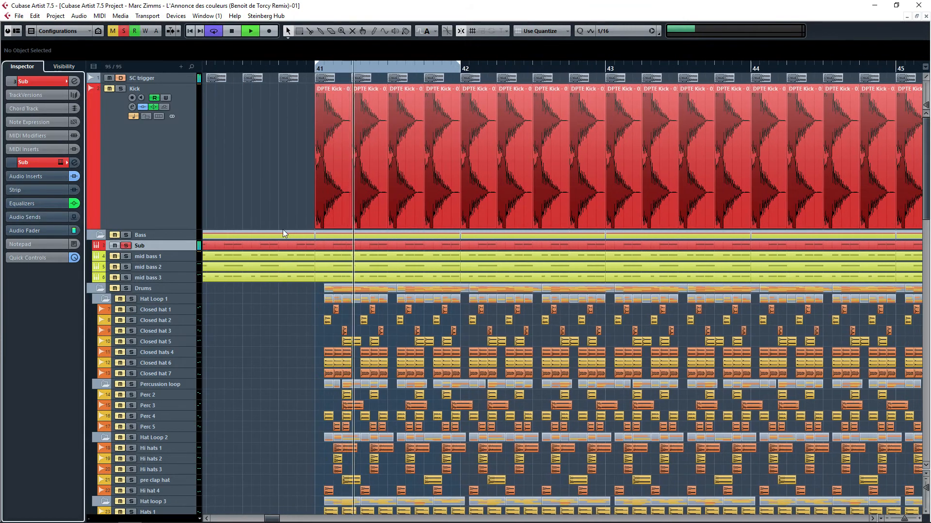
{"action": "scroll", "coordinate": [249, 178], "scroll_direction": "down", "scroll_amount": 10}
{"action": "scroll", "coordinate": [249, 178], "scroll_direction": "up", "scroll_amount": 4}
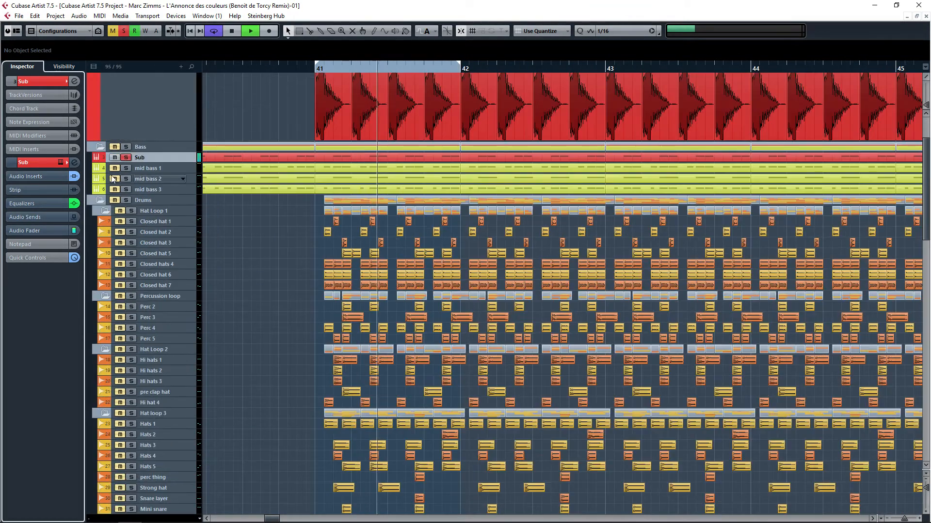
{"action": "key", "text": "space"}
{"action": "left_click", "coordinate": [127, 156]}
{"action": "scroll", "coordinate": [127, 156], "scroll_direction": "up", "scroll_amount": 2}
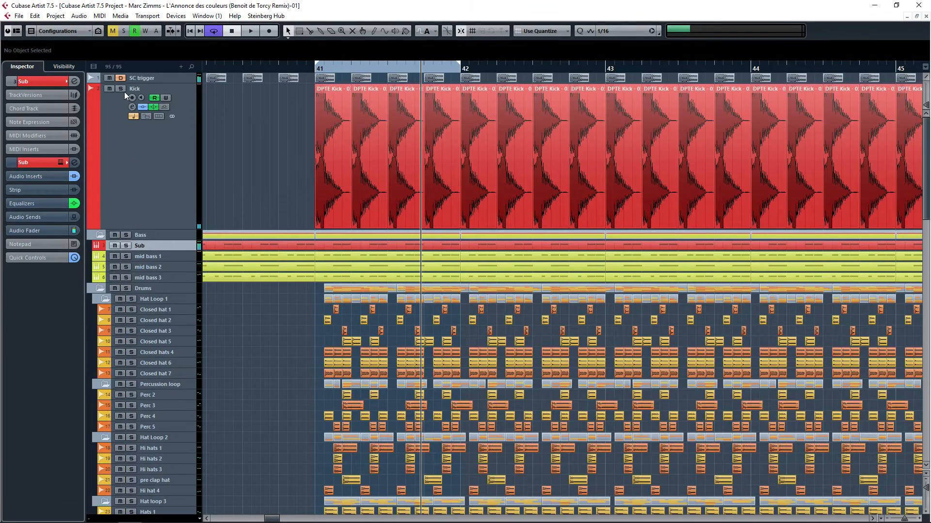
{"action": "left_click", "coordinate": [121, 88]}
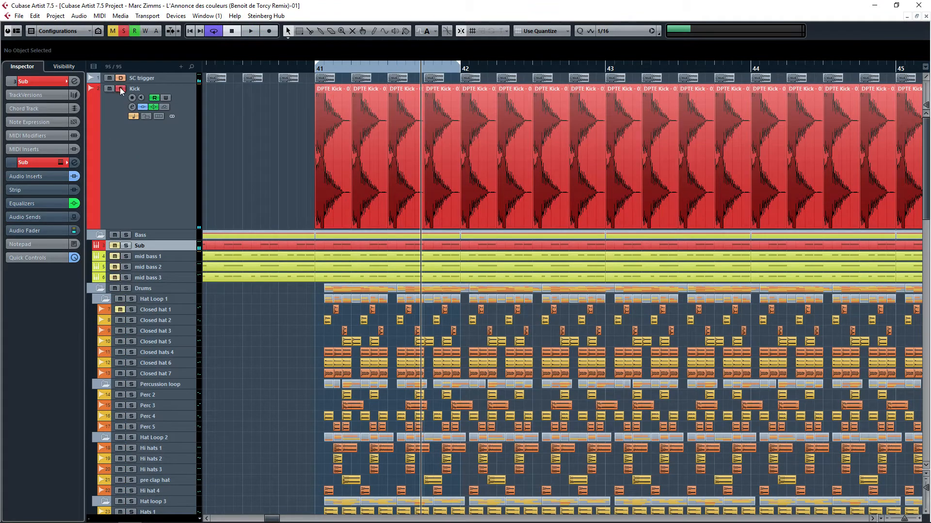
Step: Select the Stereo Out channel and expand its inserts section in the inspector
{"action": "scroll", "coordinate": [316, 261], "scroll_direction": "down", "scroll_amount": 15}
{"action": "scroll", "coordinate": [293, 281], "scroll_direction": "down", "scroll_amount": 6}
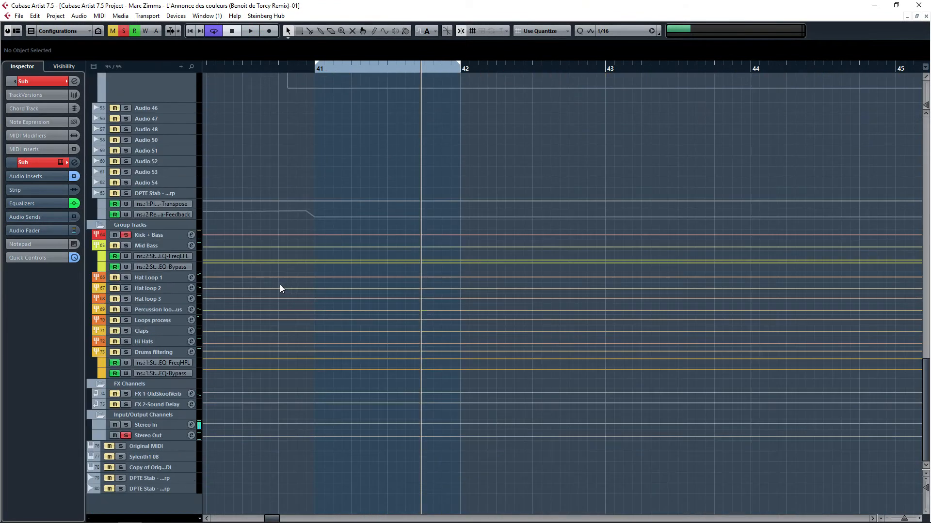
{"action": "left_click", "coordinate": [160, 435]}
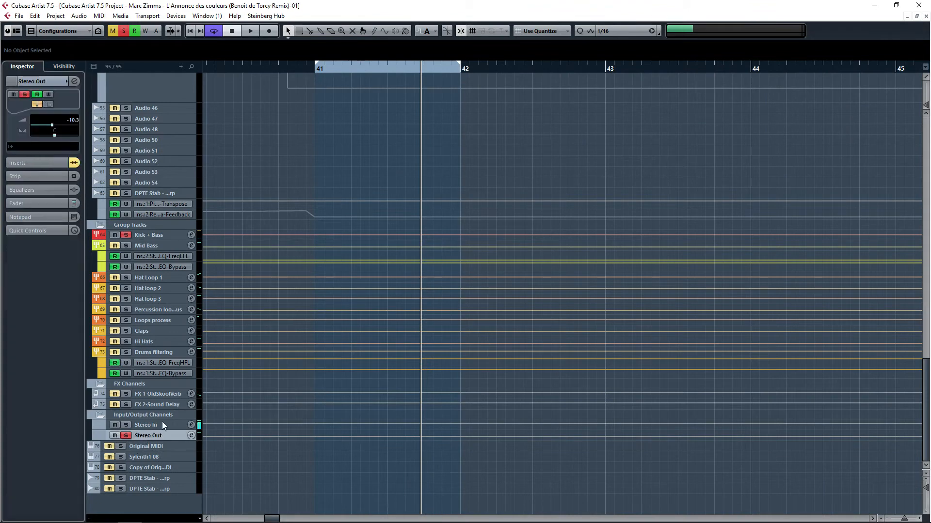
{"action": "left_click", "coordinate": [40, 163]}
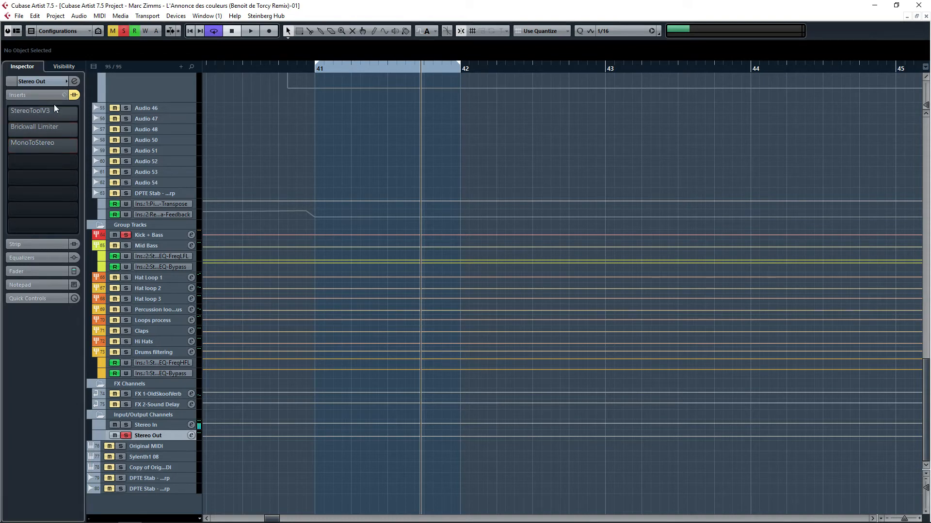
Step: Open the Stereo Out StereoToolV3 insert, watch its stereo display during playback, and close it
{"action": "left_click_drag", "start_coordinate": [930, 167], "coordinate": [751, 198]}
{"action": "scroll", "coordinate": [531, 203], "scroll_direction": "up", "scroll_amount": 5}
{"action": "scroll", "coordinate": [531, 202], "scroll_direction": "up", "scroll_amount": 5}
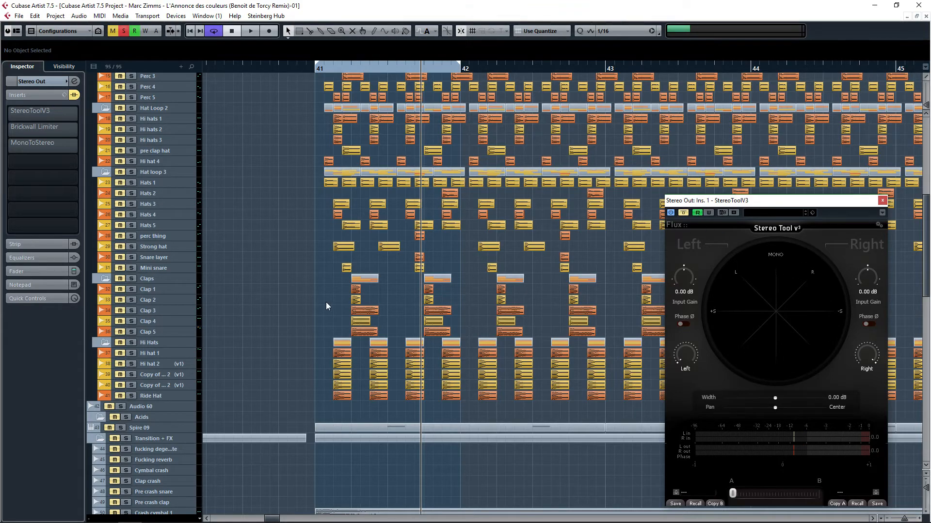
{"action": "scroll", "coordinate": [328, 305], "scroll_direction": "up", "scroll_amount": 10}
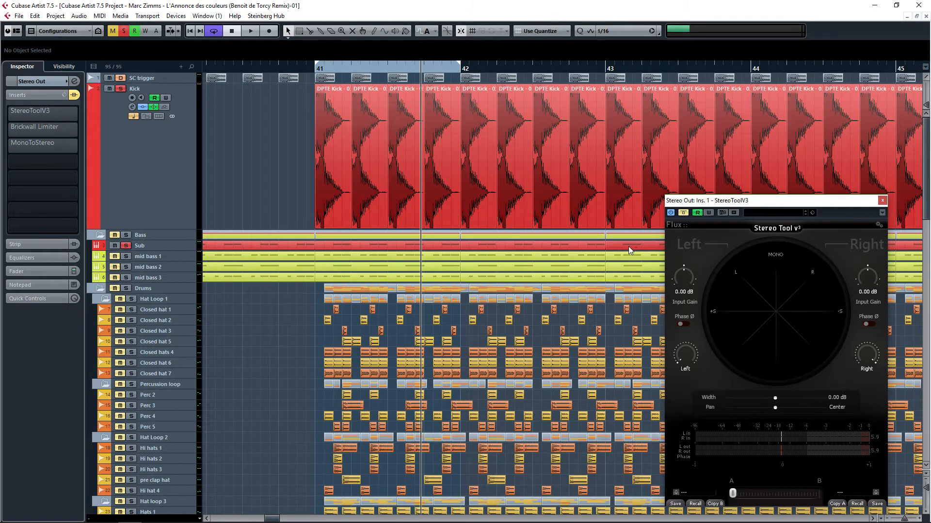
{"action": "key", "text": "space"}
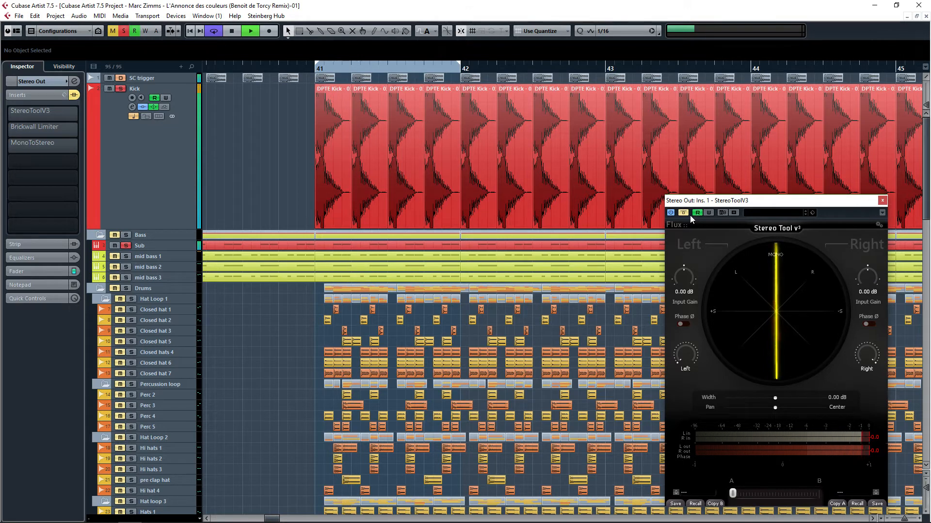
{"action": "left_click", "coordinate": [883, 201]}
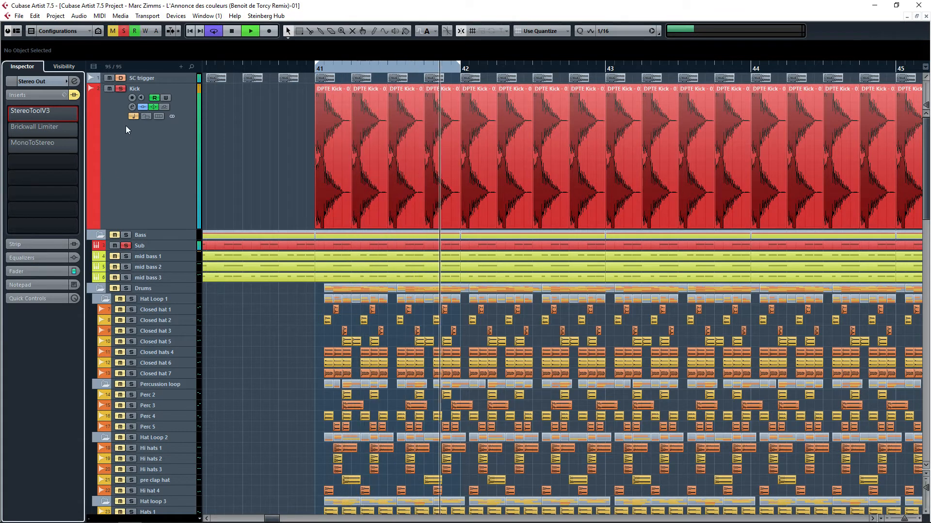
Step: Stop playback and select the mid bass 1 track, toggling its solo on and off
{"action": "key", "text": "space"}
{"action": "left_click", "coordinate": [136, 255]}
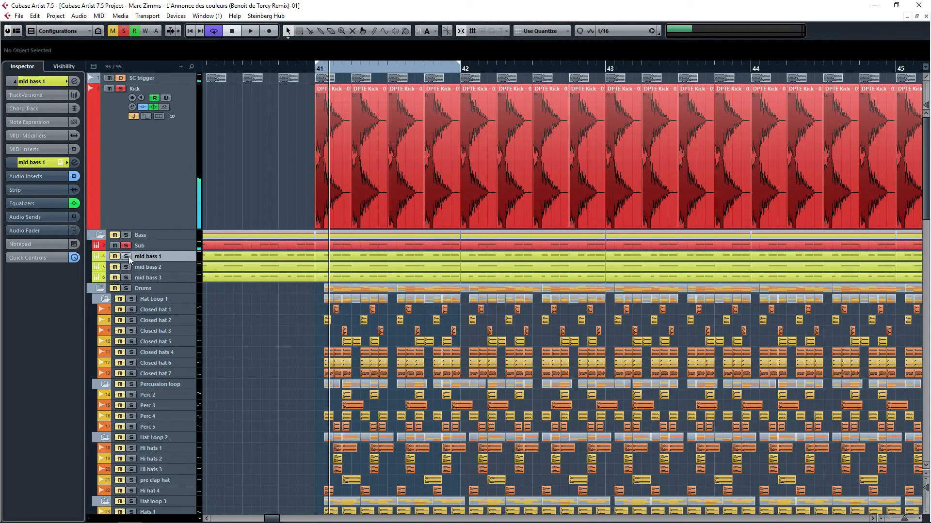
{"action": "left_click", "coordinate": [126, 256]}
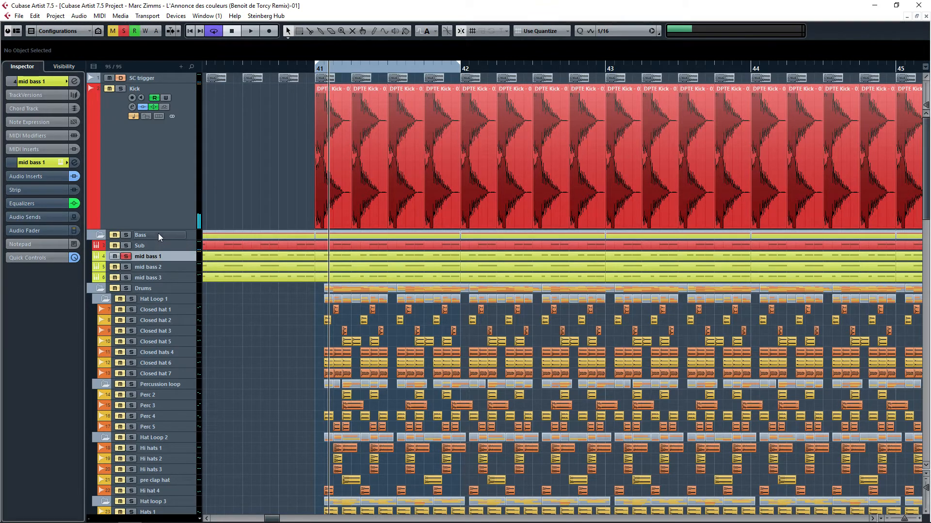
{"action": "left_click", "coordinate": [124, 256]}
{"action": "left_click_drag", "start_coordinate": [259, 258], "coordinate": [686, 259]}
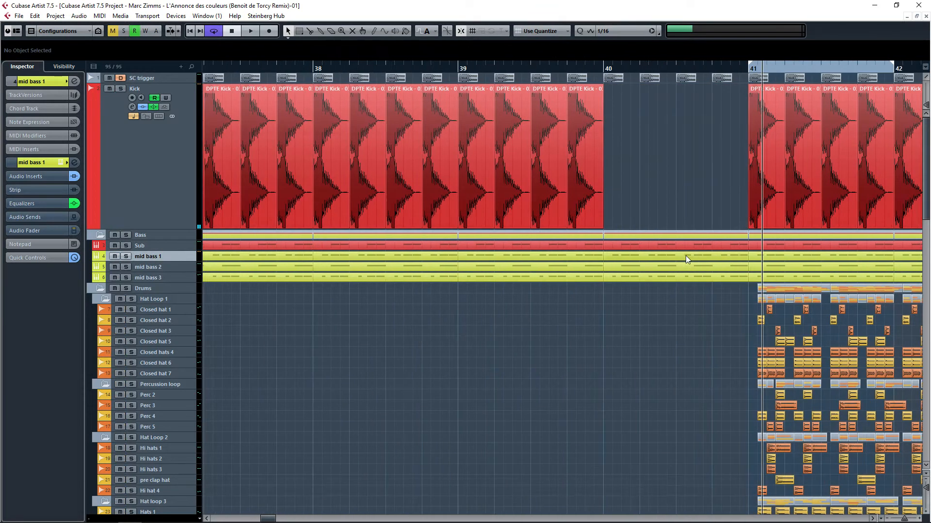
Step: Navigate to bar 17, select the part there, and set the locators to bars 17–18
{"action": "scroll", "coordinate": [388, 257], "scroll_direction": "down", "scroll_amount": 4}
{"action": "left_click_drag", "start_coordinate": [359, 255], "coordinate": [741, 262]}
{"action": "left_click_drag", "start_coordinate": [332, 262], "coordinate": [544, 221]}
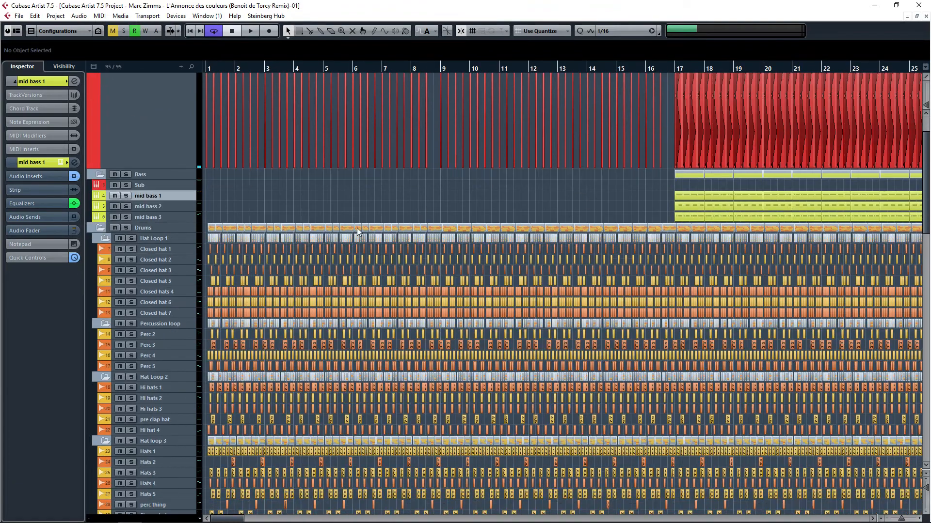
{"action": "left_click_drag", "start_coordinate": [674, 221], "coordinate": [343, 212]}
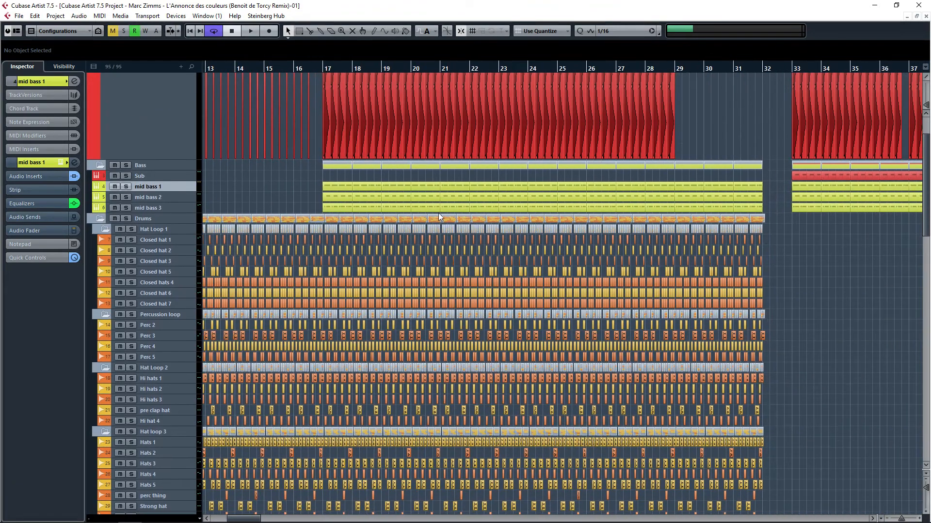
{"action": "scroll", "coordinate": [334, 226], "scroll_direction": "up", "scroll_amount": 4}
{"action": "scroll", "coordinate": [329, 174], "scroll_direction": "up", "scroll_amount": 3}
{"action": "left_click_drag", "start_coordinate": [338, 247], "coordinate": [352, 267]}
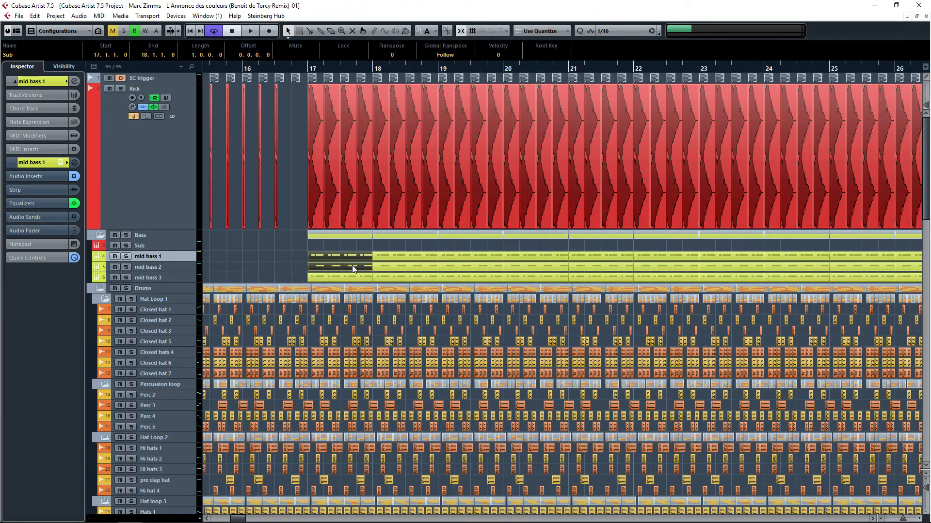
{"action": "key", "text": "p"}
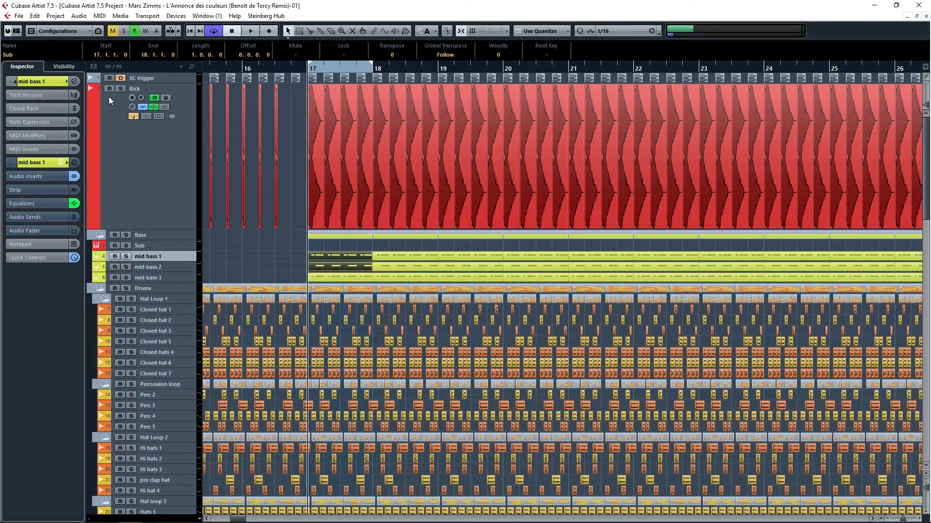
Step: Solo the Hat Loop 1 folder and play the loop briefly
{"action": "left_click", "coordinate": [131, 299]}
{"action": "scroll", "coordinate": [249, 298], "scroll_direction": "down", "scroll_amount": 8}
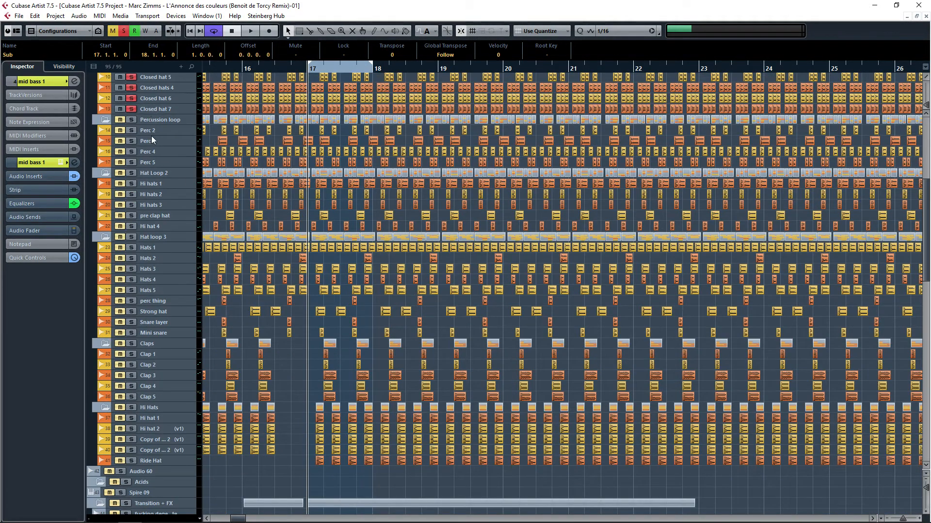
{"action": "scroll", "coordinate": [165, 145], "scroll_direction": "up", "scroll_amount": 5}
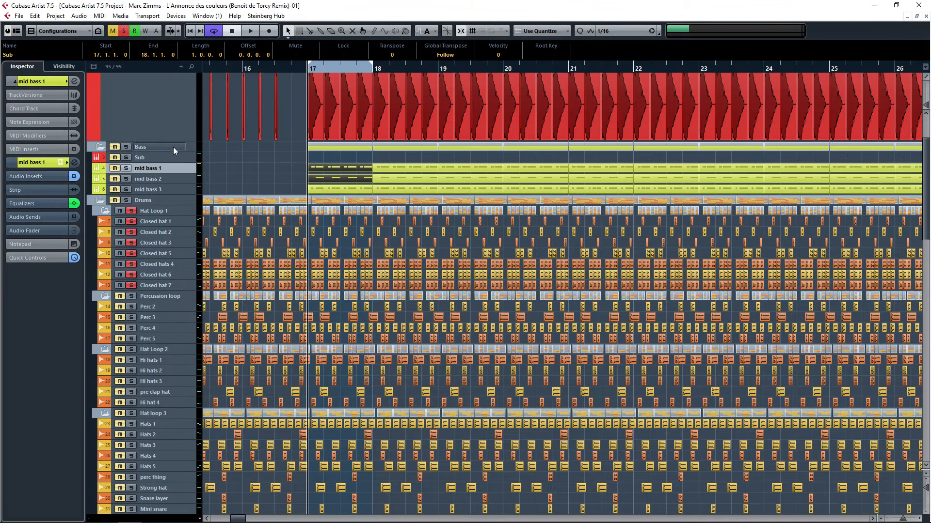
{"action": "left_click", "coordinate": [260, 172]}
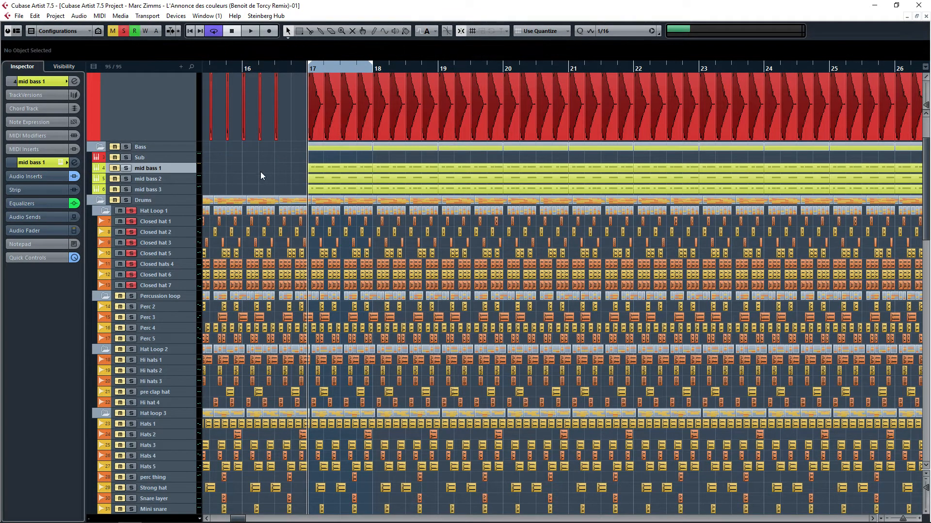
{"action": "key", "text": "space"}
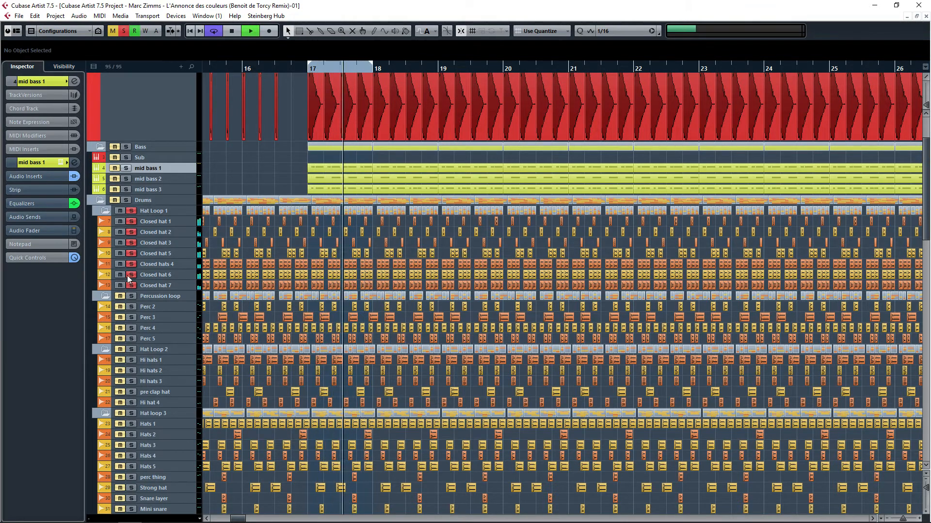
{"action": "key", "text": "space"}
Step: Move the solo from Hat Loop 1 to the Percussion loop folder and audition it
{"action": "left_click", "coordinate": [130, 296]}
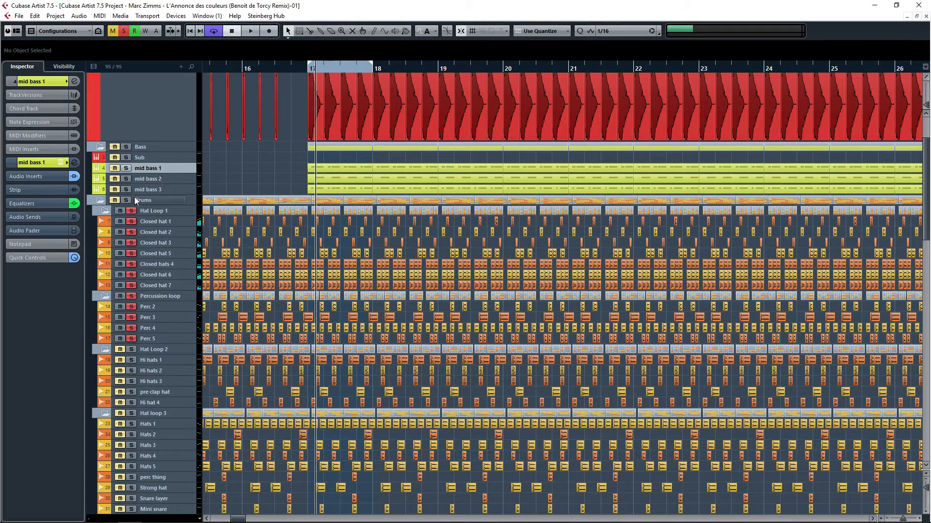
{"action": "left_click", "coordinate": [130, 210]}
{"action": "key", "text": "space"}
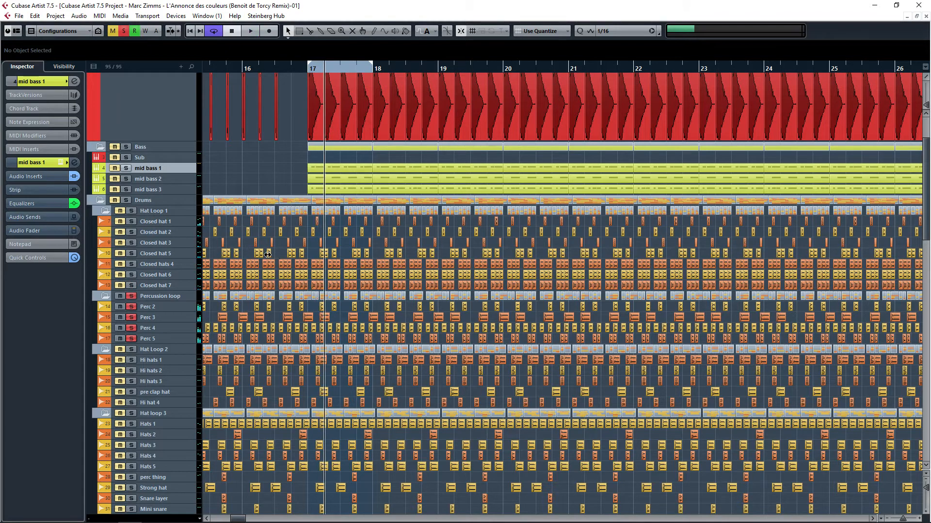
{"action": "key", "text": "space"}
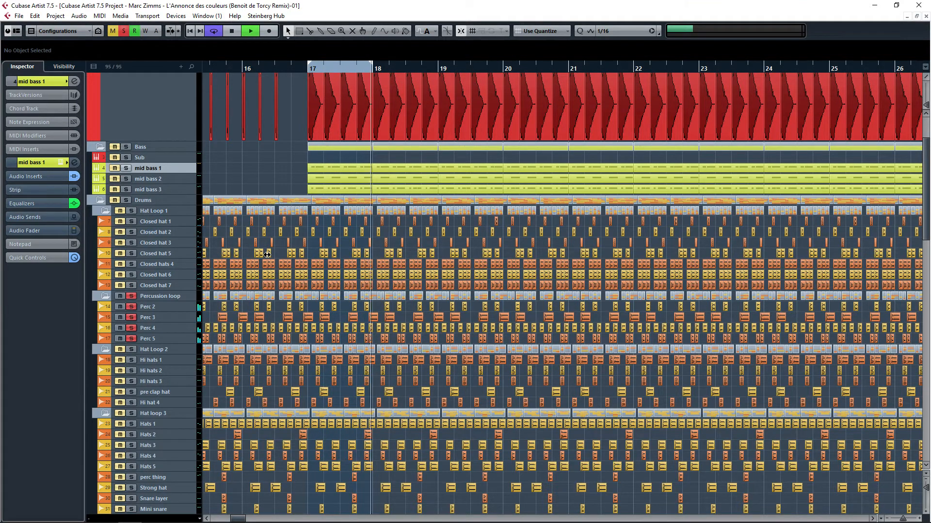
{"action": "key", "text": "space"}
Step: Move the solo from Percussion loop to the Hat Loop 2 folder, select it, and audition it
{"action": "left_click", "coordinate": [132, 295]}
{"action": "left_click", "coordinate": [129, 348]}
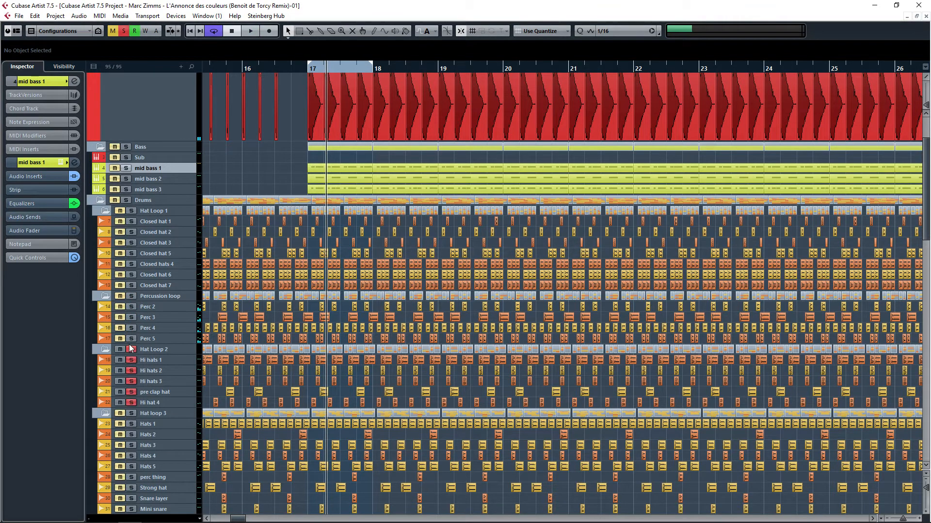
{"action": "left_click", "coordinate": [182, 349]}
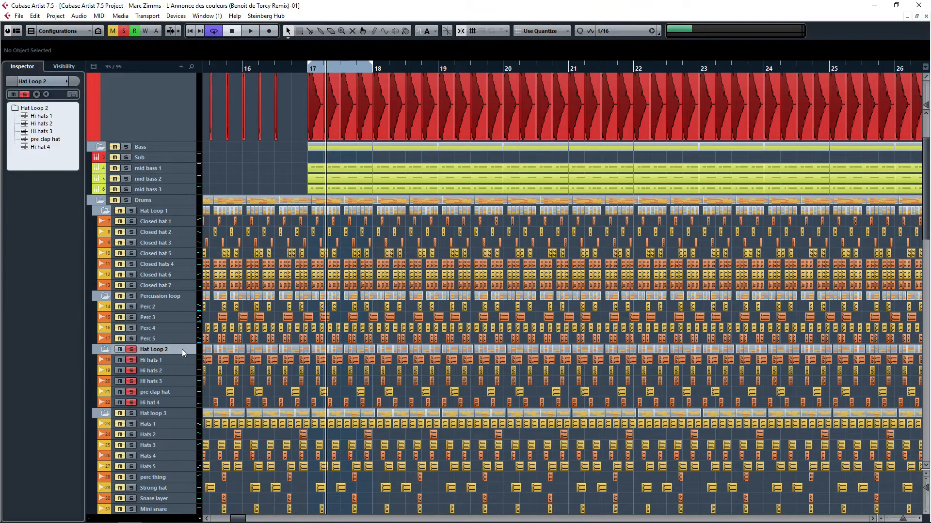
{"action": "scroll", "coordinate": [373, 351], "scroll_direction": "down", "scroll_amount": 5}
{"action": "scroll", "coordinate": [337, 318], "scroll_direction": "up", "scroll_amount": 3, "text": "ctrl"}
{"action": "key", "text": "space"}
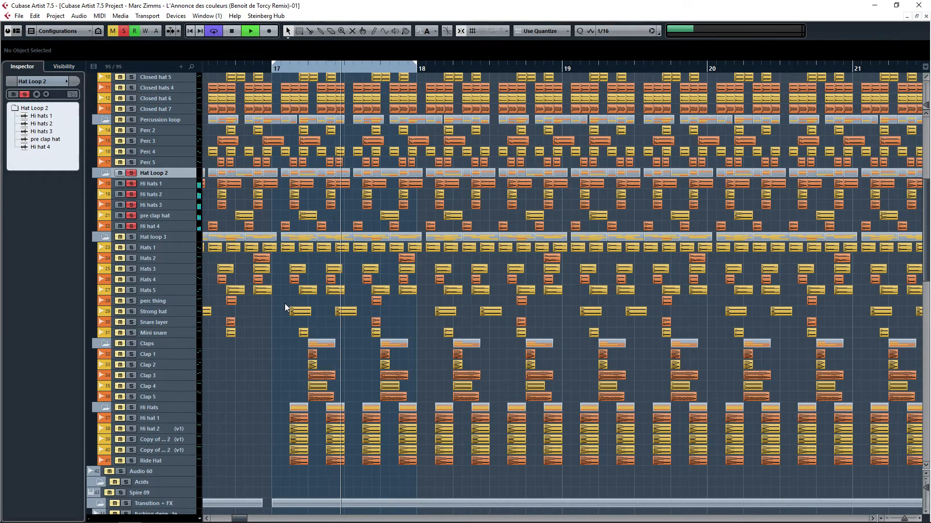
Step: Move the solo from Hat Loop 2 to the Hat loop 3 folder and play it
{"action": "left_click", "coordinate": [131, 172]}
{"action": "key", "text": "space"}
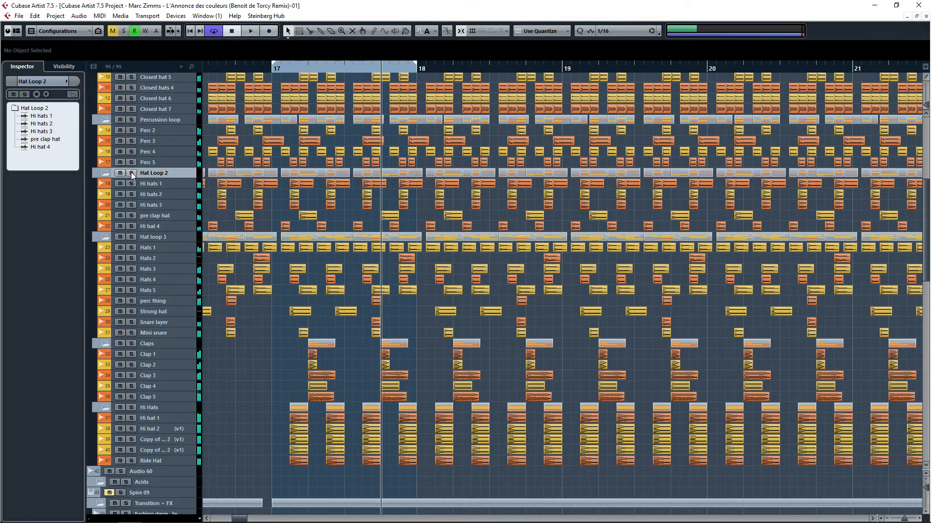
{"action": "left_click", "coordinate": [131, 236]}
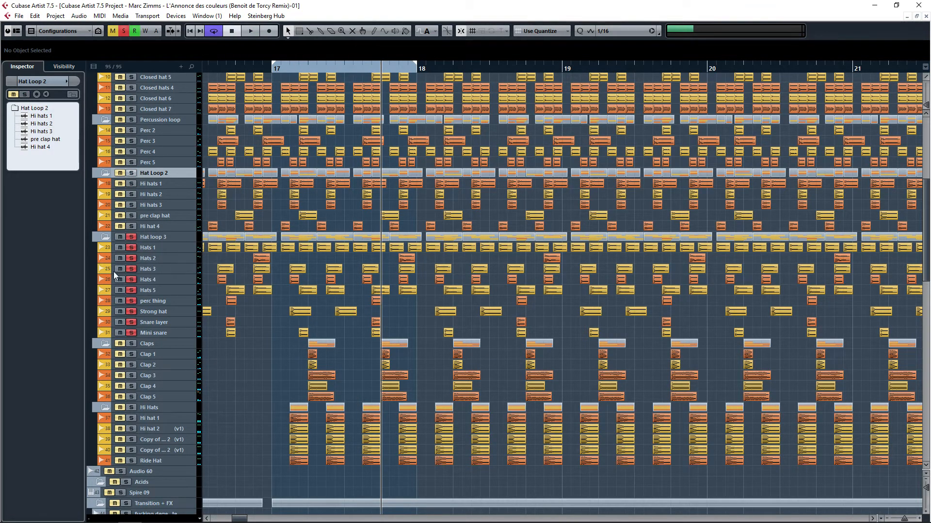
{"action": "key", "text": "space"}
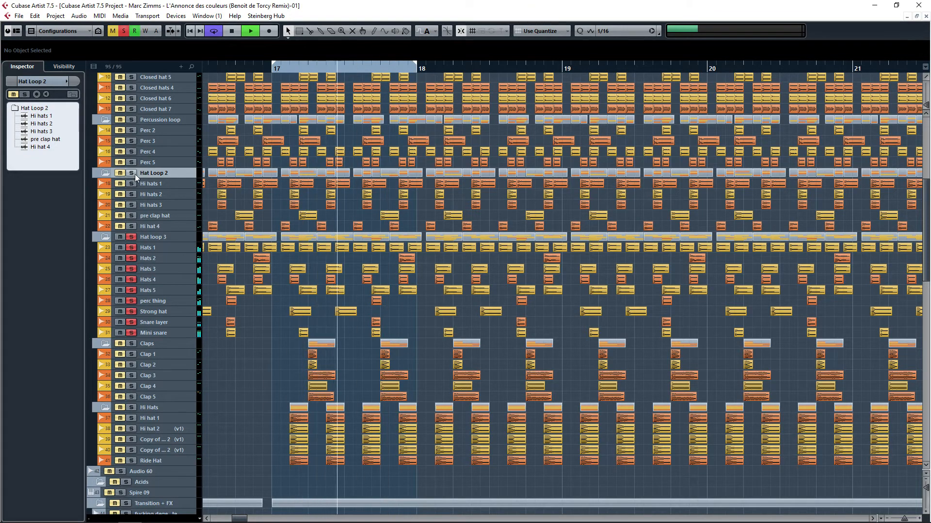
Step: Add Percussion loop and Hat Loop 1 to the solo and toggle the Kick track's mute
{"action": "scroll", "coordinate": [135, 174], "scroll_direction": "up", "scroll_amount": 2}
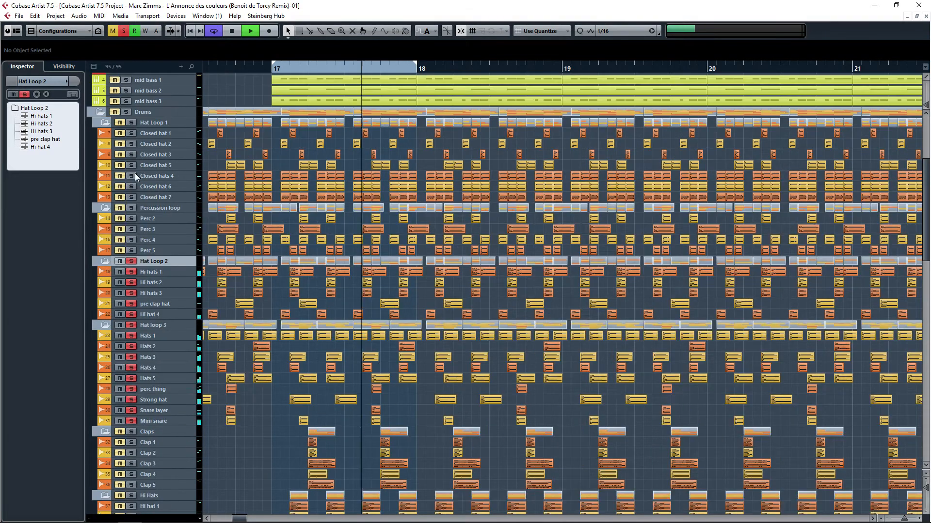
{"action": "left_click", "coordinate": [131, 208]}
{"action": "left_click", "coordinate": [131, 122]}
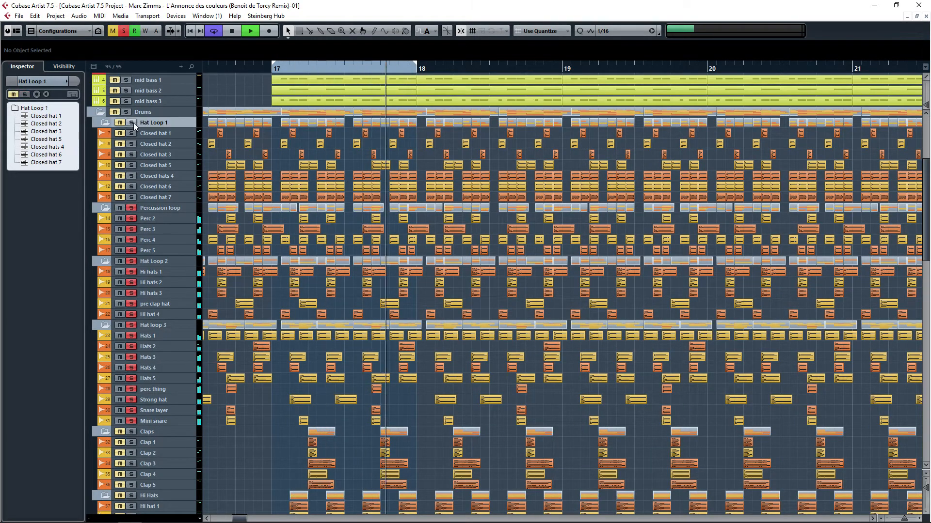
{"action": "scroll", "coordinate": [122, 120], "scroll_direction": "up", "scroll_amount": 4}
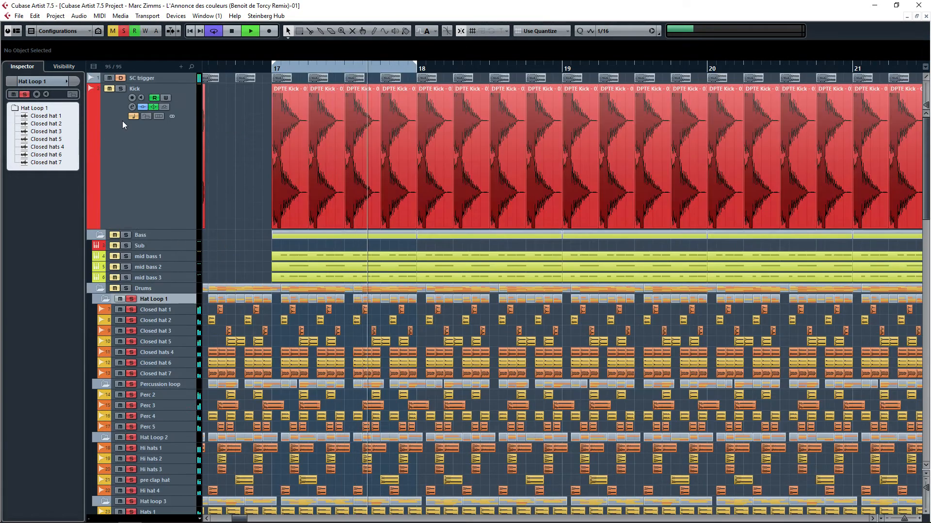
{"action": "left_click", "coordinate": [112, 89]}
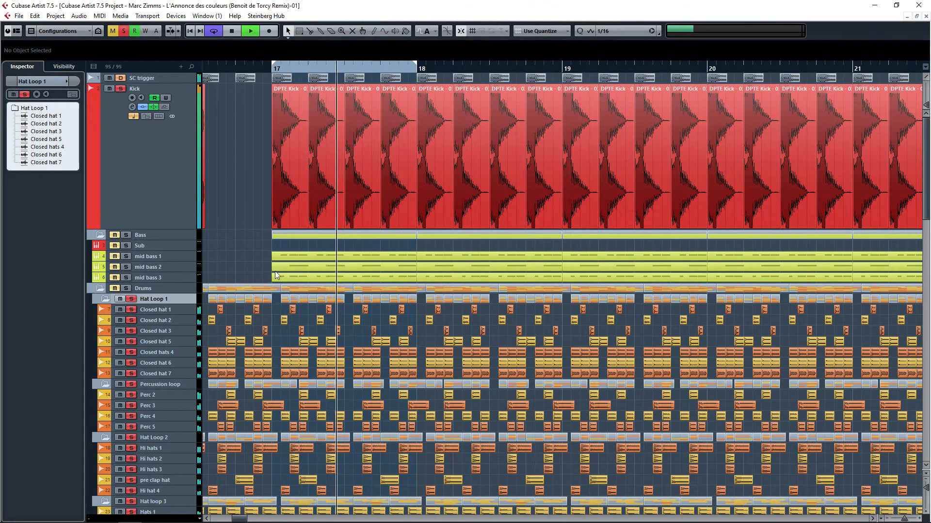
Step: Stop playback and deactivate all active solos on the drum-loop folders
{"action": "scroll", "coordinate": [277, 272], "scroll_direction": "down", "scroll_amount": 10}
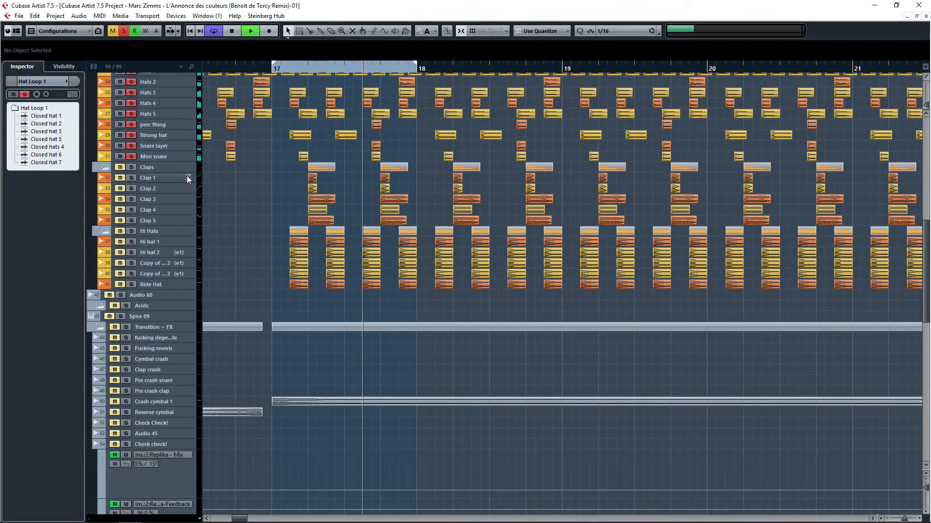
{"action": "scroll", "coordinate": [260, 217], "scroll_direction": "up", "scroll_amount": 10}
{"action": "key", "text": "space"}
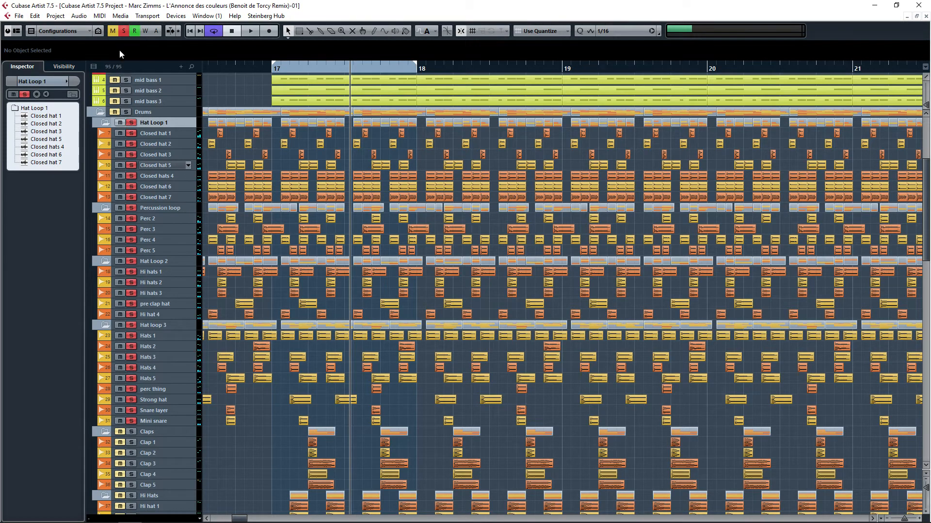
{"action": "left_click", "coordinate": [124, 31]}
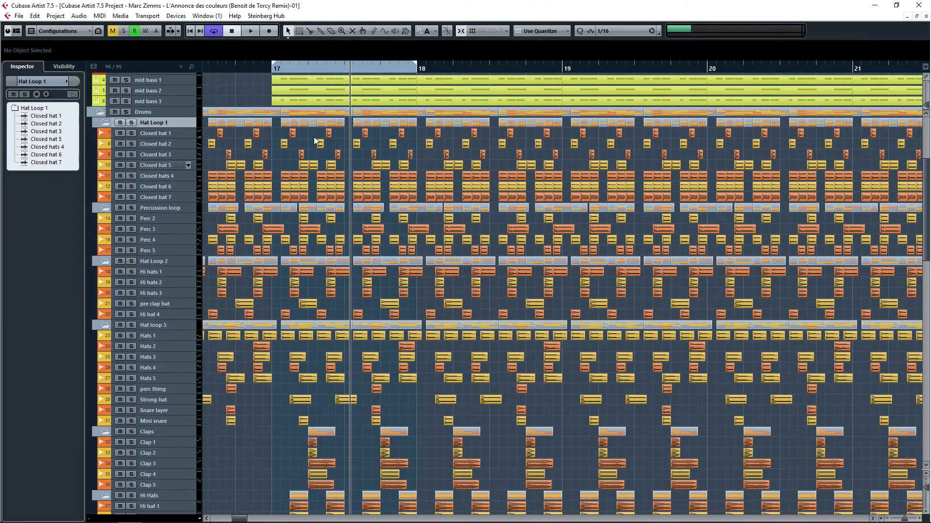
{"action": "scroll", "coordinate": [314, 135], "scroll_direction": "up", "scroll_amount": 2}
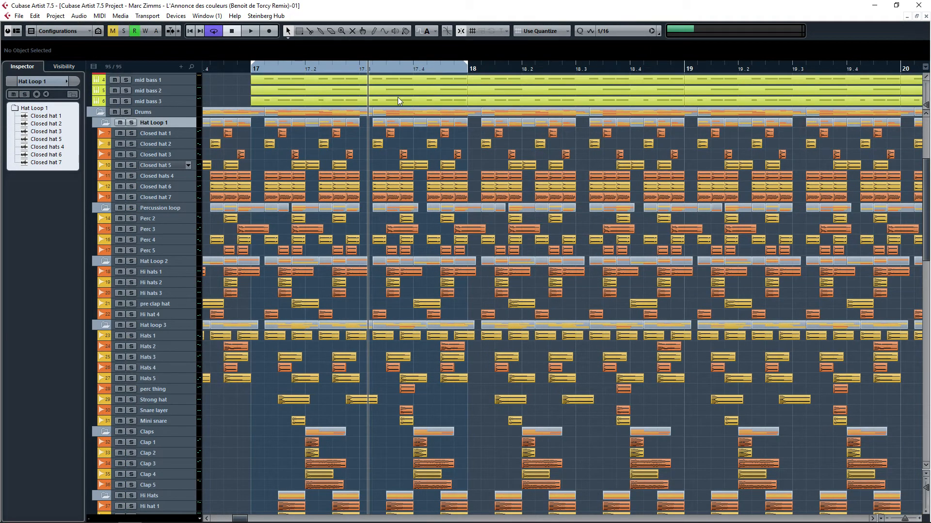
Step: Select Closed hat 1 and compare its inspector equalizer settings with those of Closed hat 2
{"action": "left_click", "coordinate": [148, 131]}
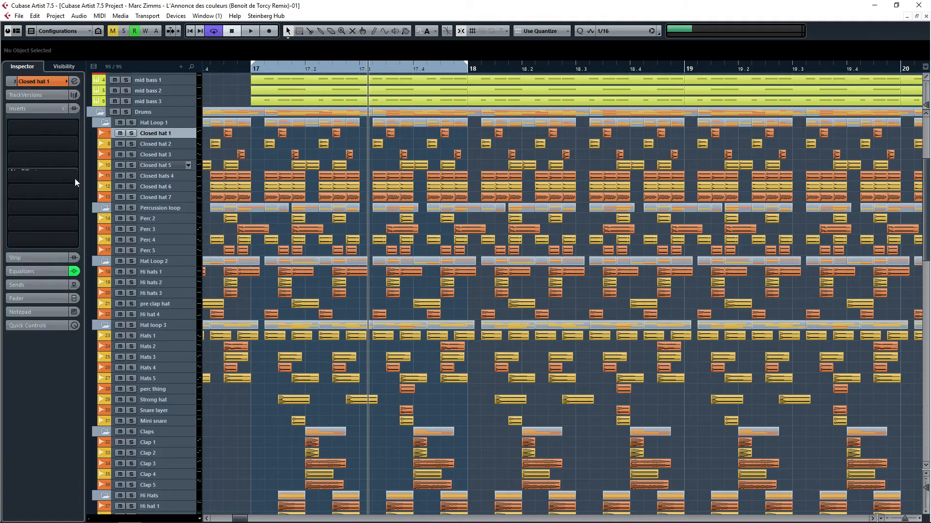
{"action": "left_click", "coordinate": [44, 266]}
{"action": "left_click", "coordinate": [155, 143]}
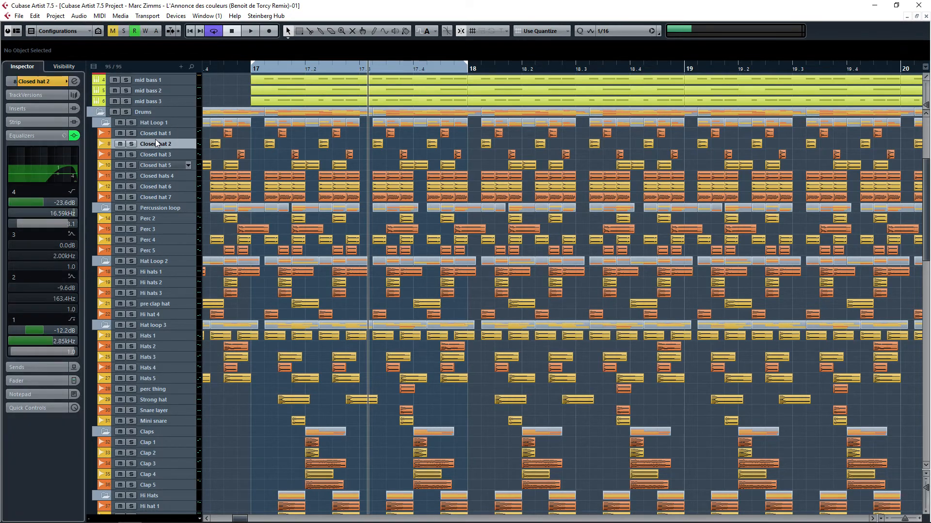
{"action": "key", "text": "Up"}
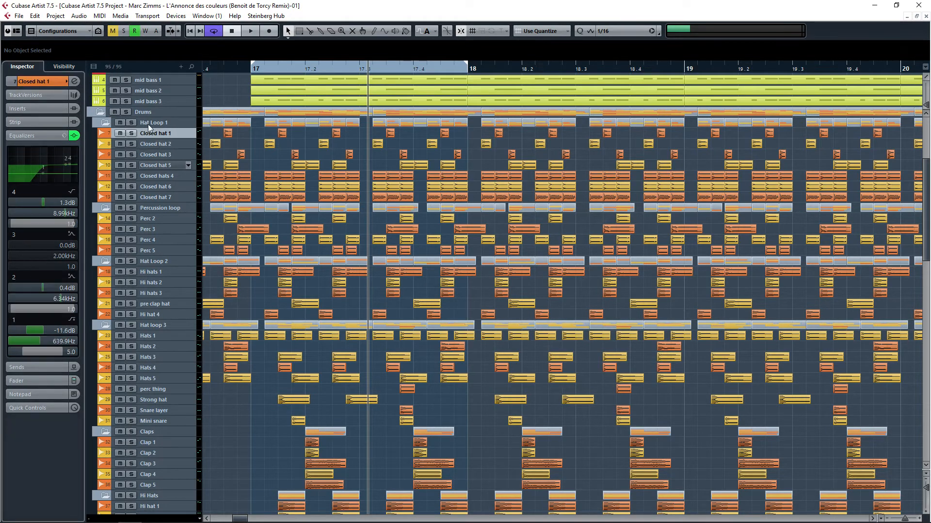
{"action": "left_click", "coordinate": [52, 138]}
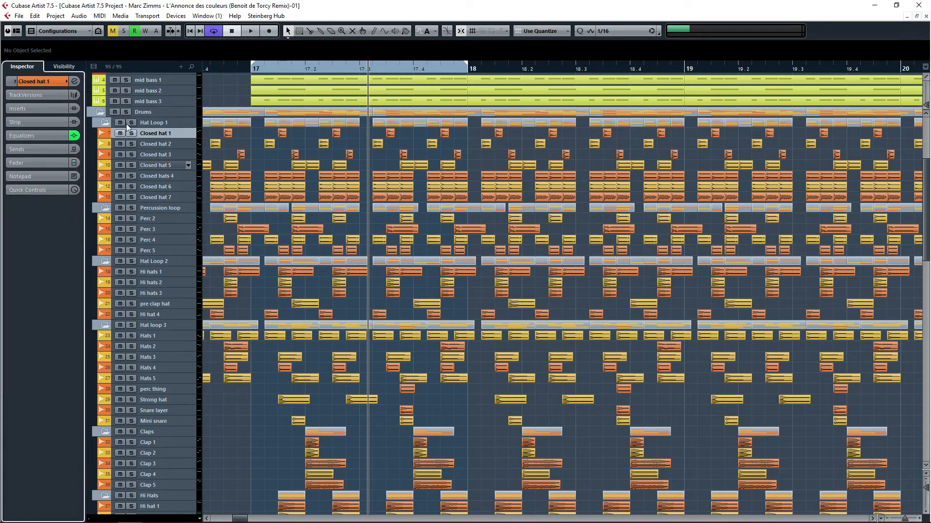
Step: Open Channel Settings for Closed hat 1 and step through the drum tracks to review their EQ curves
{"action": "left_click", "coordinate": [75, 82]}
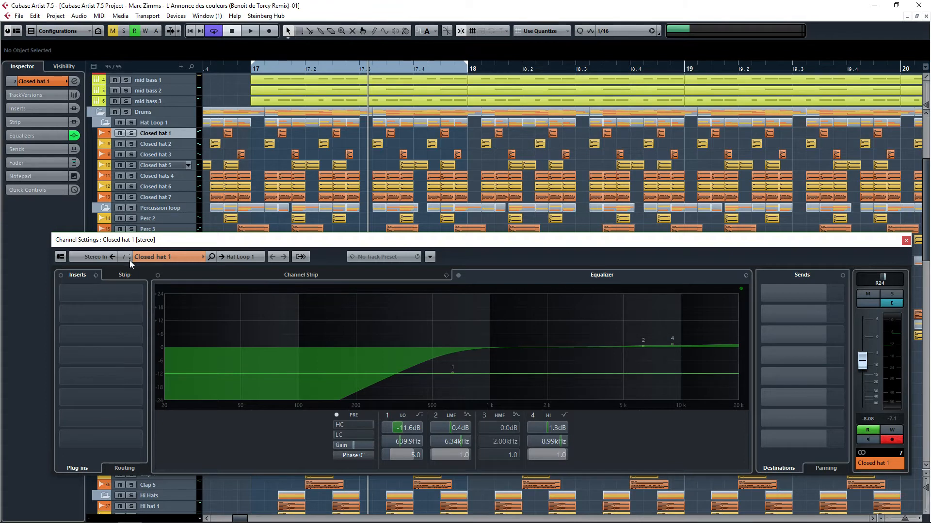
{"action": "scroll", "coordinate": [129, 260], "scroll_direction": "down", "scroll_amount": 2}
{"action": "scroll", "coordinate": [129, 261], "scroll_direction": "down", "scroll_amount": 2}
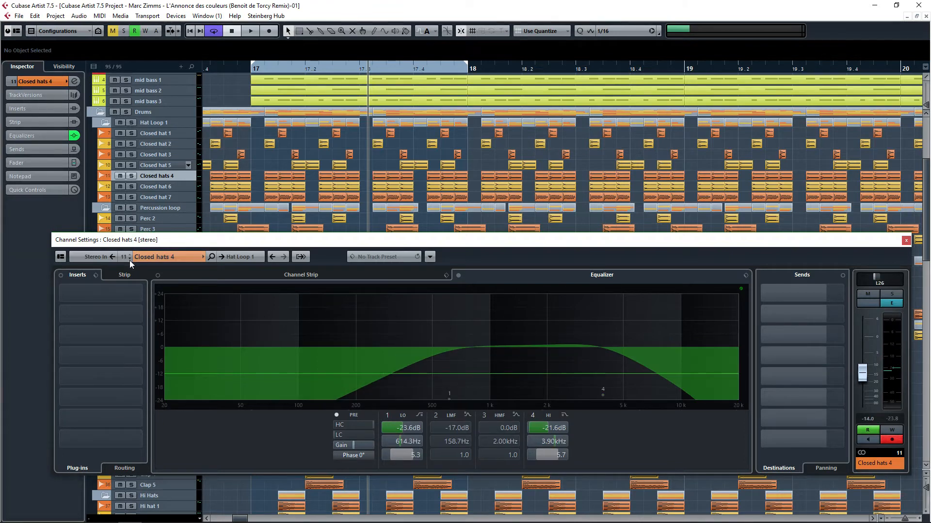
{"action": "scroll", "coordinate": [130, 261], "scroll_direction": "down", "scroll_amount": 5}
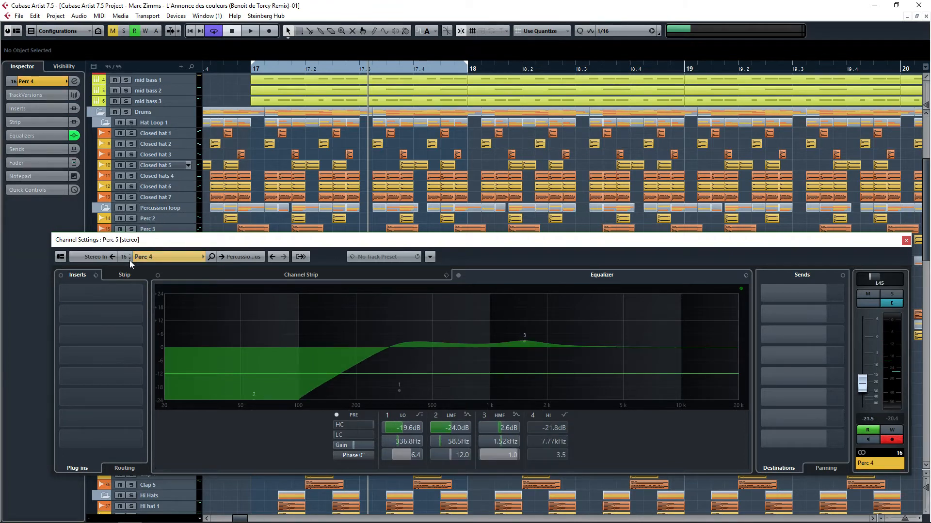
{"action": "scroll", "coordinate": [130, 260], "scroll_direction": "down", "scroll_amount": 5}
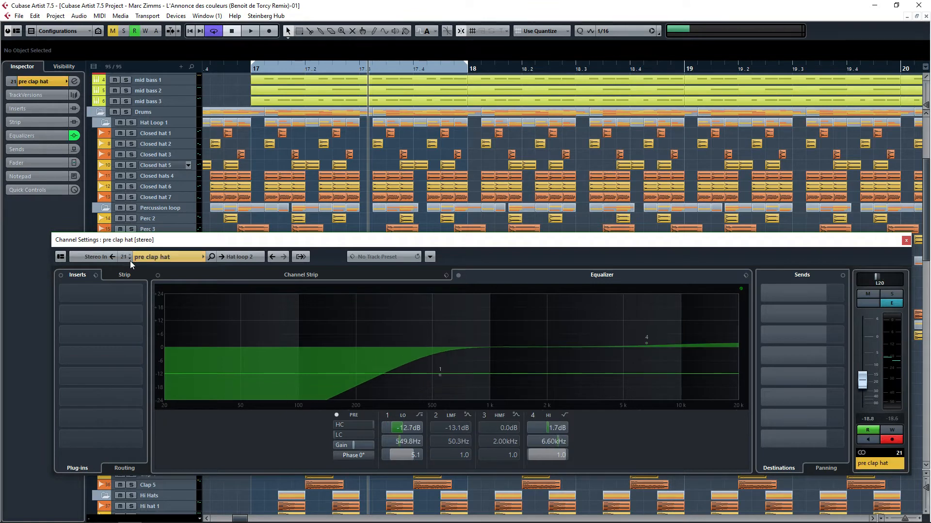
{"action": "scroll", "coordinate": [130, 261], "scroll_direction": "down", "scroll_amount": 6}
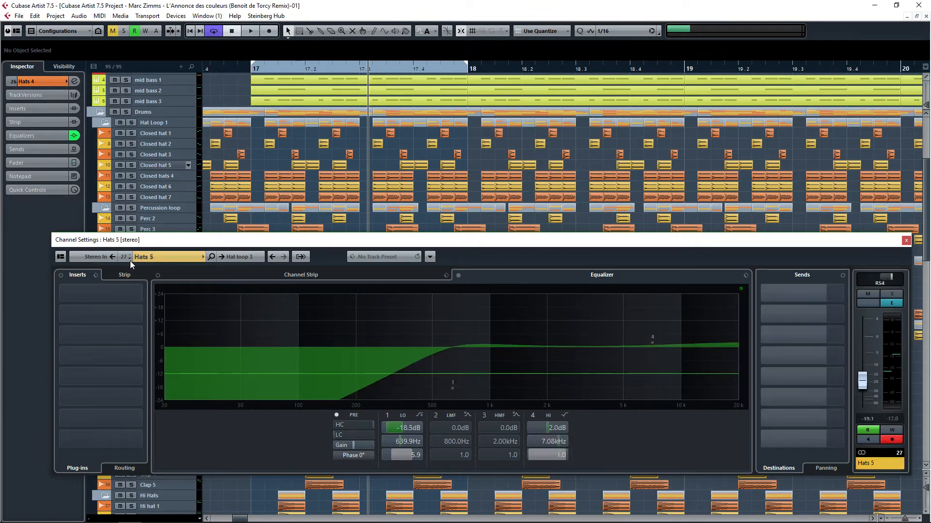
{"action": "scroll", "coordinate": [130, 261], "scroll_direction": "down", "scroll_amount": 2}
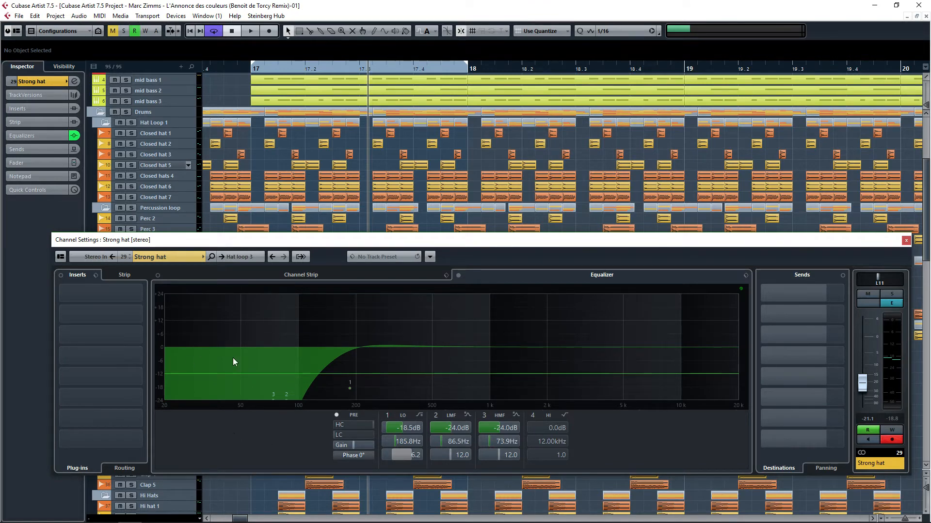
Step: Close the Channel Settings window, solo the Claps folder and start playback to audition it
{"action": "key", "text": "space"}
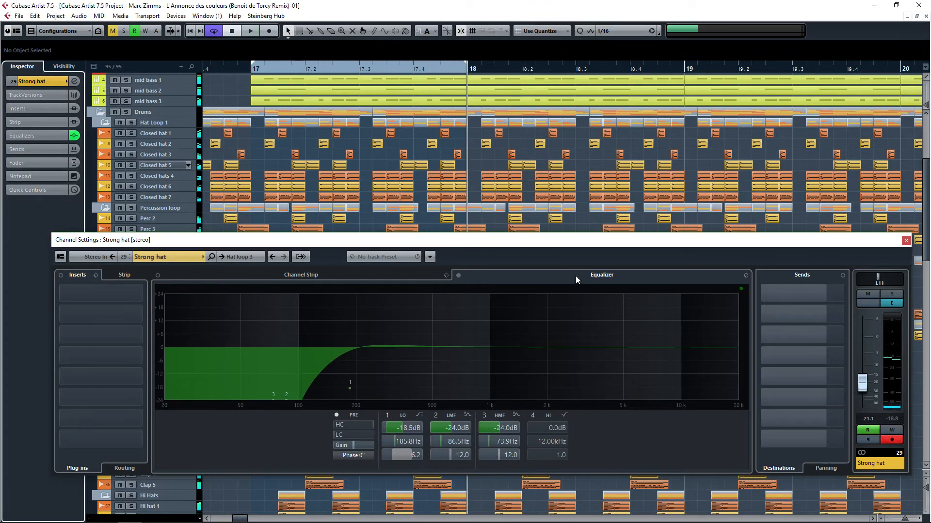
{"action": "left_click", "coordinate": [906, 241]}
{"action": "scroll", "coordinate": [292, 322], "scroll_direction": "down", "scroll_amount": 5}
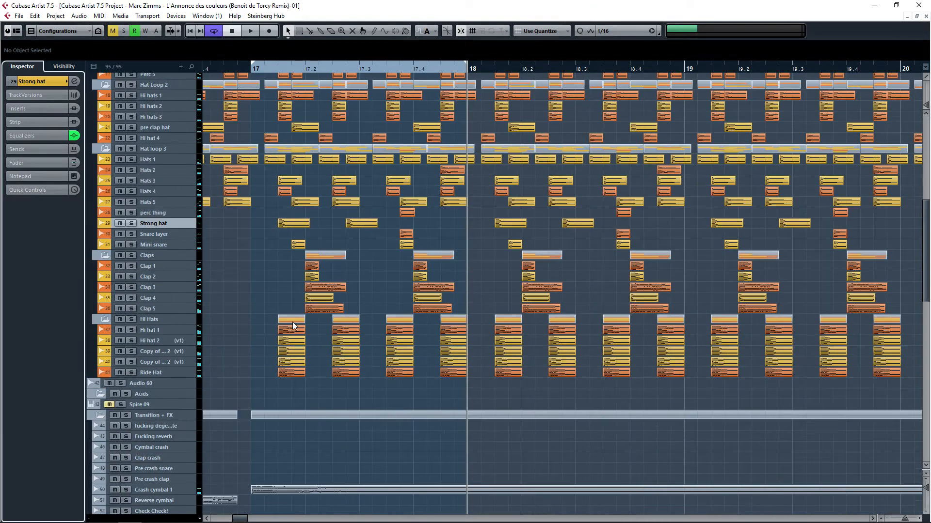
{"action": "left_click", "coordinate": [130, 256]}
{"action": "key", "text": "space"}
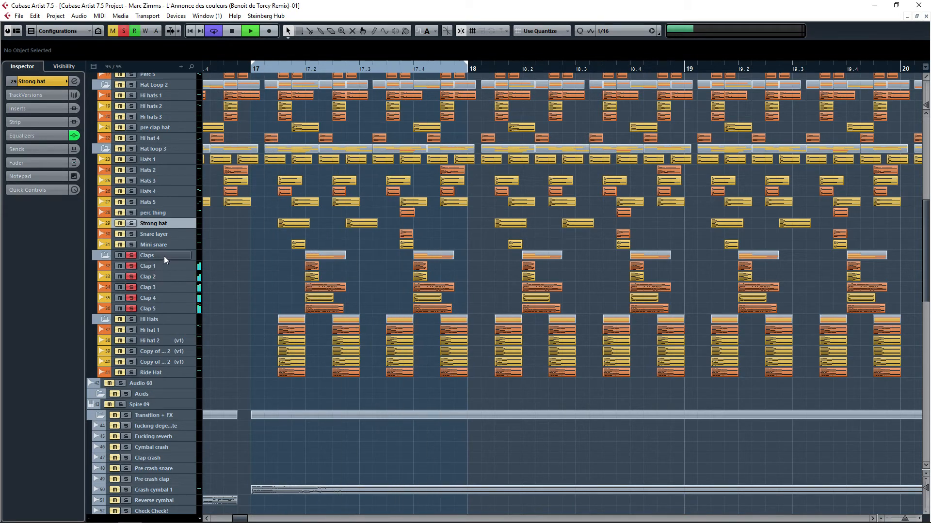
Step: Solo Clap 1 and Clap 2 individually and select each to audition them
{"action": "left_click", "coordinate": [135, 267], "text": "ctrl"}
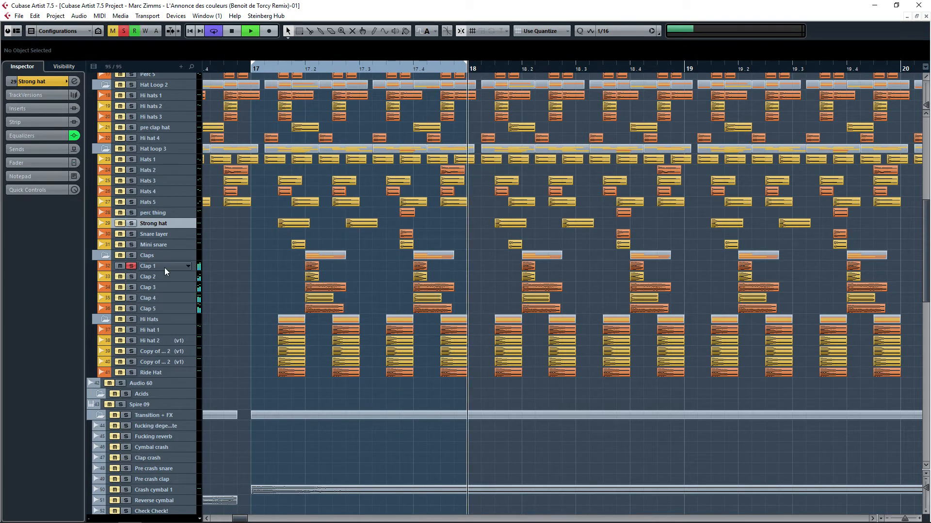
{"action": "left_click", "coordinate": [146, 267]}
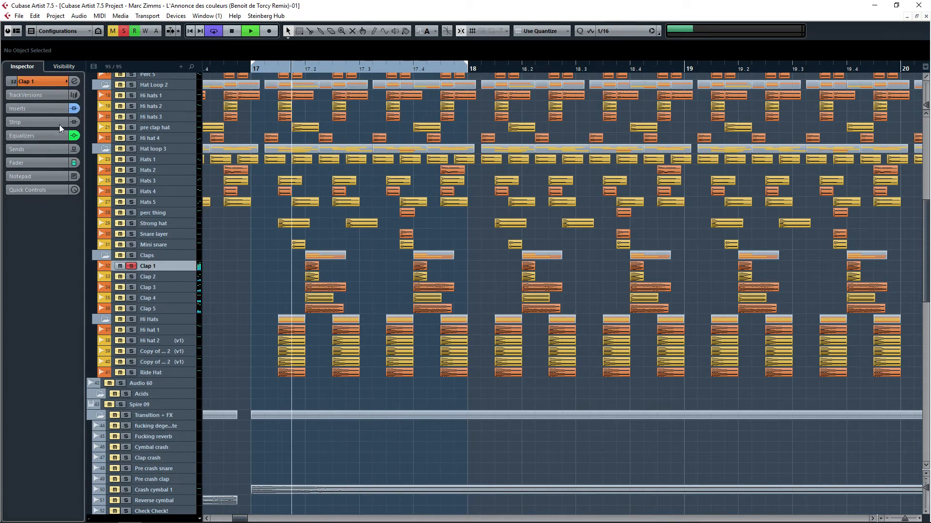
{"action": "left_click", "coordinate": [131, 276]}
{"action": "left_click", "coordinate": [156, 277]}
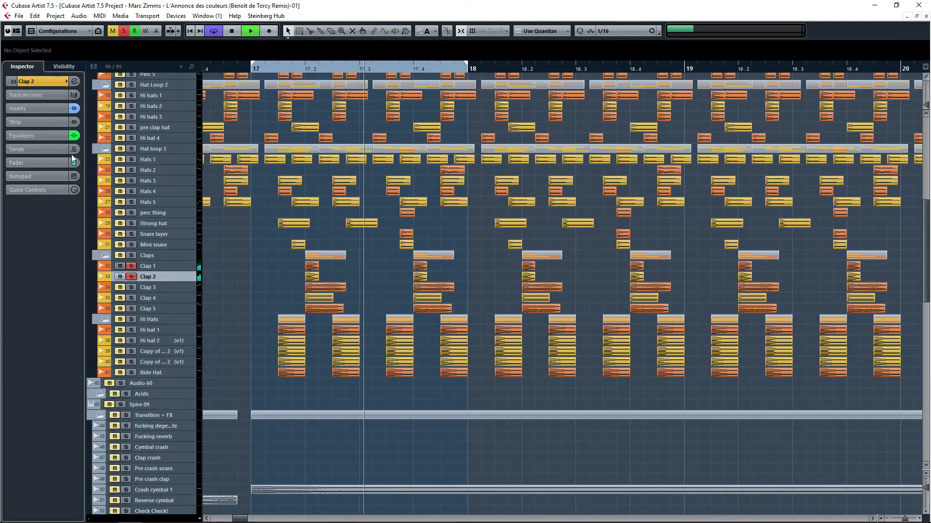
Step: Add Clap 3, Clap 4 and Clap 5 to the solo and remove the solo from the Claps folder
{"action": "left_click", "coordinate": [39, 81]}
{"action": "left_click", "coordinate": [146, 265]}
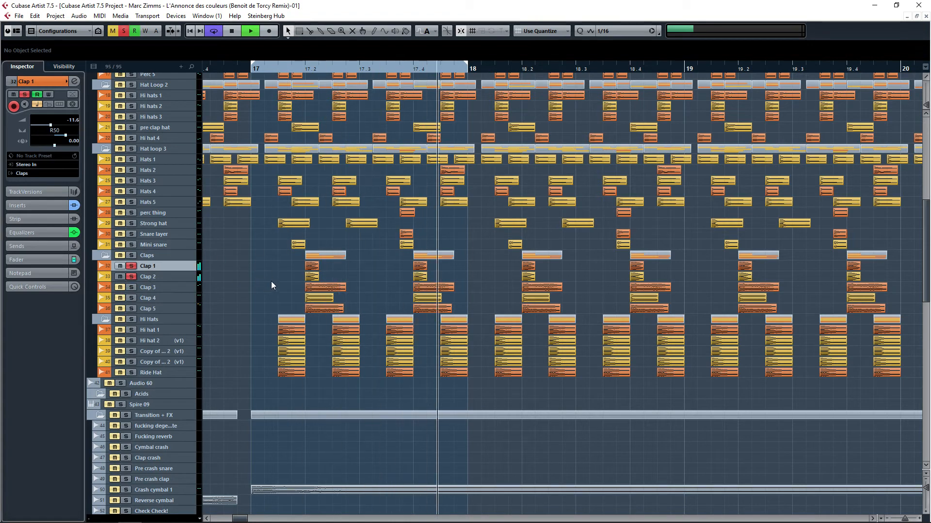
{"action": "left_click", "coordinate": [131, 287], "text": "ctrl"}
{"action": "left_click", "coordinate": [131, 298]}
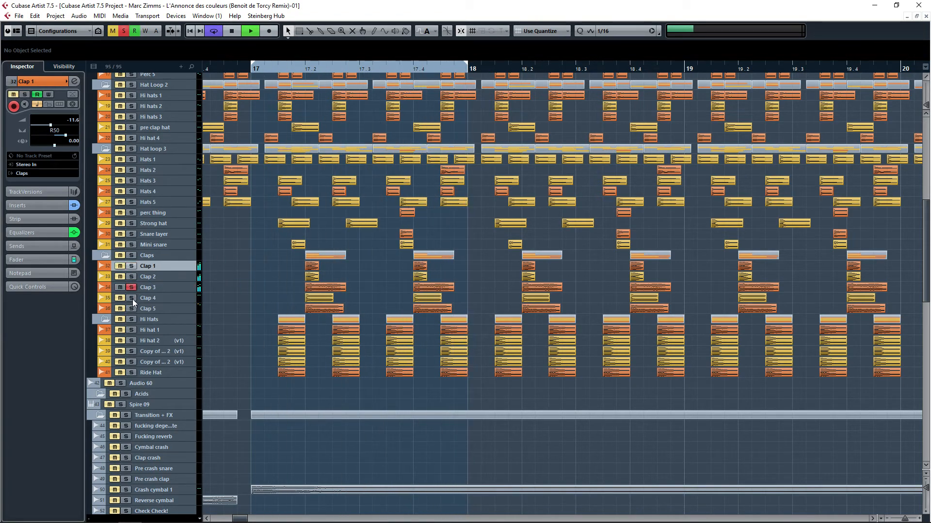
{"action": "left_click", "coordinate": [146, 309]}
{"action": "left_click", "coordinate": [132, 308]}
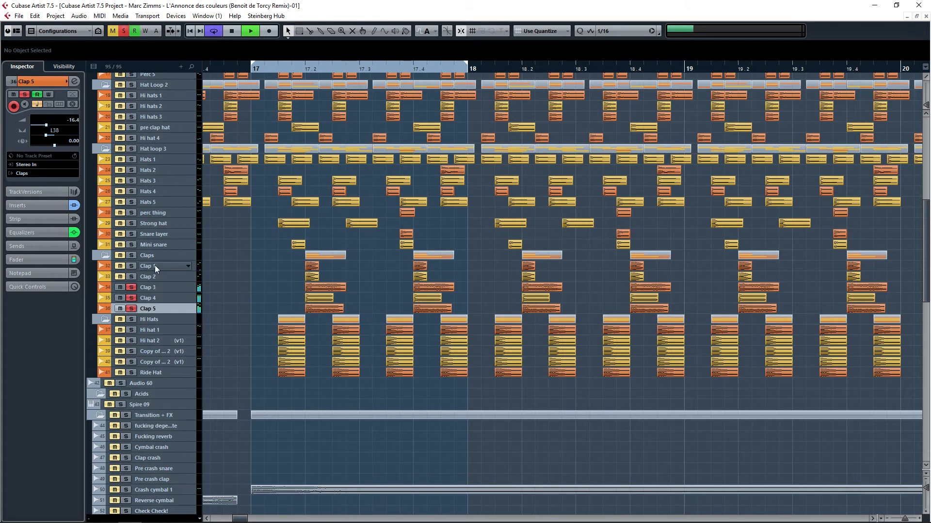
{"action": "left_click", "coordinate": [131, 255]}
Step: Review the insert effects on each clap track, then stop playback
{"action": "left_click", "coordinate": [145, 266]}
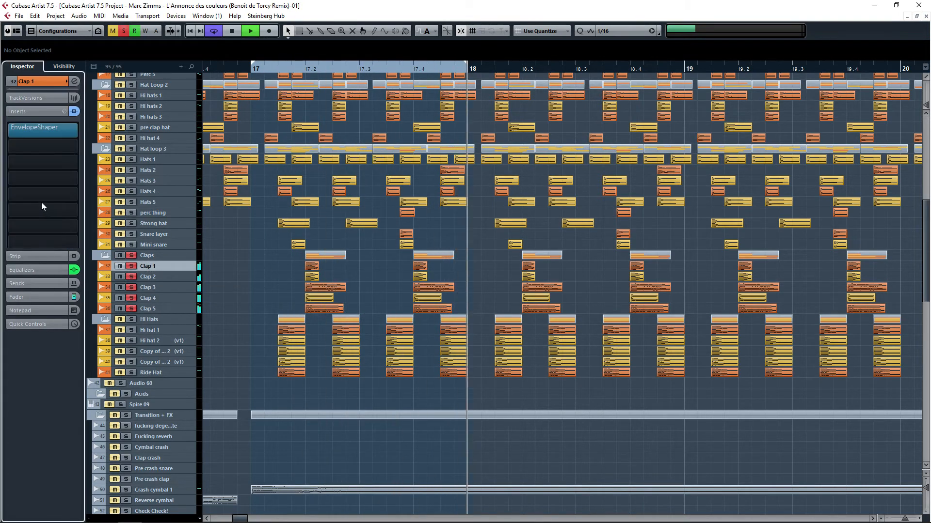
{"action": "left_click", "coordinate": [42, 206]}
{"action": "left_click", "coordinate": [160, 288]}
{"action": "left_click", "coordinate": [153, 297]}
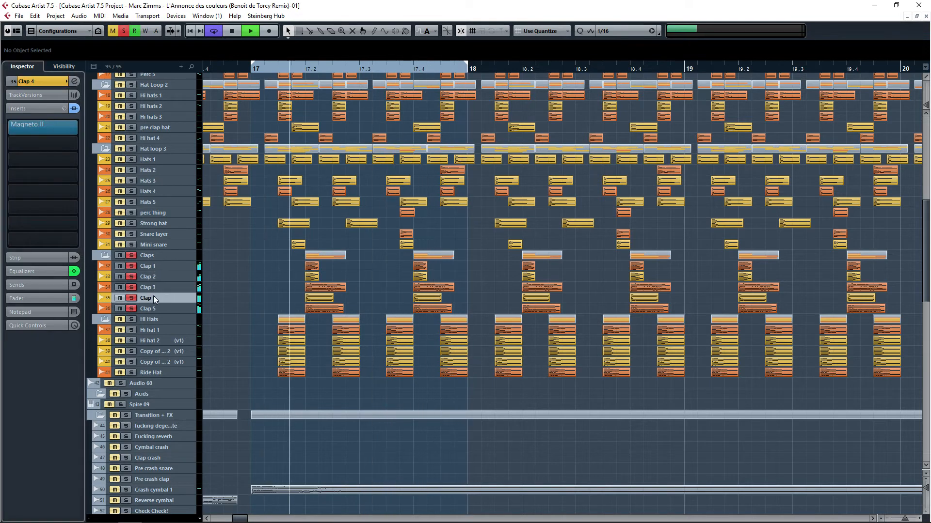
{"action": "left_click", "coordinate": [150, 308]}
{"action": "left_click", "coordinate": [148, 266]}
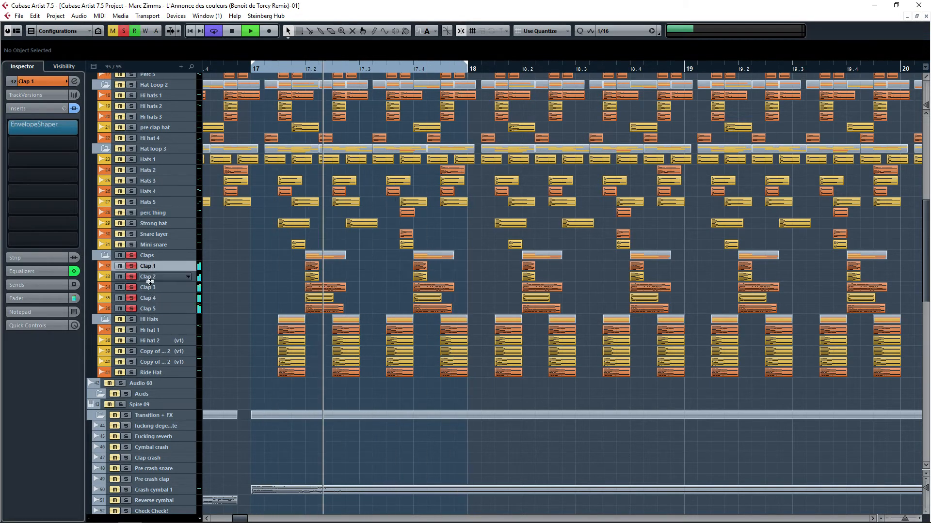
{"action": "left_click", "coordinate": [154, 298]}
{"action": "left_click", "coordinate": [151, 288]}
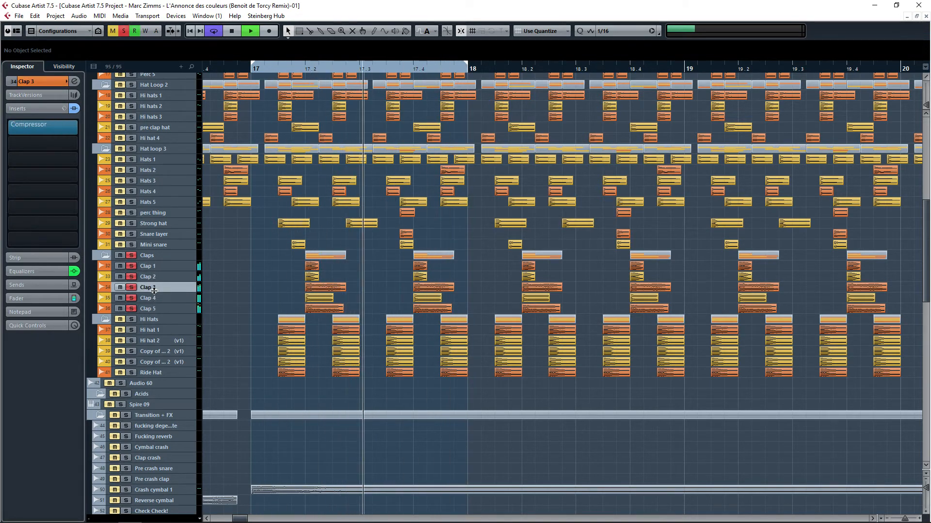
{"action": "key", "text": "space"}
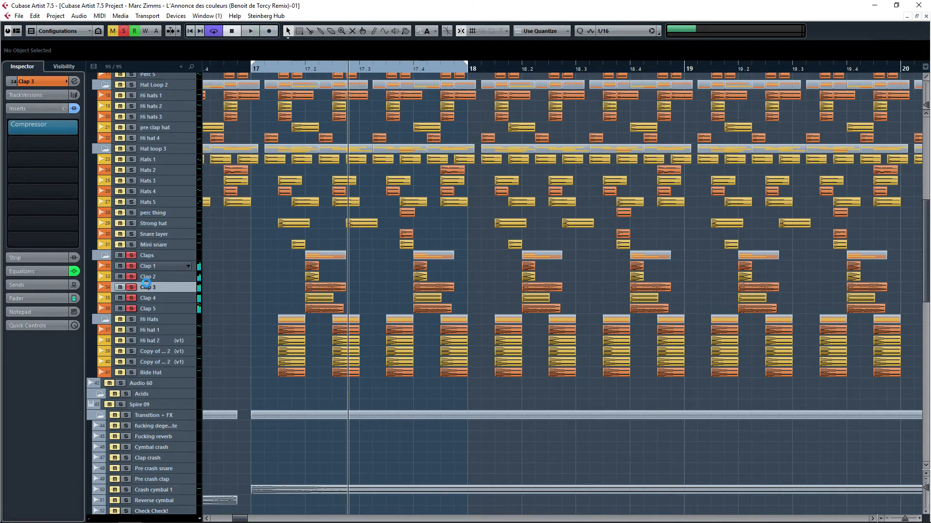
Step: Inspect the inspector equalizer settings of each clap track in turn
{"action": "left_click", "coordinate": [36, 271]}
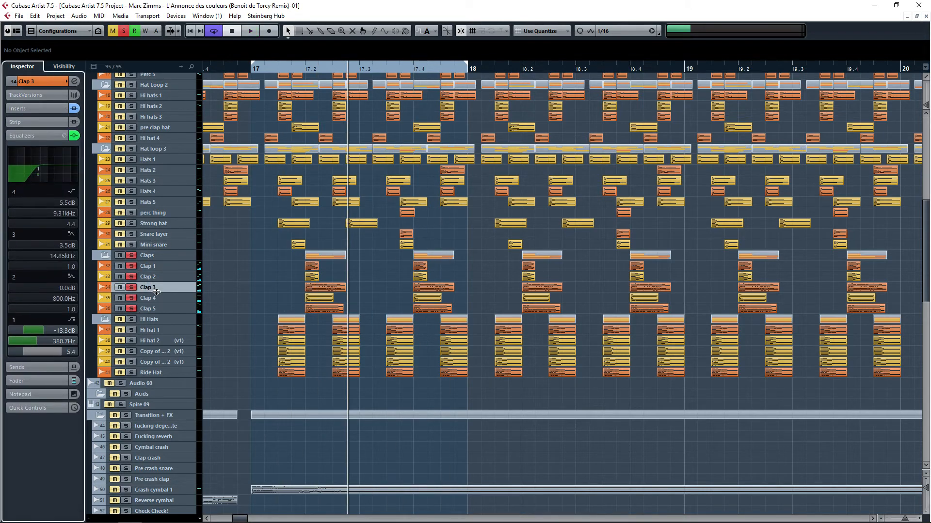
{"action": "left_click", "coordinate": [155, 307]}
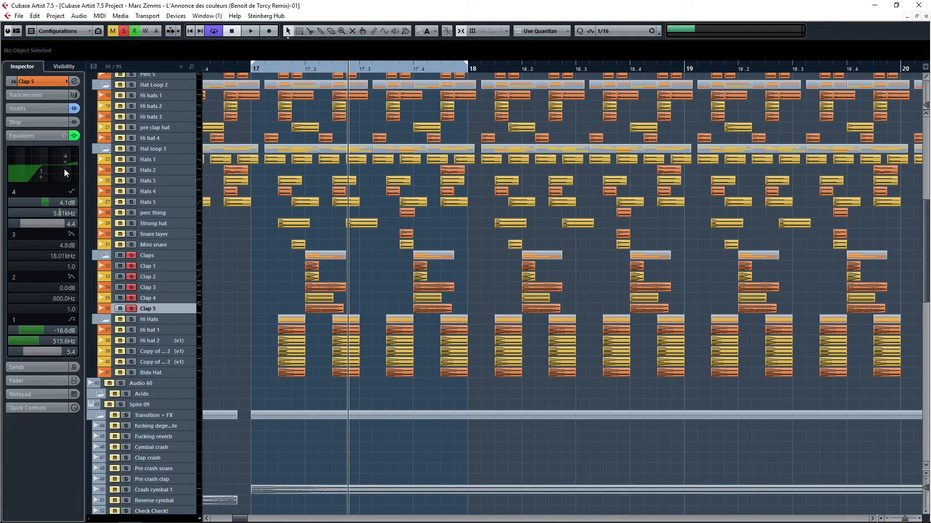
{"action": "left_click", "coordinate": [155, 267]}
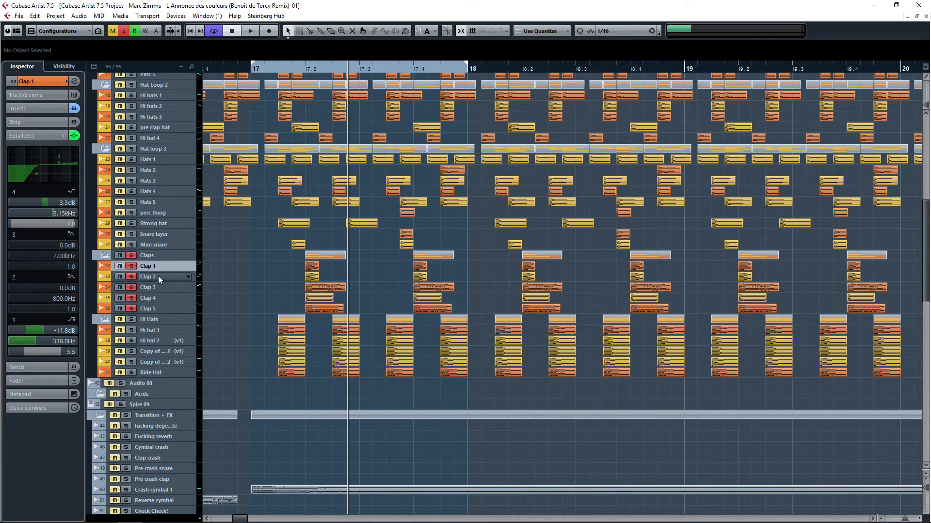
{"action": "left_click", "coordinate": [158, 287]}
{"action": "left_click", "coordinate": [157, 277]}
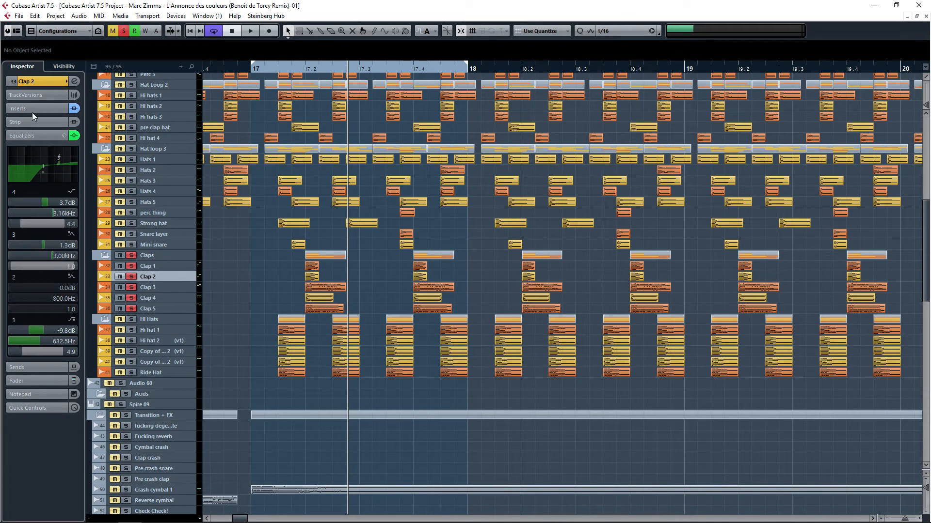
{"action": "left_click", "coordinate": [36, 82]}
{"action": "left_click", "coordinate": [156, 297]}
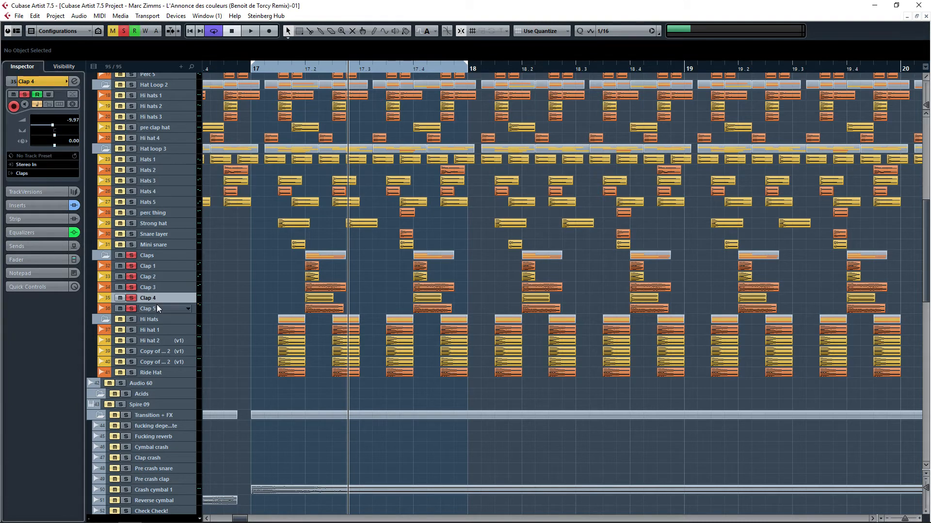
{"action": "left_click", "coordinate": [156, 305]}
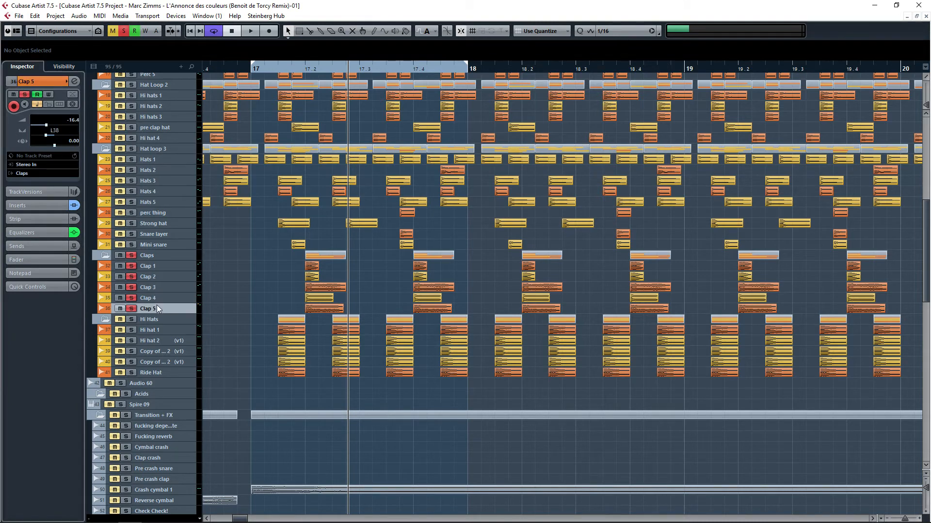
{"action": "left_click", "coordinate": [188, 299]}
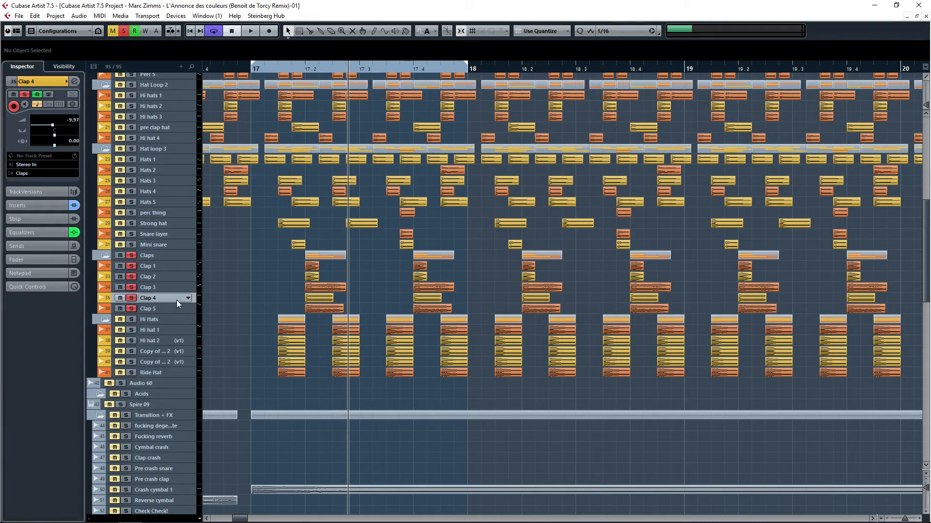
Step: Toggle the solos on Clap 4 and Clap 3 while selecting Clap 2 and Clap 3 to audition them
{"action": "left_click", "coordinate": [132, 298], "text": "ctrl"}
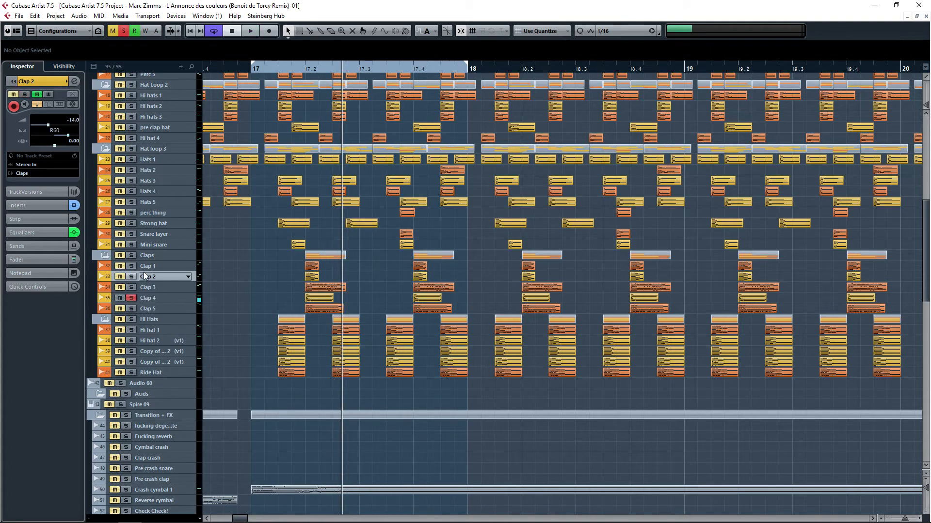
{"action": "left_click", "coordinate": [146, 277]}
{"action": "left_click", "coordinate": [148, 288]}
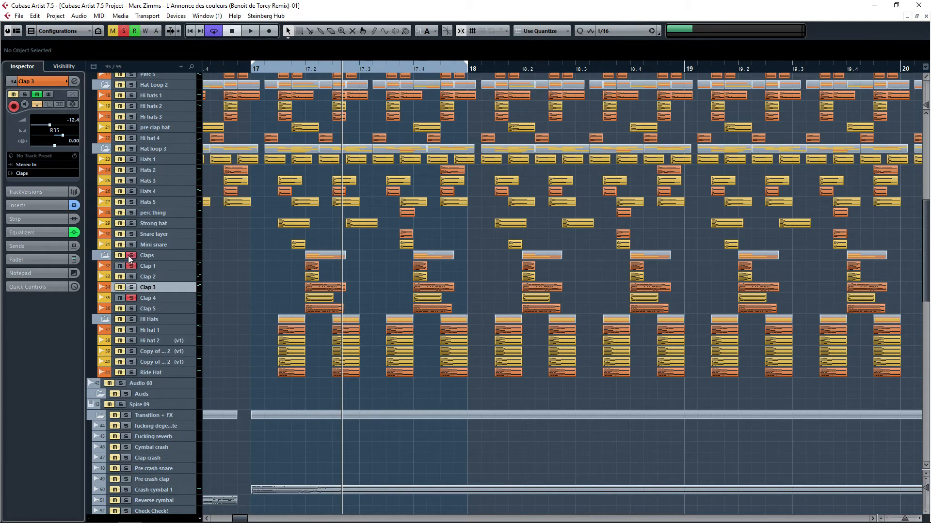
{"action": "left_click", "coordinate": [132, 288]}
Step: Open the Claps group track's Compressor insert, compare it bypassed and active during playback, then close it
{"action": "scroll", "coordinate": [158, 307], "scroll_direction": "down", "scroll_amount": 15}
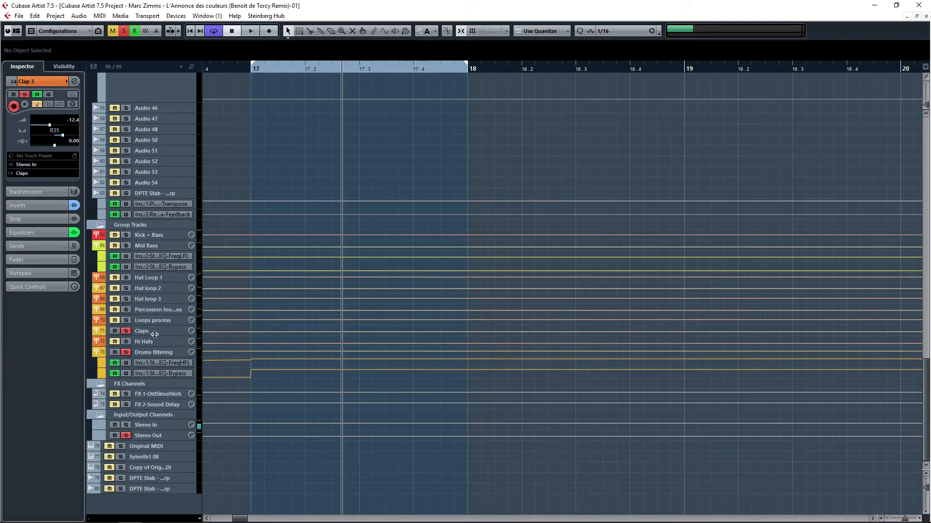
{"action": "left_click", "coordinate": [154, 335]}
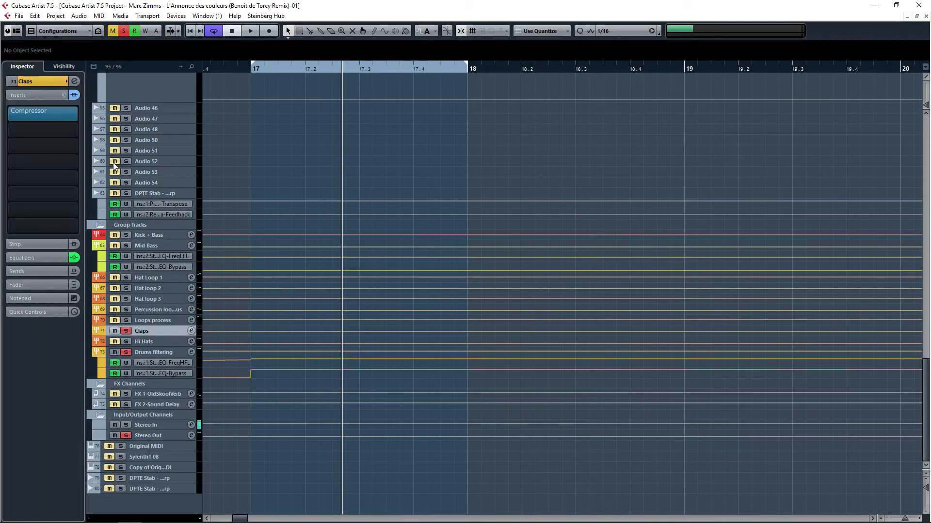
{"action": "left_click", "coordinate": [42, 111]}
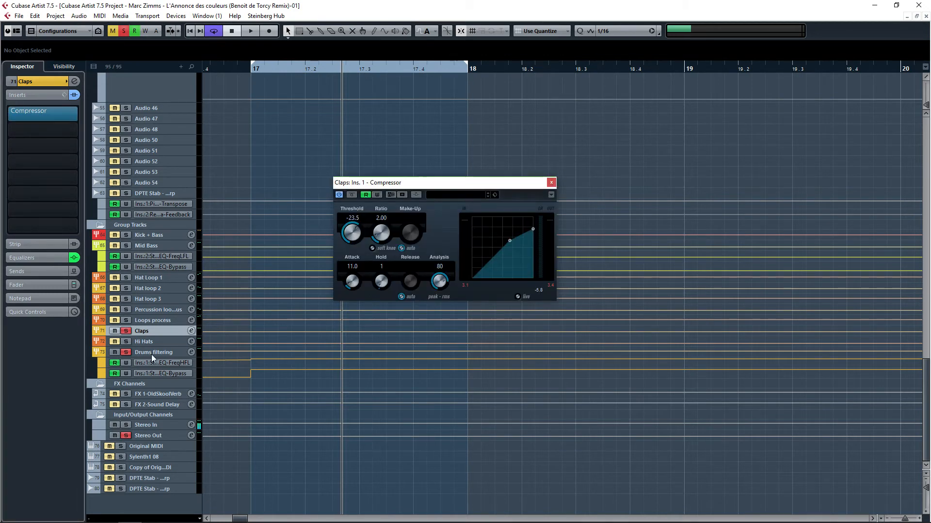
{"action": "key", "text": "space"}
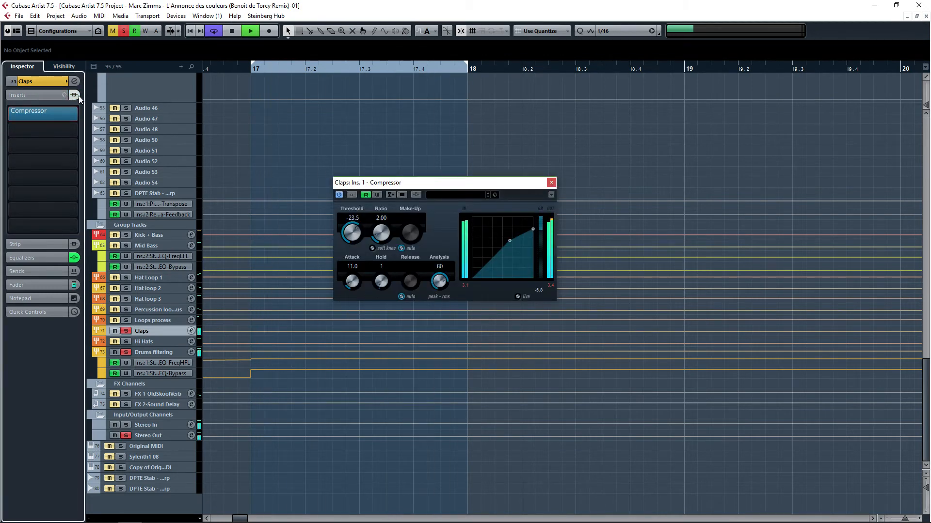
{"action": "left_click", "coordinate": [79, 95]}
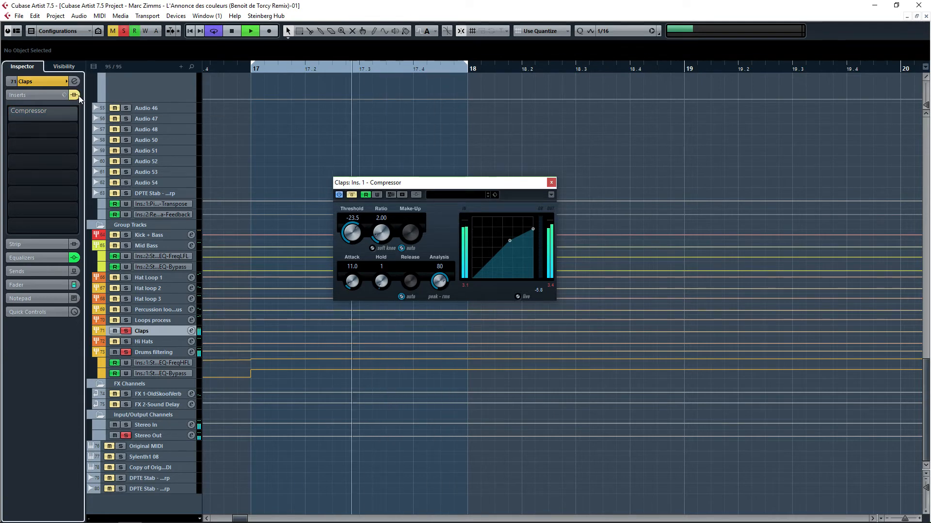
{"action": "left_click", "coordinate": [78, 95]}
{"action": "key", "text": "space"}
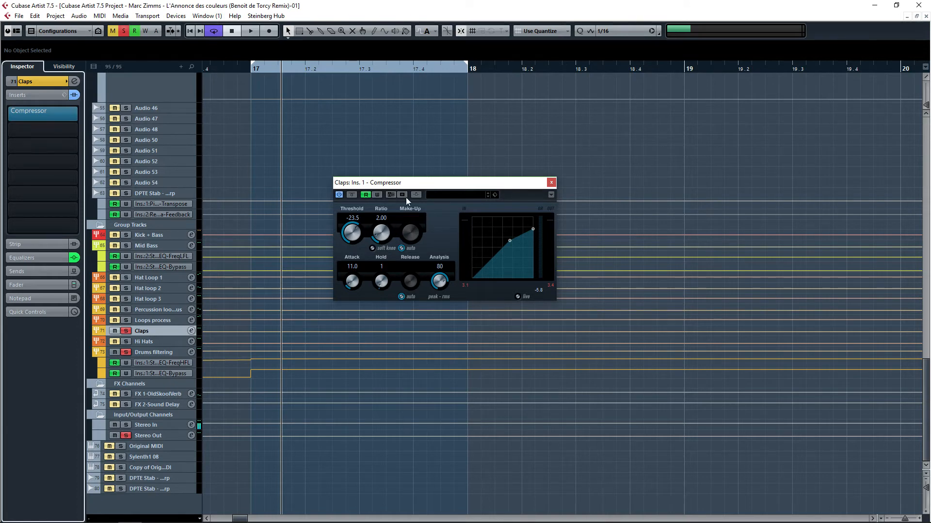
{"action": "left_click", "coordinate": [551, 183]}
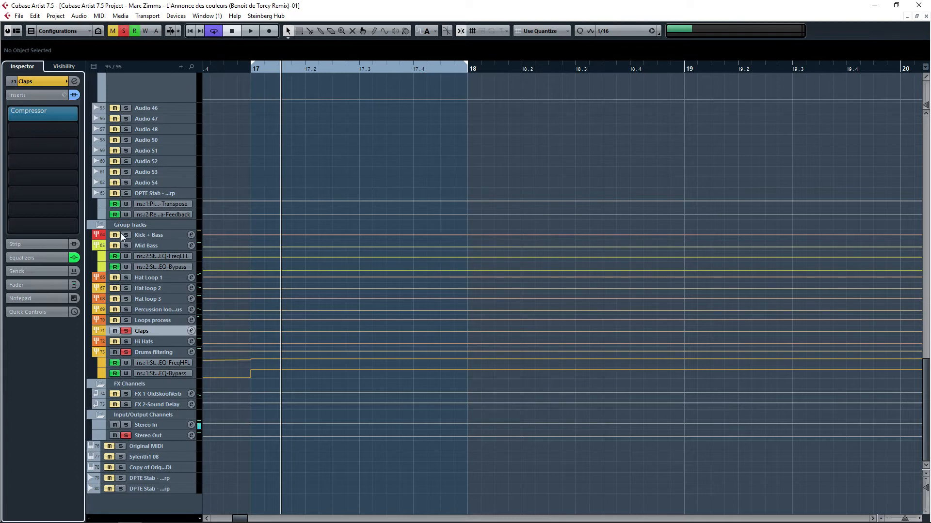
Step: Inspect the Claps group channel's equalizer settings in its channel settings window
{"action": "left_click", "coordinate": [48, 258]}
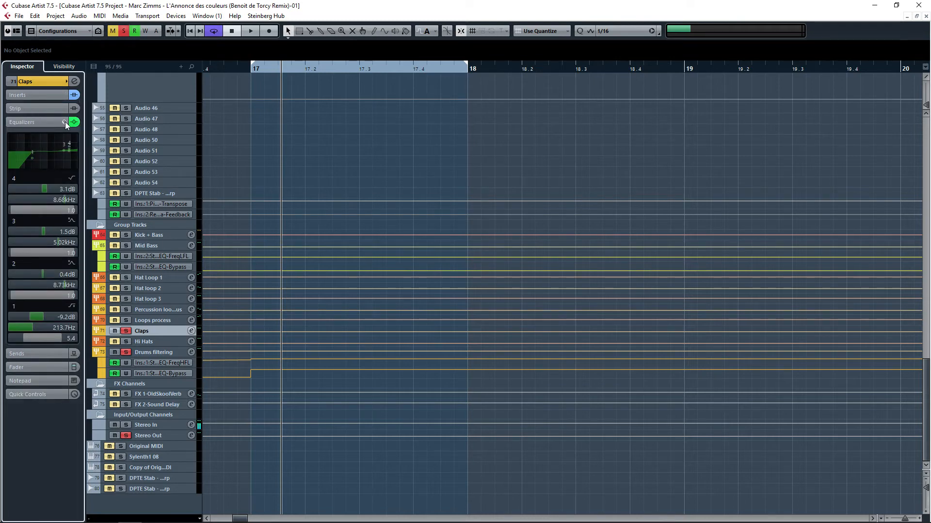
{"action": "left_click", "coordinate": [75, 82]}
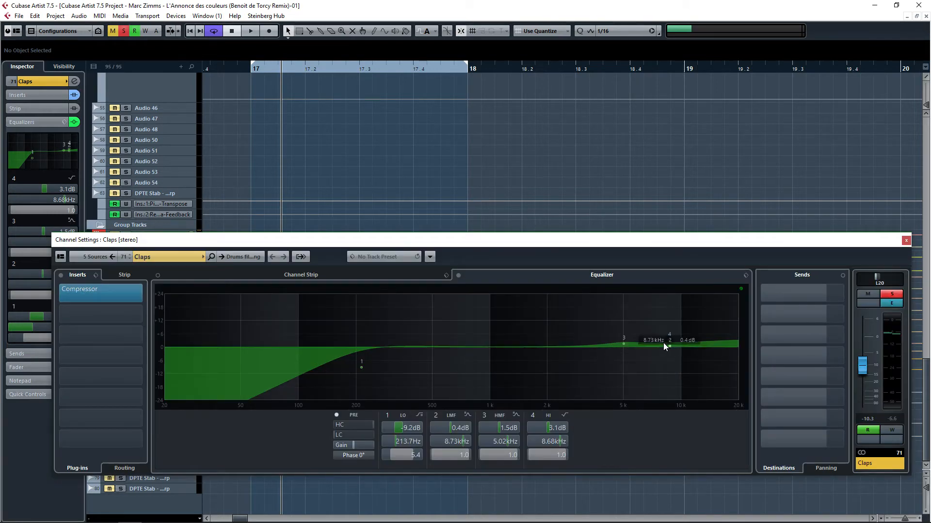
{"action": "left_click", "coordinate": [906, 240]}
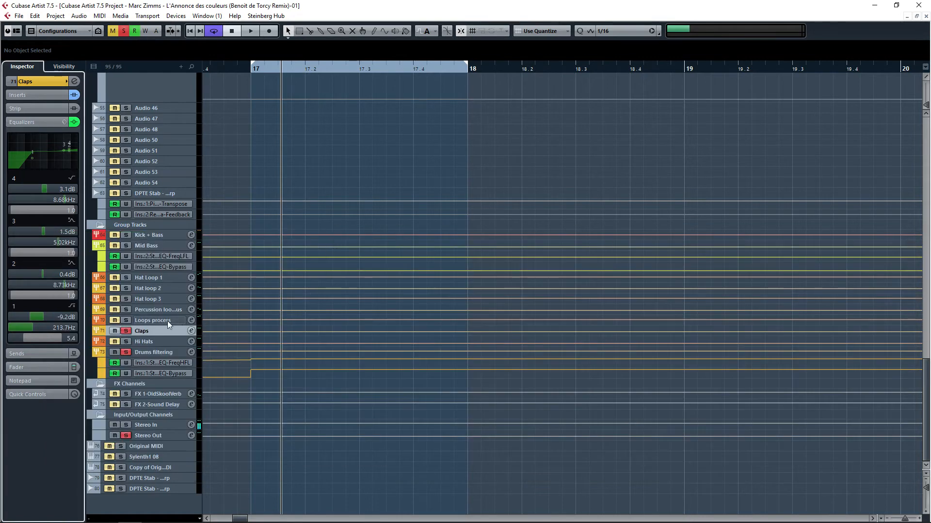
Step: Select the Hi Hats folder, solo Hi hat 1 and start loop playback
{"action": "left_click", "coordinate": [143, 353]}
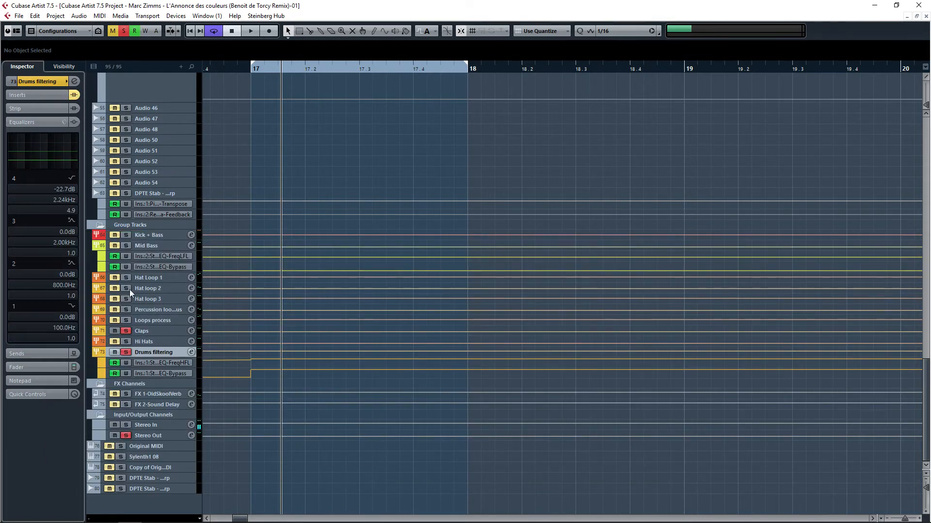
{"action": "left_click", "coordinate": [141, 331]}
{"action": "scroll", "coordinate": [214, 281], "scroll_direction": "up", "scroll_amount": 10}
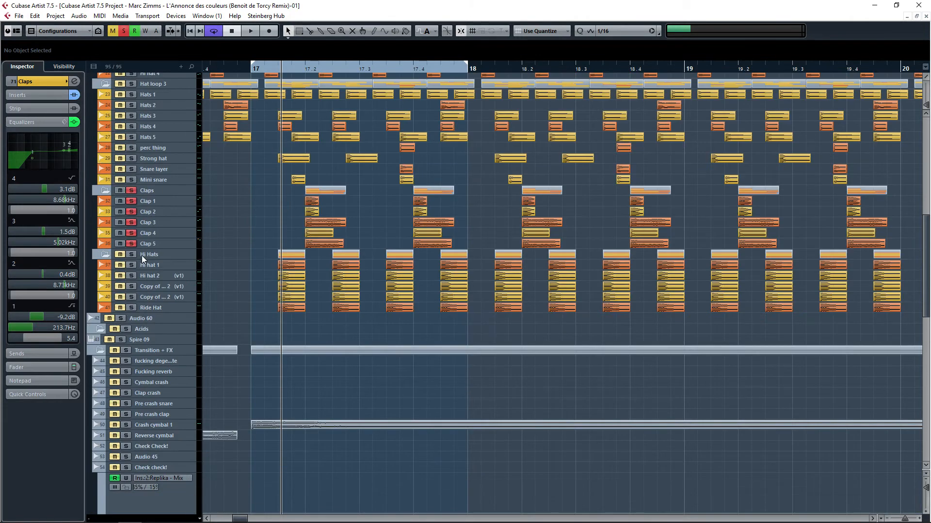
{"action": "left_click", "coordinate": [142, 255]}
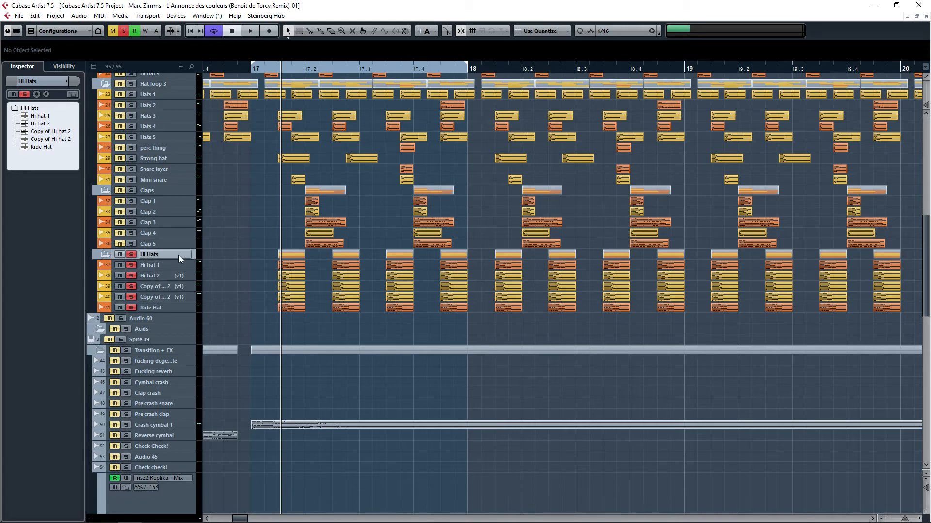
{"action": "left_click", "coordinate": [132, 265], "text": "ctrl"}
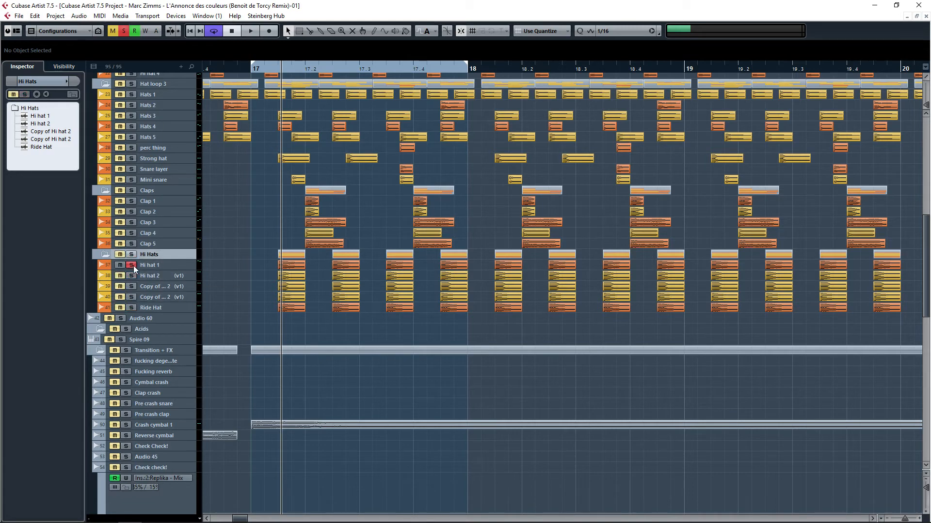
{"action": "key", "text": "space"}
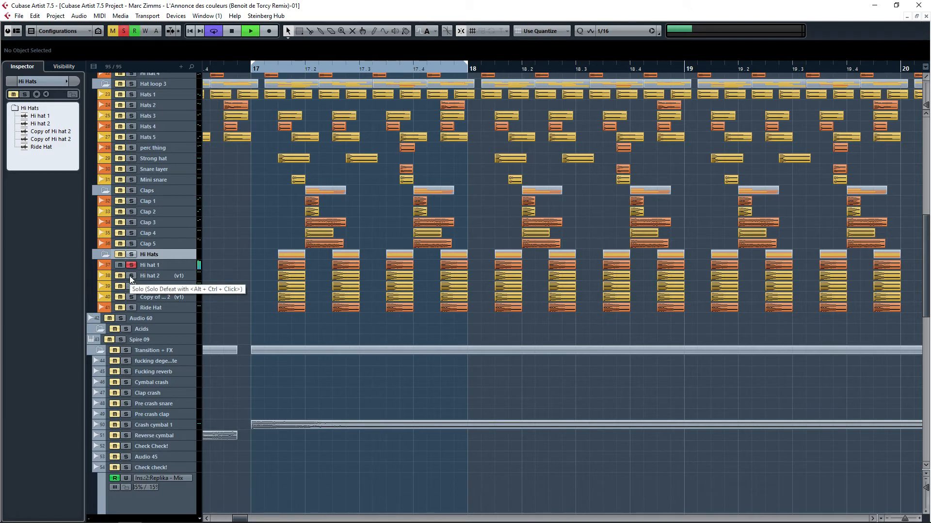
Step: Solo Hi hat 2, the Copy of Hi hat 2 track and Ride Hat in turn, select Ride Hat and stop playback
{"action": "left_click", "coordinate": [130, 276], "text": "ctrl"}
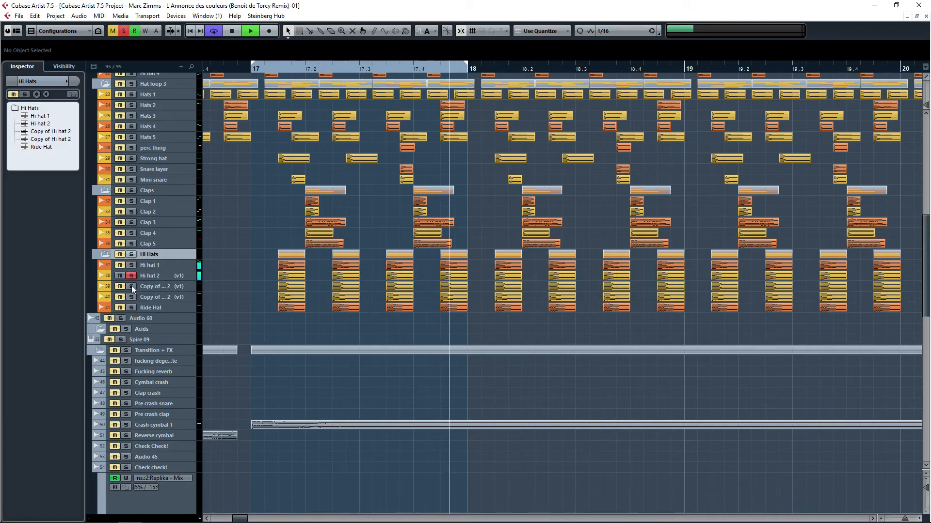
{"action": "left_click", "coordinate": [132, 286], "text": "ctrl"}
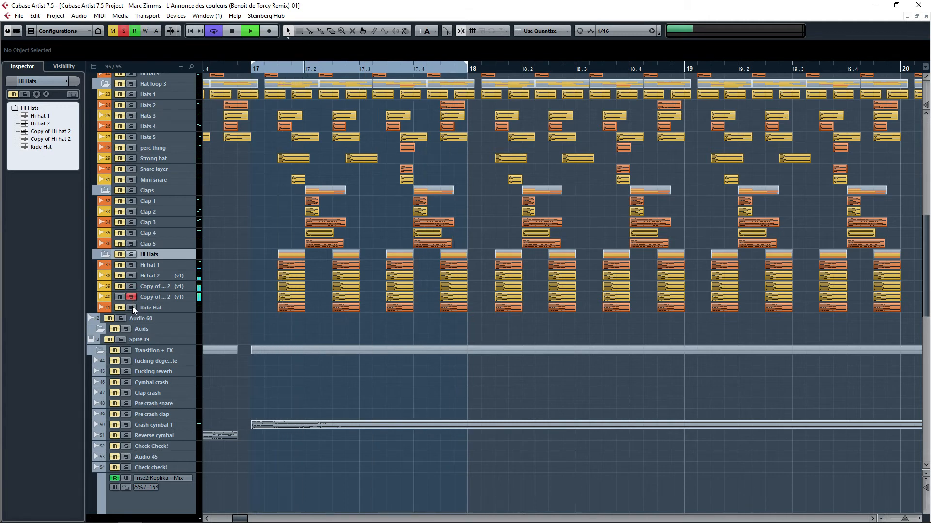
{"action": "left_click", "coordinate": [132, 308], "text": "ctrl"}
{"action": "left_click", "coordinate": [151, 310]}
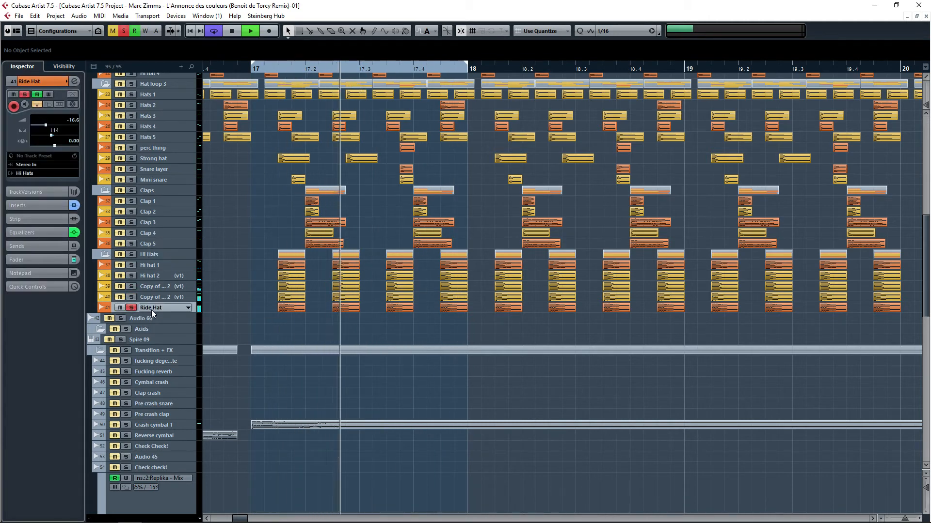
{"action": "key", "text": "space"}
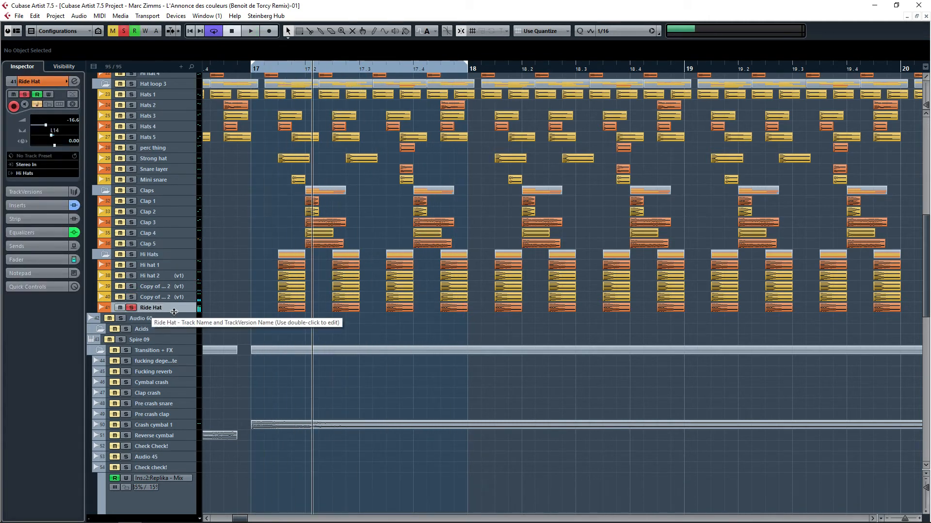
Step: Select the Ride Hat event, zoom in on it and enlarge the Ride Hat track's height
{"action": "left_click_drag", "start_coordinate": [263, 310], "coordinate": [463, 310]}
{"action": "scroll", "coordinate": [420, 309], "scroll_direction": "up", "scroll_amount": 3}
{"action": "scroll", "coordinate": [419, 310], "scroll_direction": "down", "scroll_amount": 1}
{"action": "scroll", "coordinate": [336, 311], "scroll_direction": "left", "scroll_amount": 3}
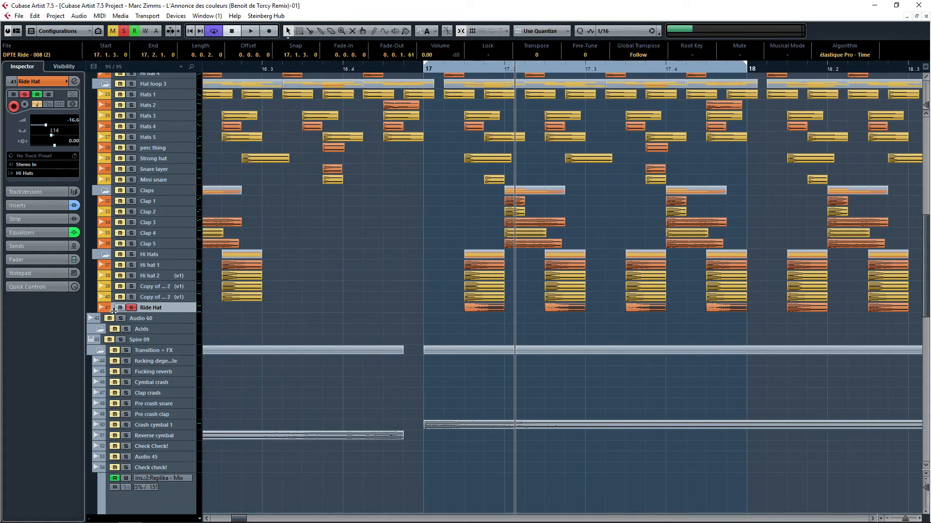
{"action": "scroll", "coordinate": [502, 300], "scroll_direction": "right", "scroll_amount": 1}
{"action": "left_click", "coordinate": [190, 314]}
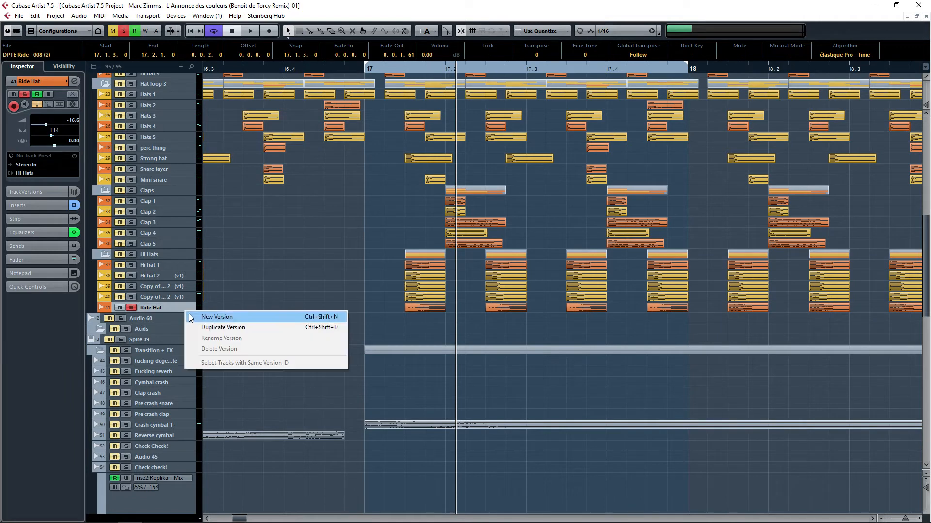
{"action": "left_click", "coordinate": [168, 314]}
{"action": "left_click_drag", "start_coordinate": [159, 313], "coordinate": [161, 400]}
{"action": "left_click", "coordinate": [348, 356]}
Step: Examine the fade-out on the first Ride Hat event, zoom out and briefly play the loop
{"action": "scroll", "coordinate": [425, 367], "scroll_direction": "up", "scroll_amount": 5}
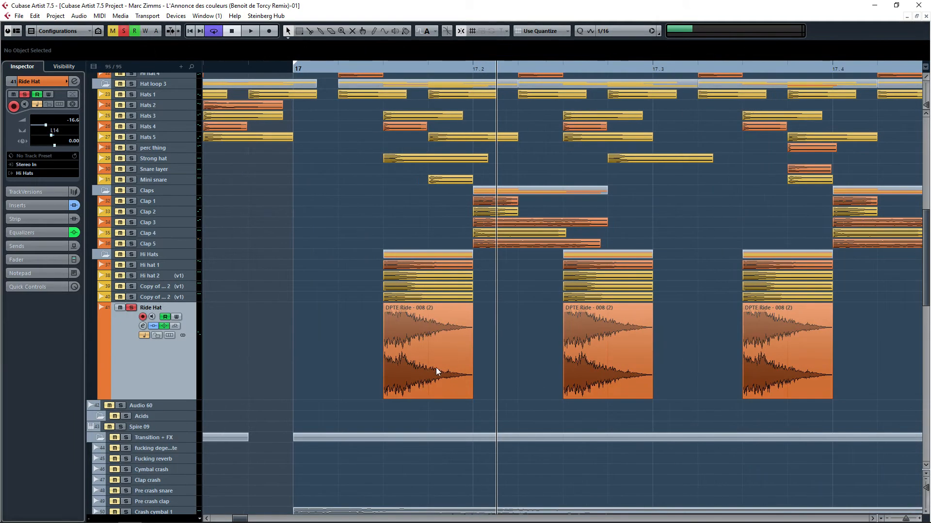
{"action": "left_click", "coordinate": [482, 397]}
{"action": "mouse_move", "coordinate": [480, 399]}
{"action": "left_mouse_down"}
{"action": "mouse_move", "coordinate": [810, 398]}
{"action": "mouse_move", "coordinate": [484, 392]}
{"action": "left_mouse_up"}
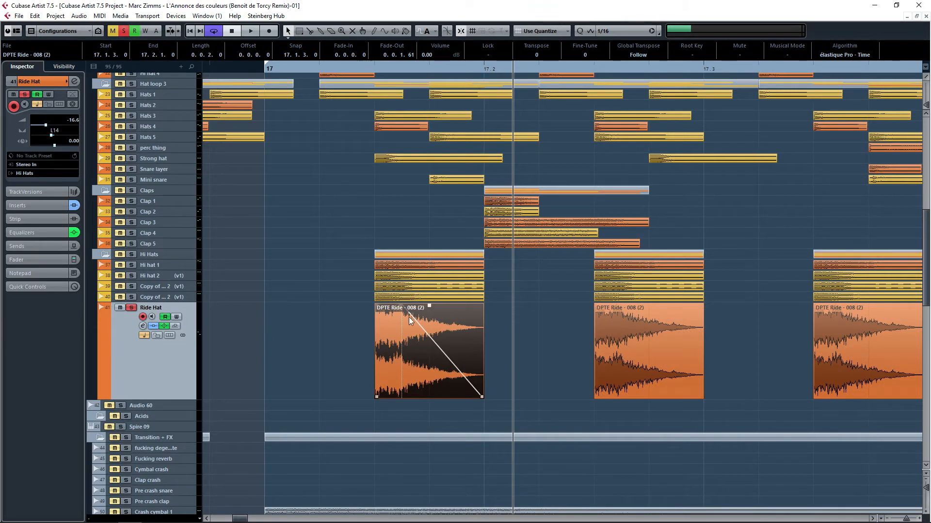
{"action": "key", "text": "g"}
{"action": "left_click_drag", "start_coordinate": [534, 319], "coordinate": [478, 308]}
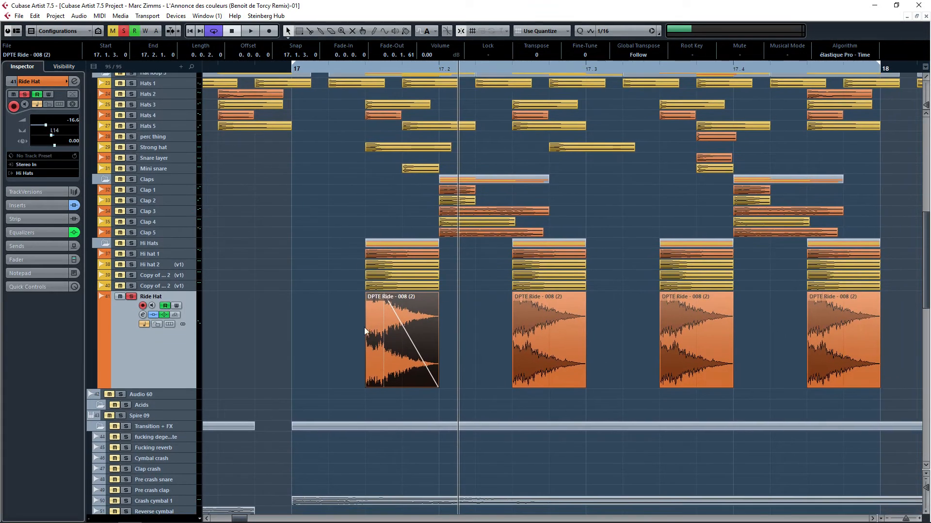
{"action": "key", "text": "space"}
{"action": "key", "text": "space"}
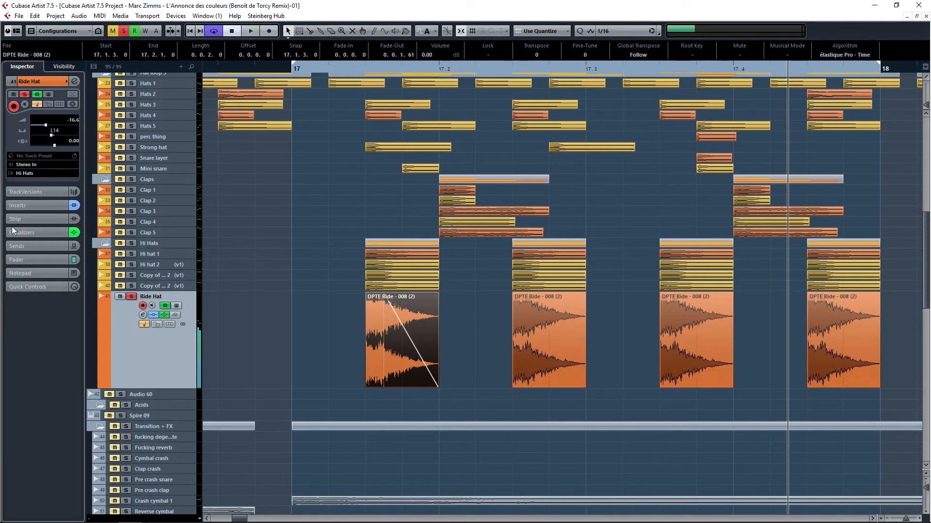
Step: Open the Ride Hat channel settings and compare equalizer band 2 bypassed and active during playback, then close it
{"action": "left_click", "coordinate": [14, 233]}
{"action": "left_click", "coordinate": [74, 82]}
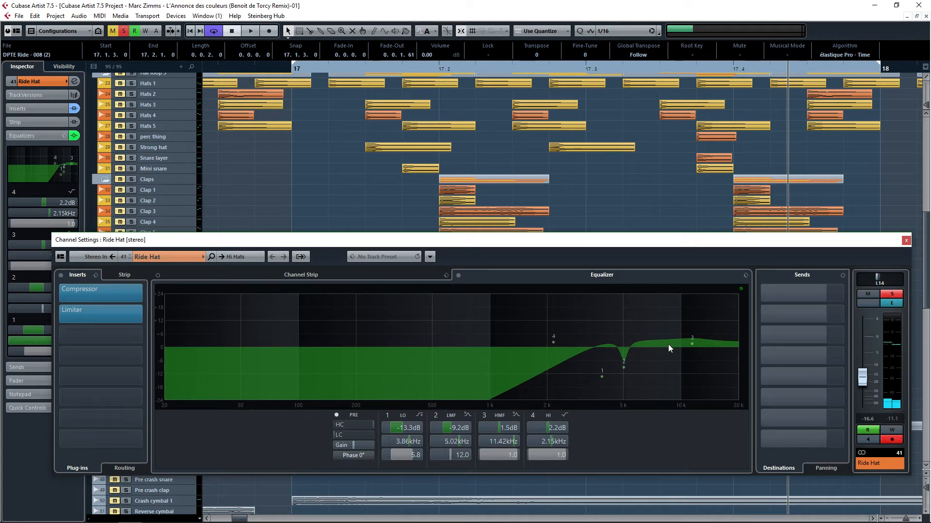
{"action": "key", "text": "space"}
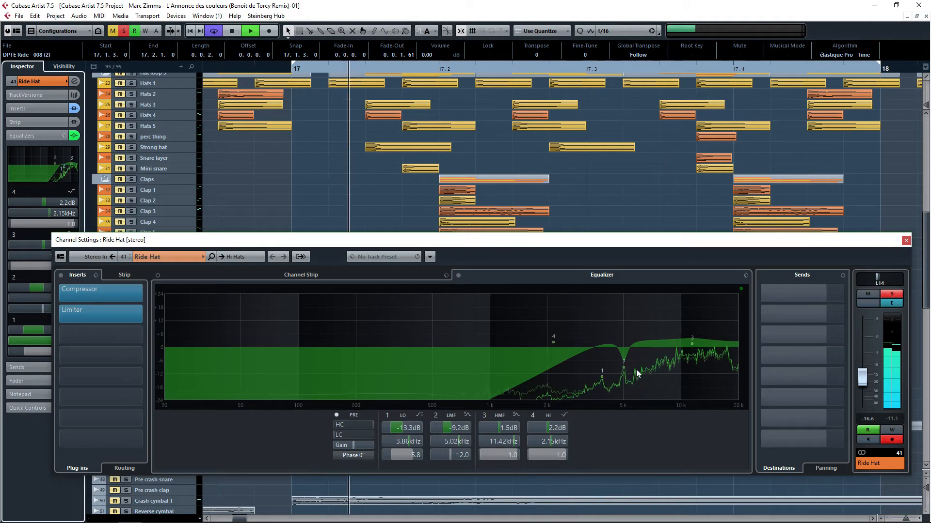
{"action": "mouse_move", "coordinate": [624, 368]}
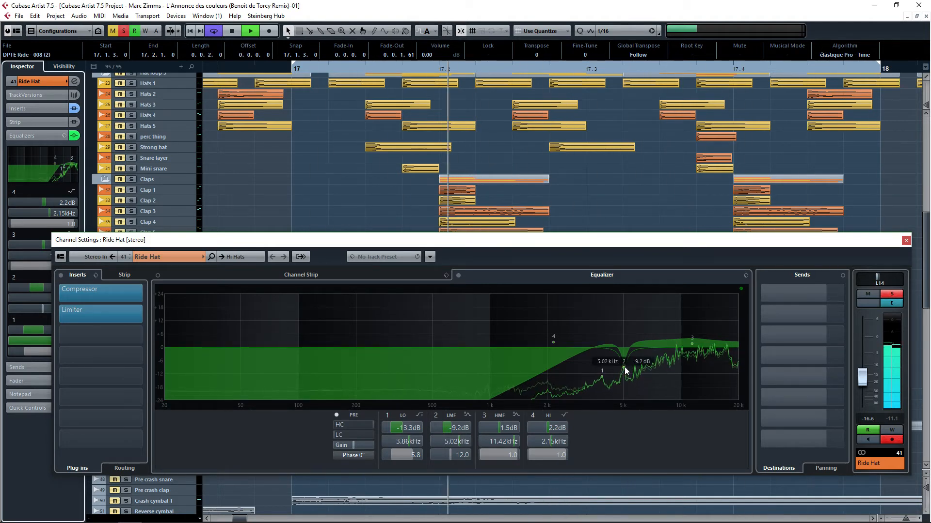
{"action": "left_click", "coordinate": [431, 415]}
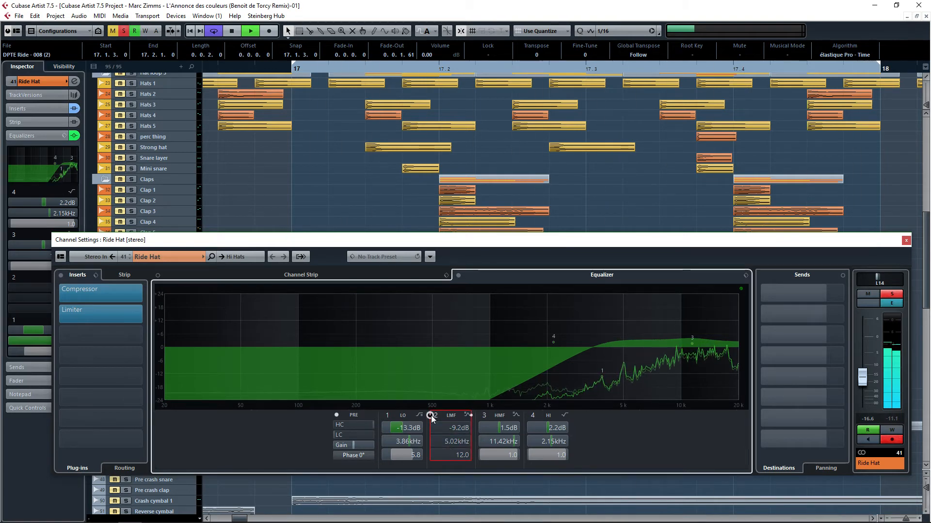
{"action": "left_click", "coordinate": [430, 415]}
{"action": "key", "text": "space"}
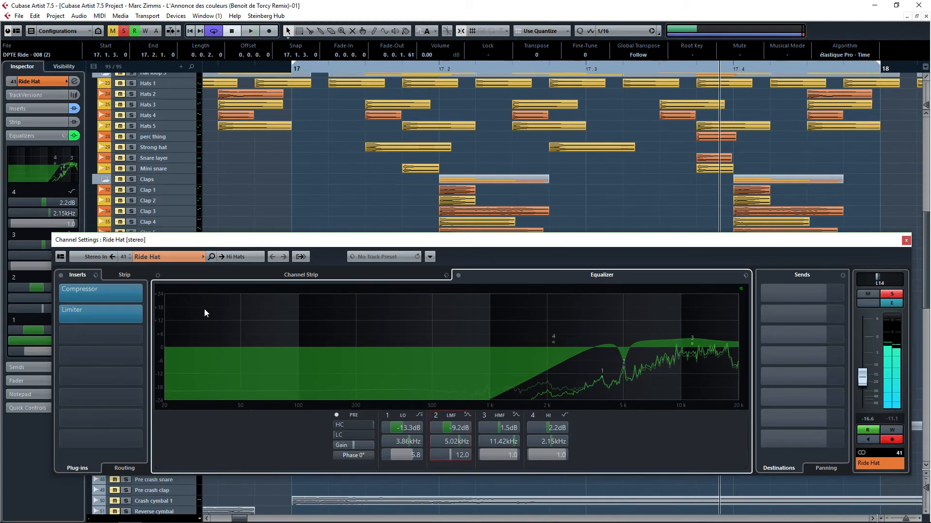
{"action": "left_click", "coordinate": [906, 240]}
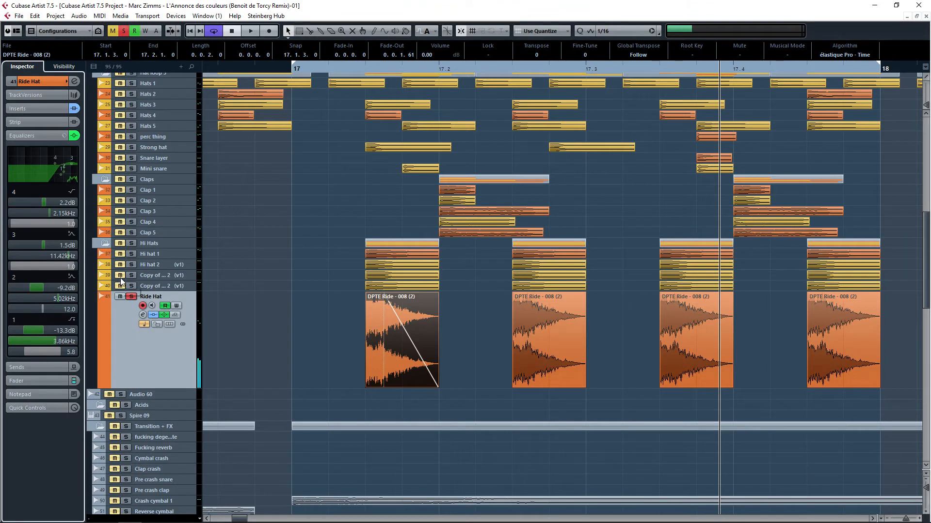
Step: Solo the Hi Hats folder and start loop playback
{"action": "left_click", "coordinate": [132, 243]}
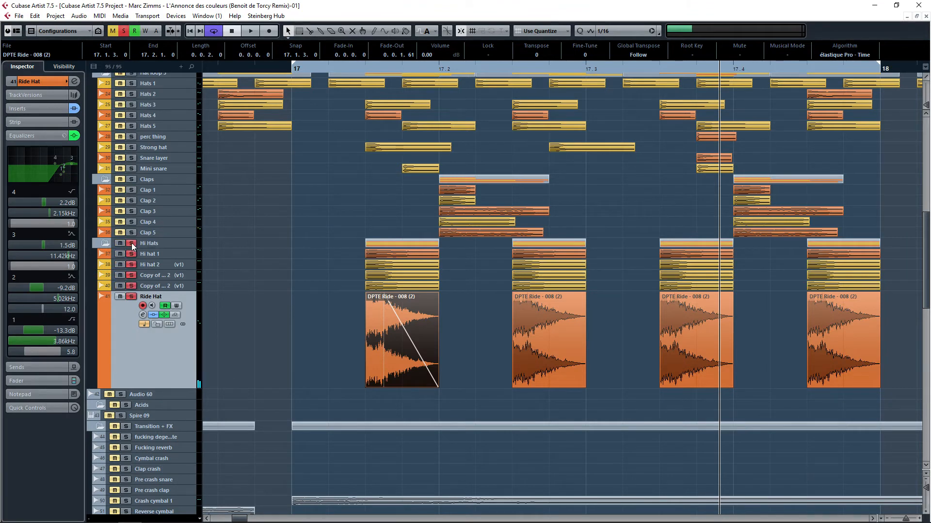
{"action": "key", "text": "space"}
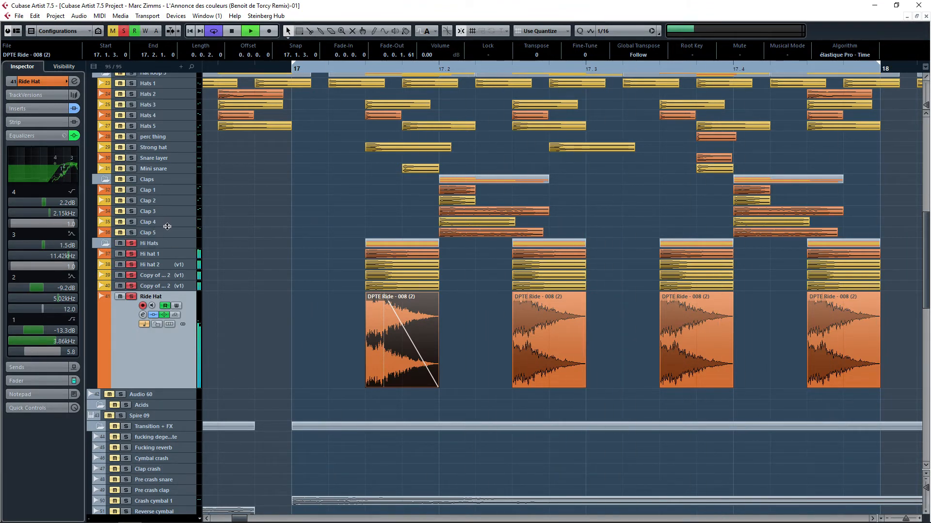
Step: Stop playback, select the Hi Hats group track and expand its insert effects in the inspector
{"action": "left_click", "coordinate": [248, 273]}
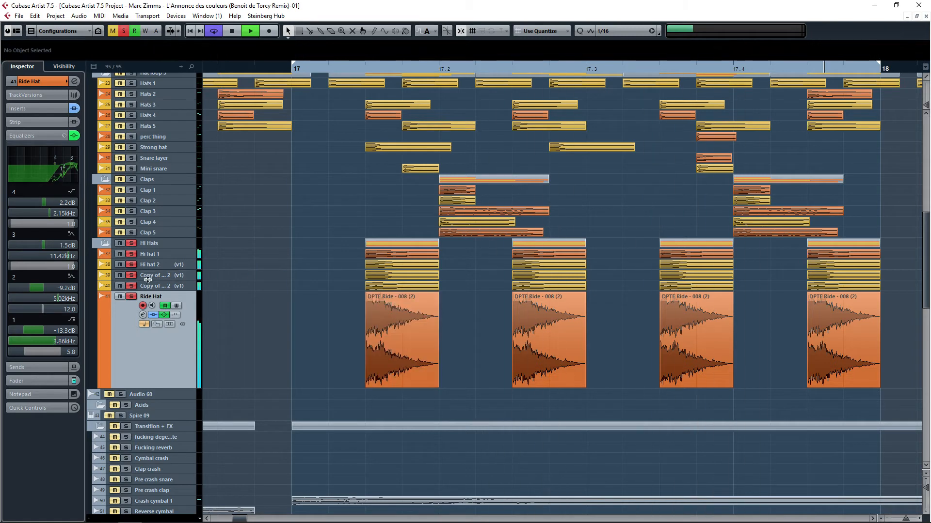
{"action": "left_click", "coordinate": [155, 265]}
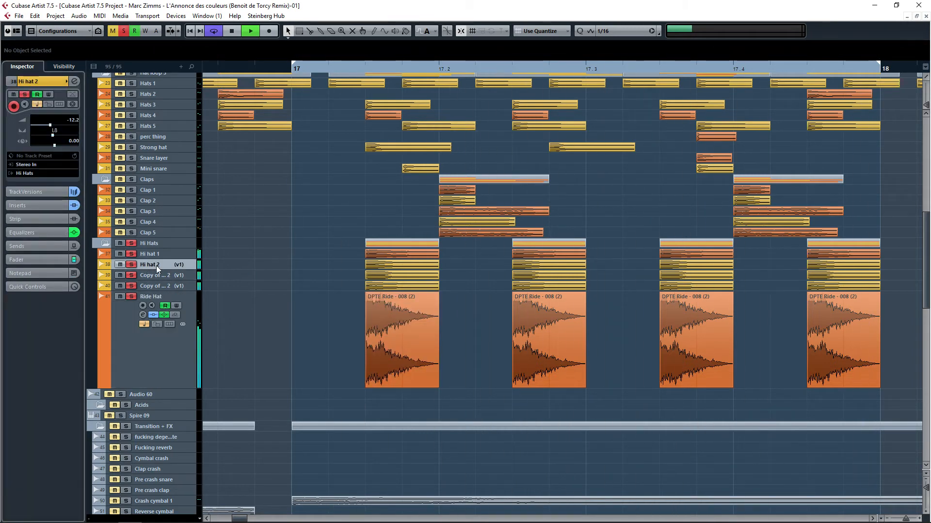
{"action": "left_click", "coordinate": [160, 285]}
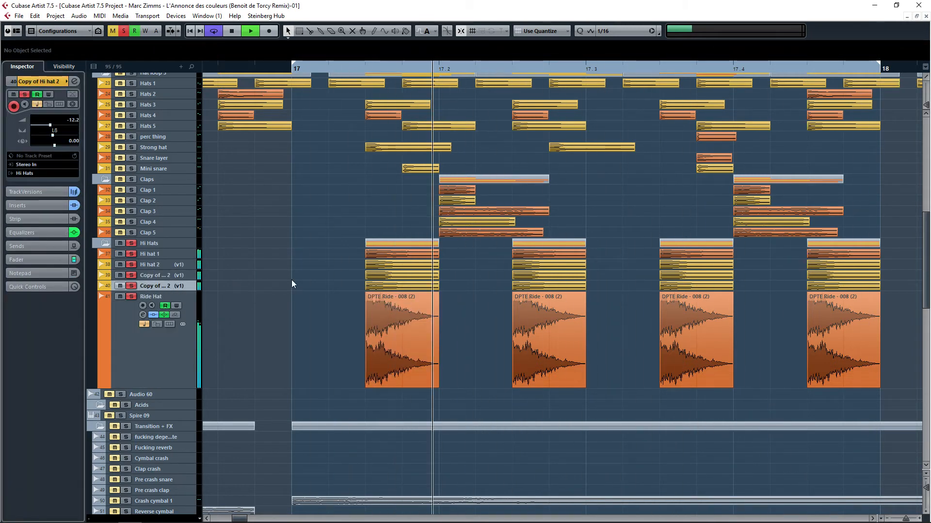
{"action": "scroll", "coordinate": [286, 282], "scroll_direction": "down", "scroll_amount": 10}
{"action": "left_click", "coordinate": [150, 342]}
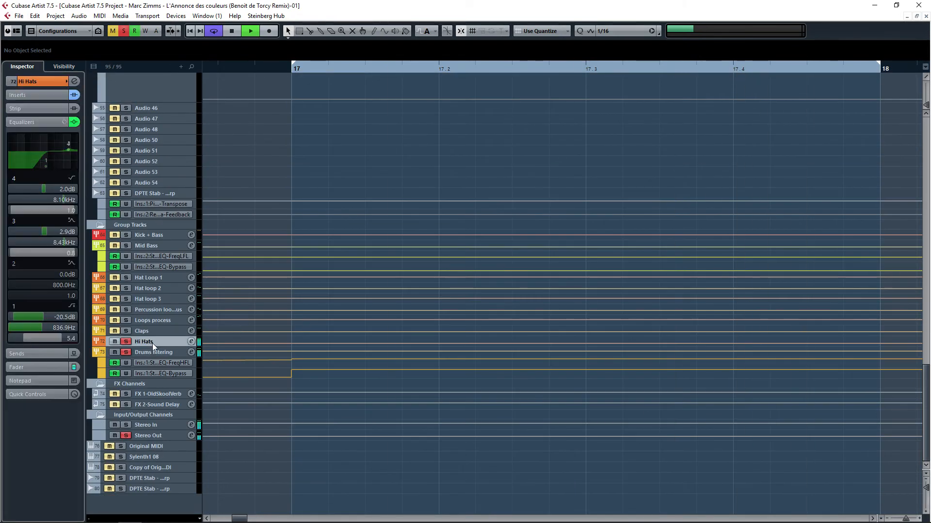
{"action": "left_click", "coordinate": [30, 85]}
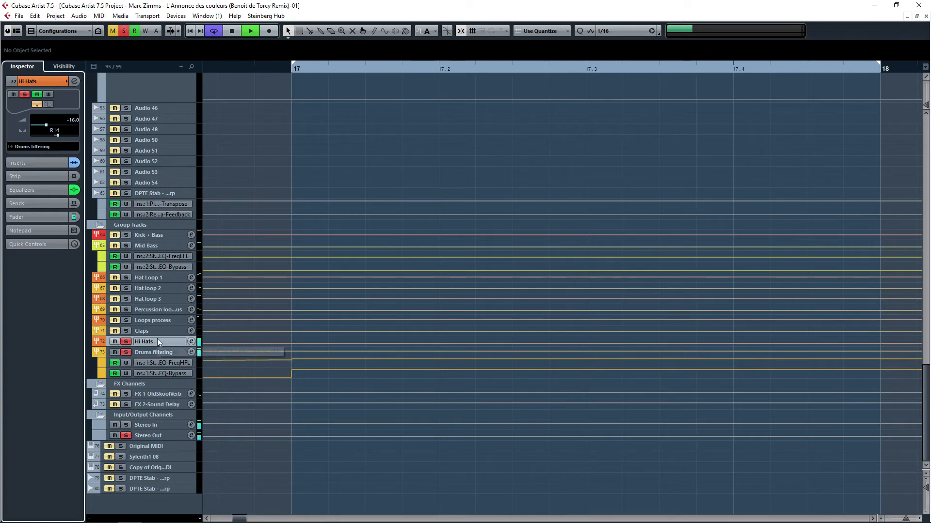
{"action": "key", "text": "space"}
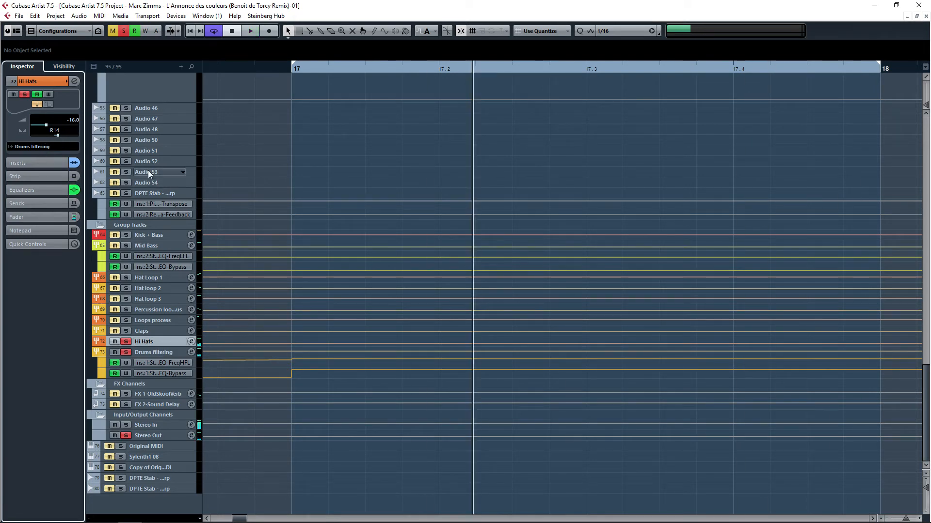
{"action": "left_click", "coordinate": [47, 163]}
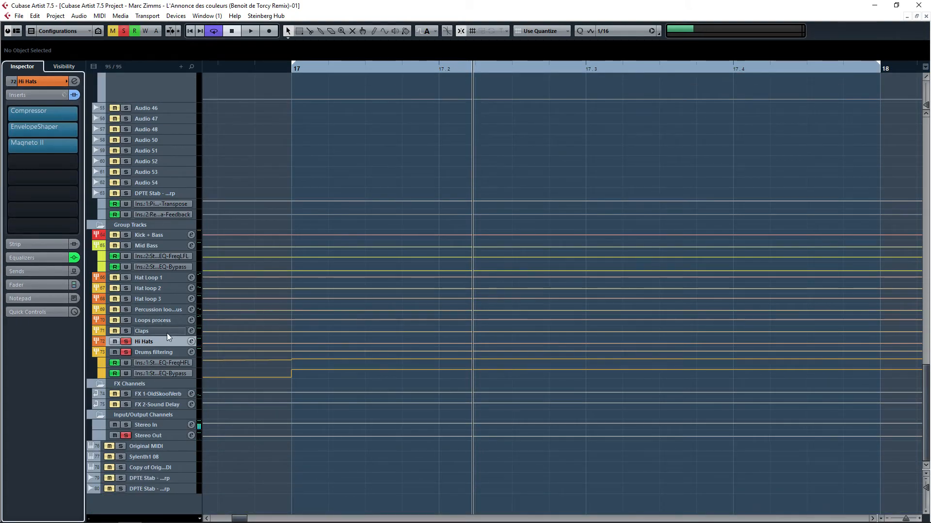
Step: Toggle the Hi Hats group's inserts off and back on during playback, reviewing its equalizer in the channel settings window
{"action": "scroll", "coordinate": [283, 185], "scroll_direction": "up", "scroll_amount": 9}
{"action": "scroll", "coordinate": [433, 159], "scroll_direction": "up", "scroll_amount": 3}
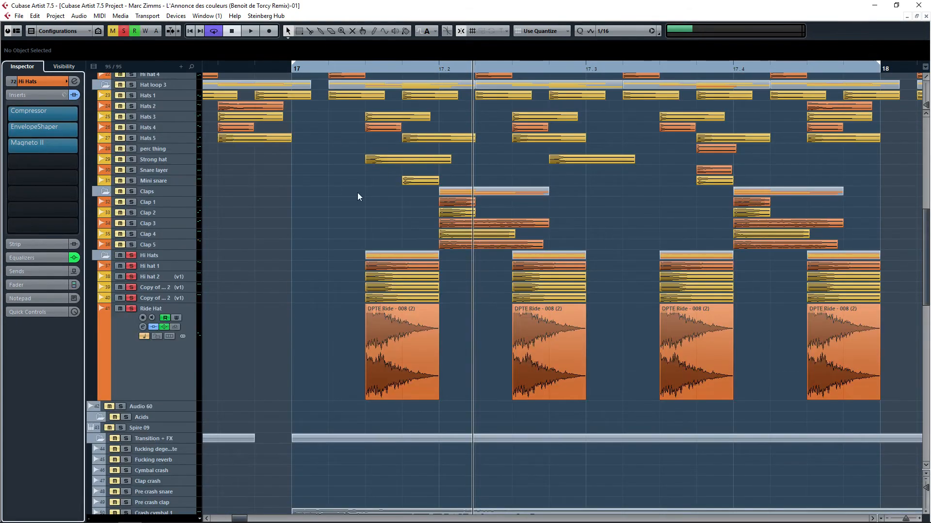
{"action": "scroll", "coordinate": [388, 196], "scroll_direction": "down", "scroll_amount": 10}
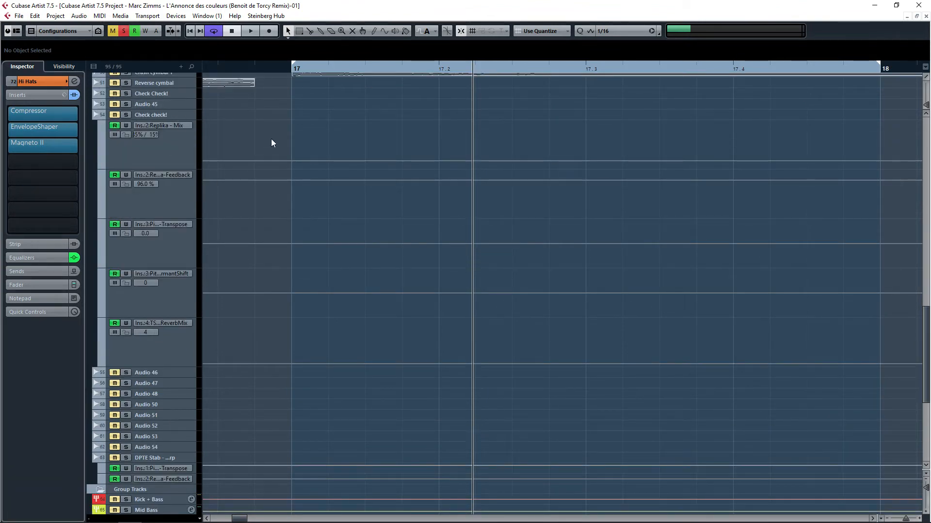
{"action": "scroll", "coordinate": [219, 151], "scroll_direction": "down", "scroll_amount": 10}
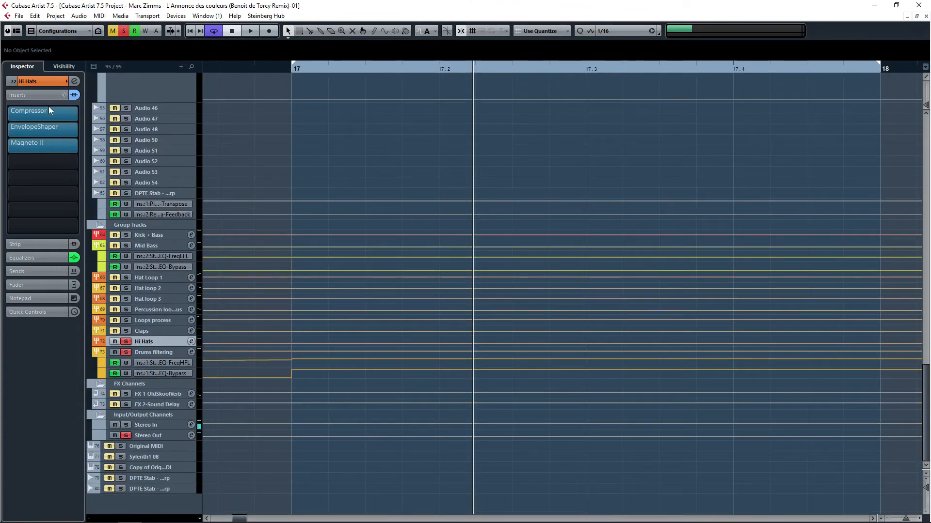
{"action": "left_click", "coordinate": [74, 95]}
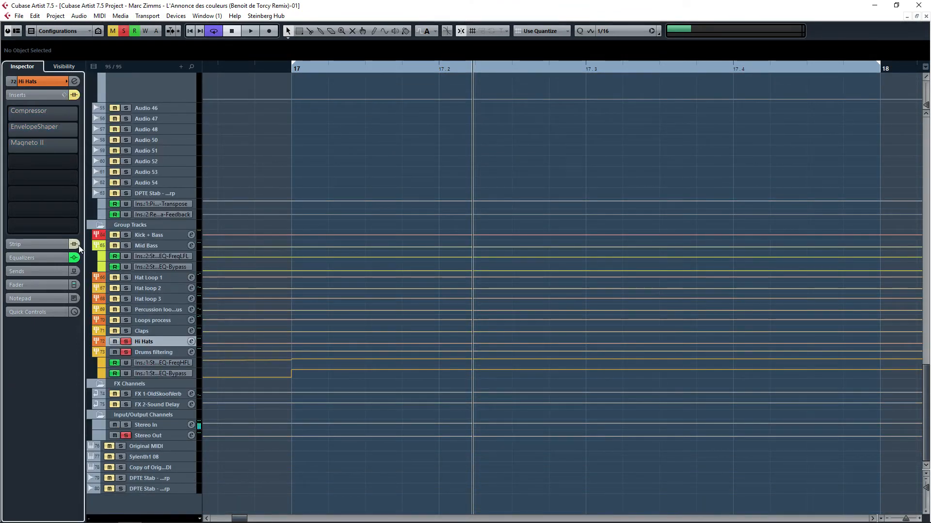
{"action": "left_click", "coordinate": [68, 257]}
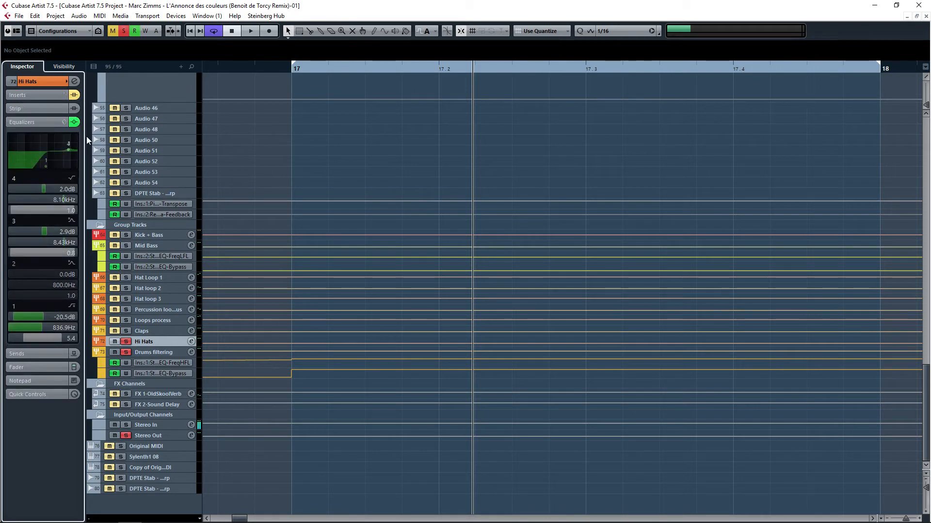
{"action": "left_click", "coordinate": [75, 82]}
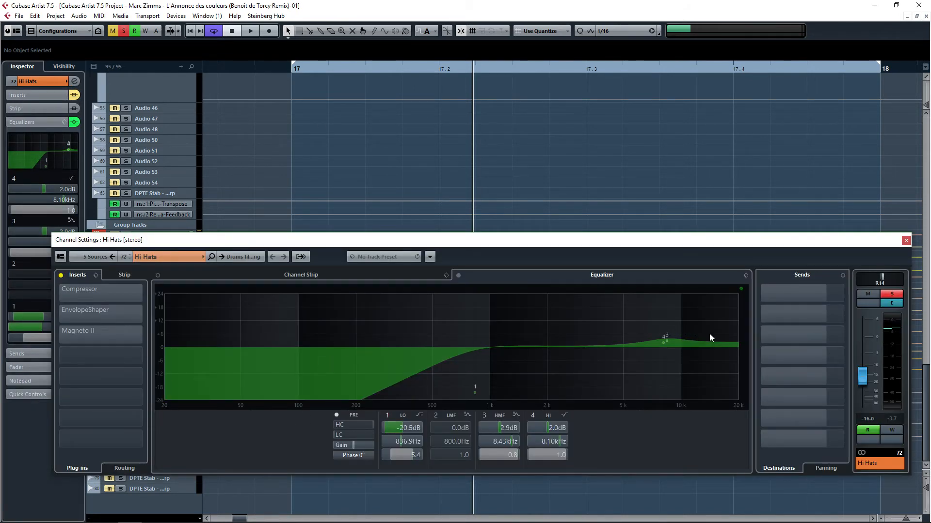
{"action": "left_click", "coordinate": [905, 241]}
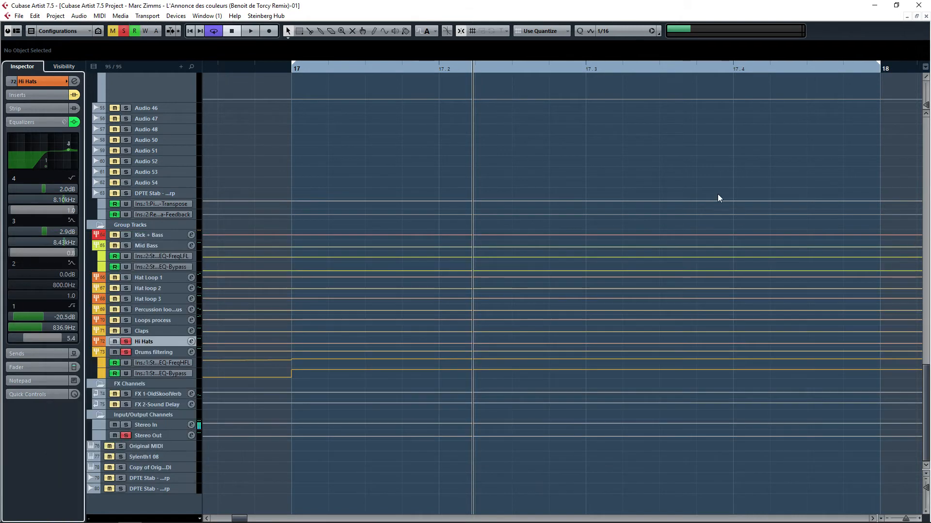
{"action": "left_click", "coordinate": [37, 96]}
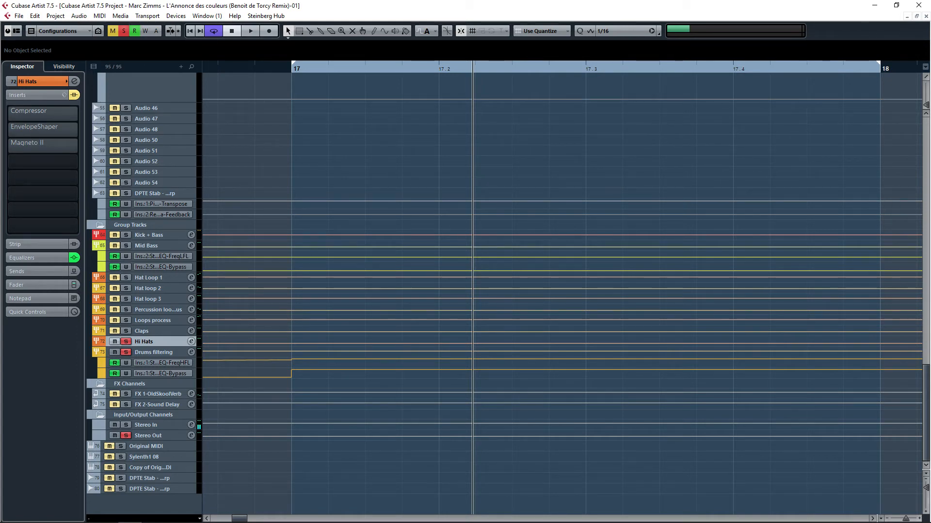
{"action": "key", "text": "space"}
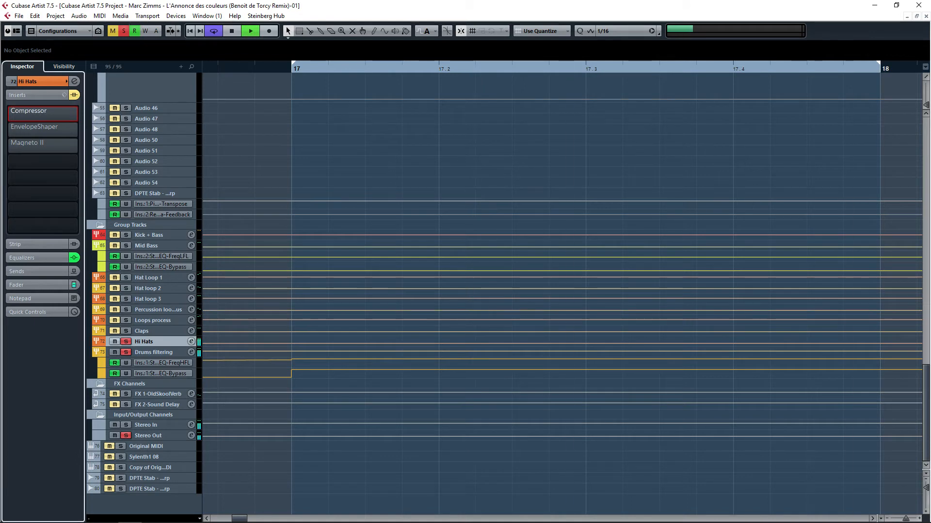
{"action": "left_click", "coordinate": [74, 95]}
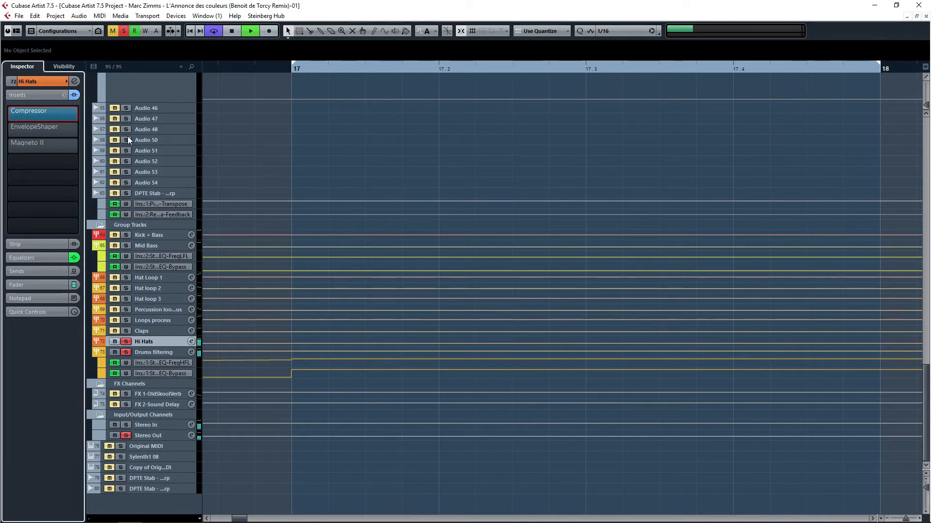
Step: Compare the Hi Hats inserts by bypassing individual plugins such as EnvelopeShaper and Magneto II during loop playback
{"action": "left_click", "coordinate": [22, 134]}
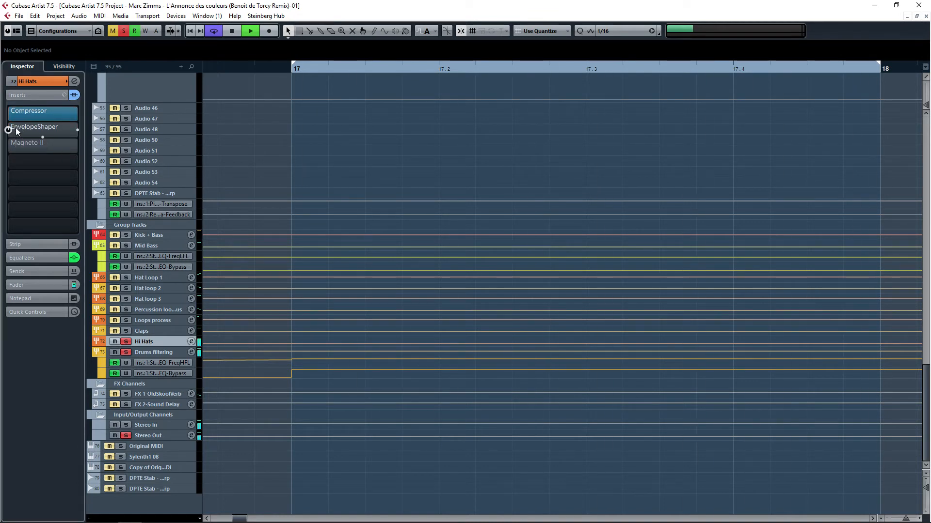
{"action": "left_click", "coordinate": [19, 118]}
{"action": "key", "text": "space"}
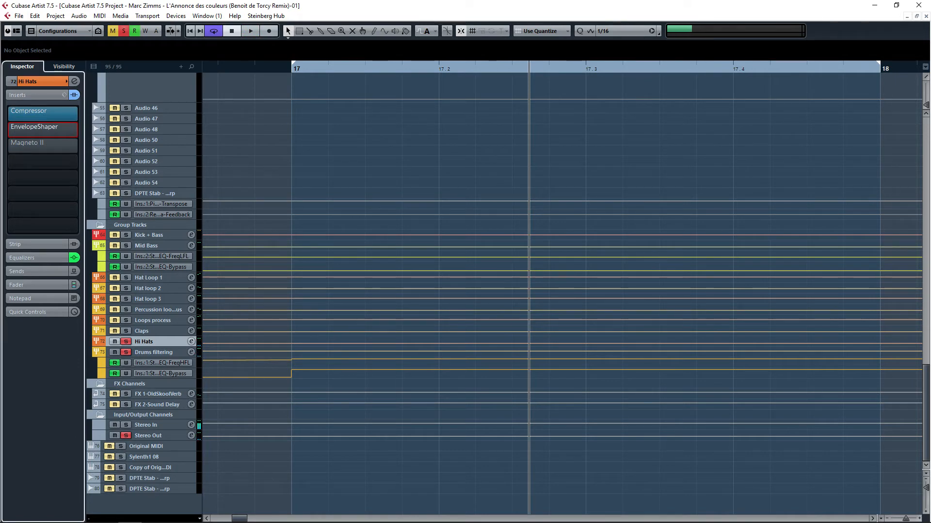
{"action": "key", "text": "space"}
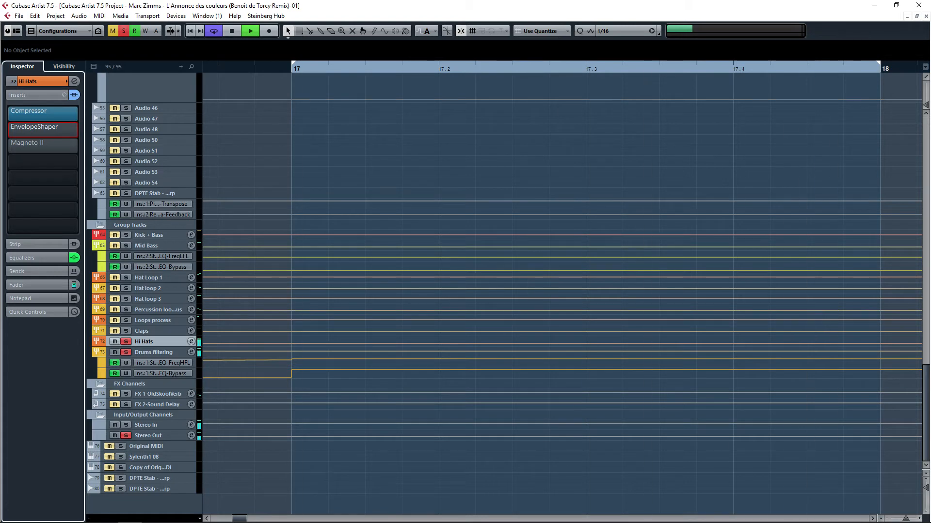
{"action": "left_click", "coordinate": [13, 130]}
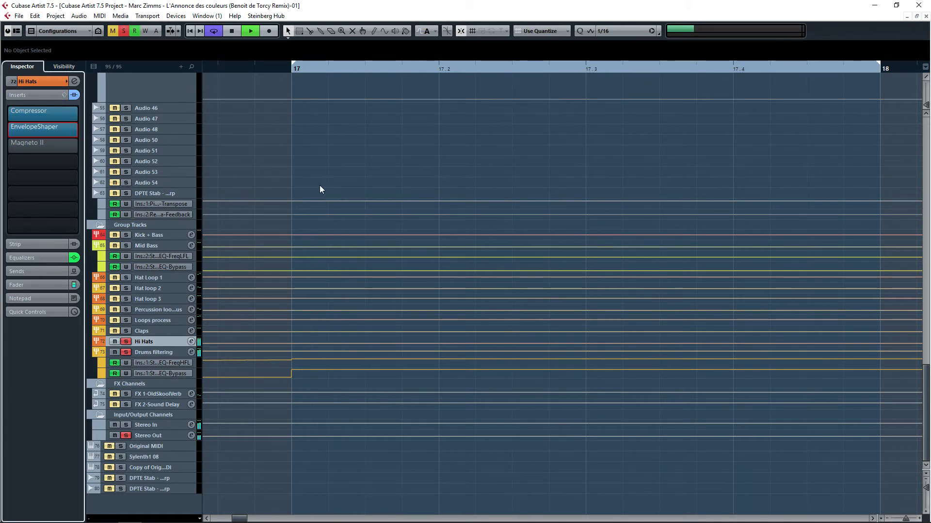
{"action": "key", "text": "space"}
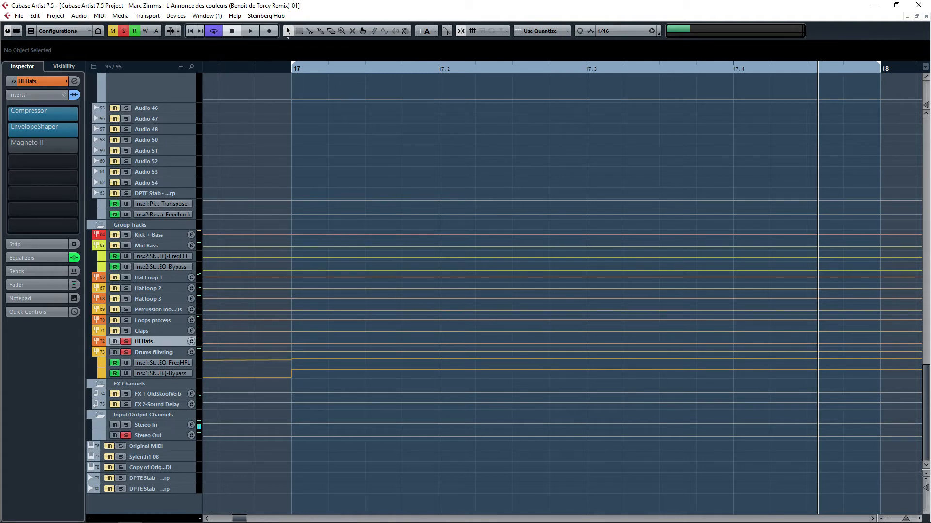
{"action": "key", "text": "space"}
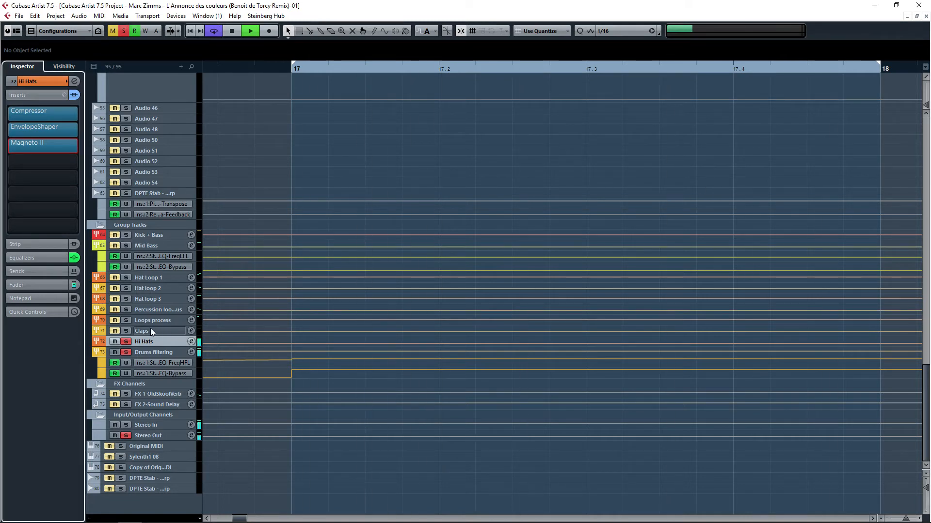
Step: Solo the Claps and Loops process groups together with the Kick track, zoom out over the arrangement and stop playback
{"action": "left_click", "coordinate": [125, 330]}
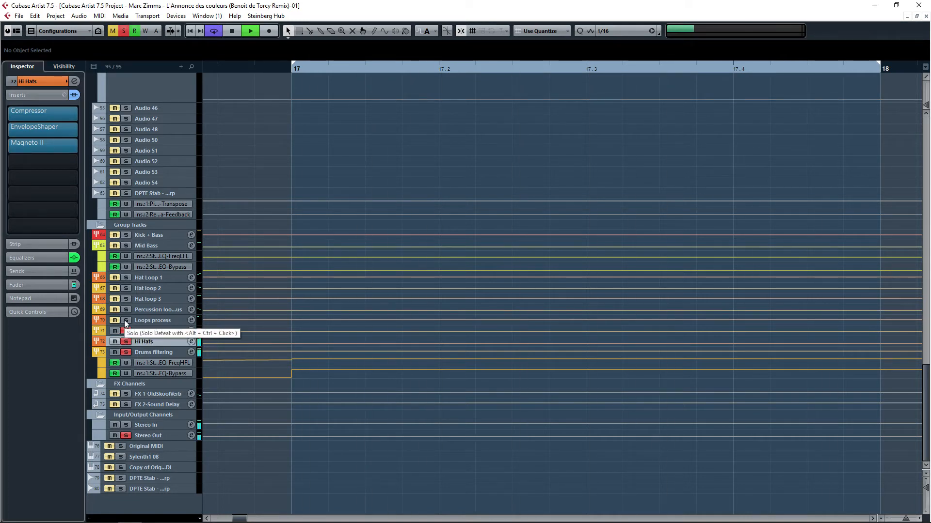
{"action": "left_click", "coordinate": [125, 320]}
{"action": "scroll", "coordinate": [180, 188], "scroll_direction": "up", "scroll_amount": 15}
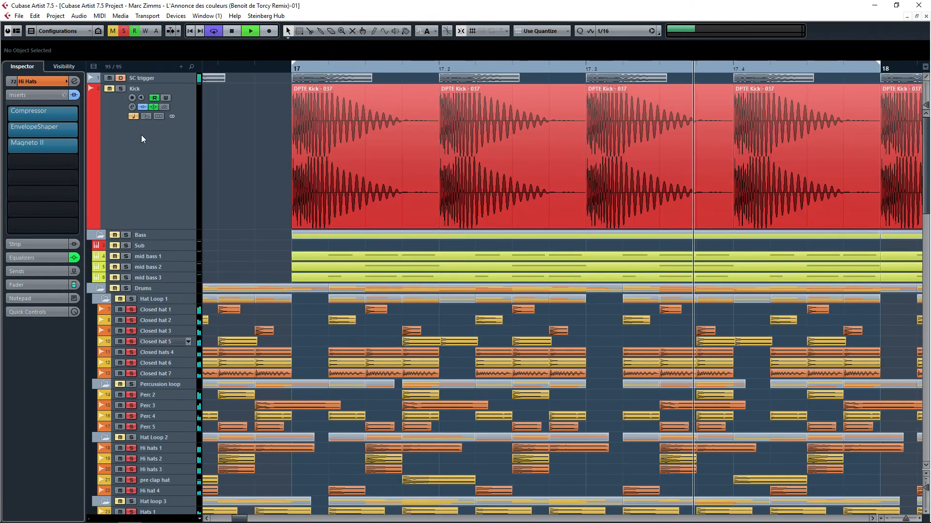
{"action": "left_click", "coordinate": [109, 91]}
{"action": "scroll", "coordinate": [313, 250], "scroll_direction": "down", "scroll_amount": 3}
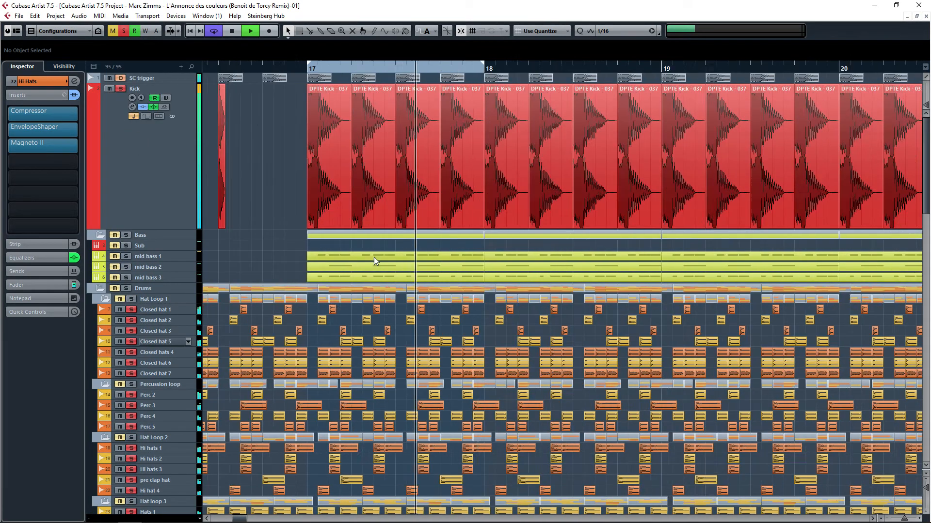
{"action": "left_click_drag", "start_coordinate": [475, 258], "coordinate": [363, 183]}
{"action": "scroll", "coordinate": [411, 214], "scroll_direction": "down", "scroll_amount": 3}
{"action": "left_click_drag", "start_coordinate": [637, 305], "coordinate": [343, 110]}
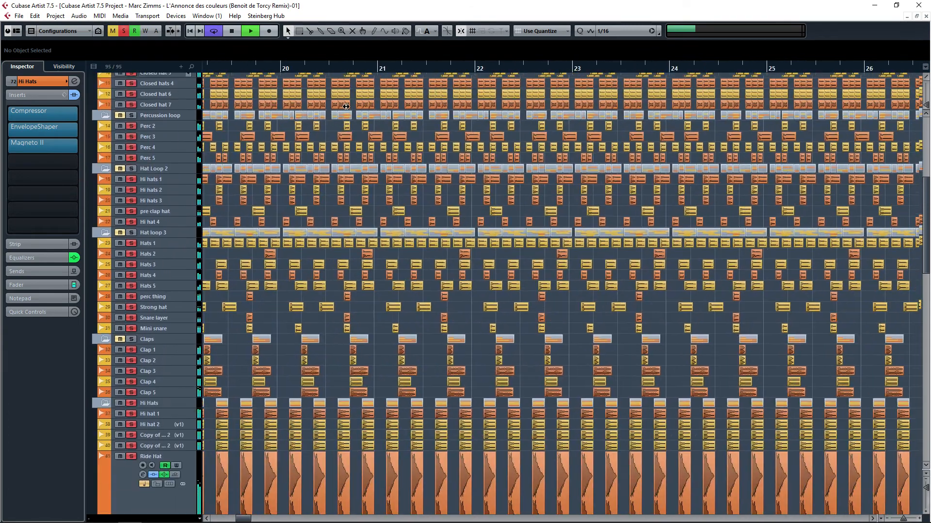
{"action": "left_click_drag", "start_coordinate": [639, 178], "coordinate": [418, 158]}
{"action": "left_click_drag", "start_coordinate": [820, 158], "coordinate": [474, 312]}
{"action": "scroll", "coordinate": [498, 281], "scroll_direction": "down", "scroll_amount": 9}
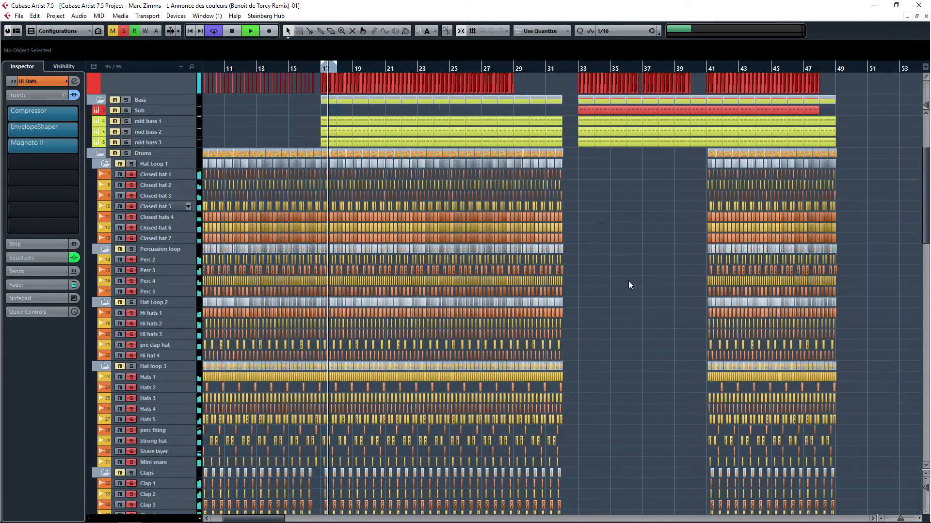
{"action": "left_click_drag", "start_coordinate": [629, 281], "coordinate": [567, 304]}
{"action": "key", "text": "space"}
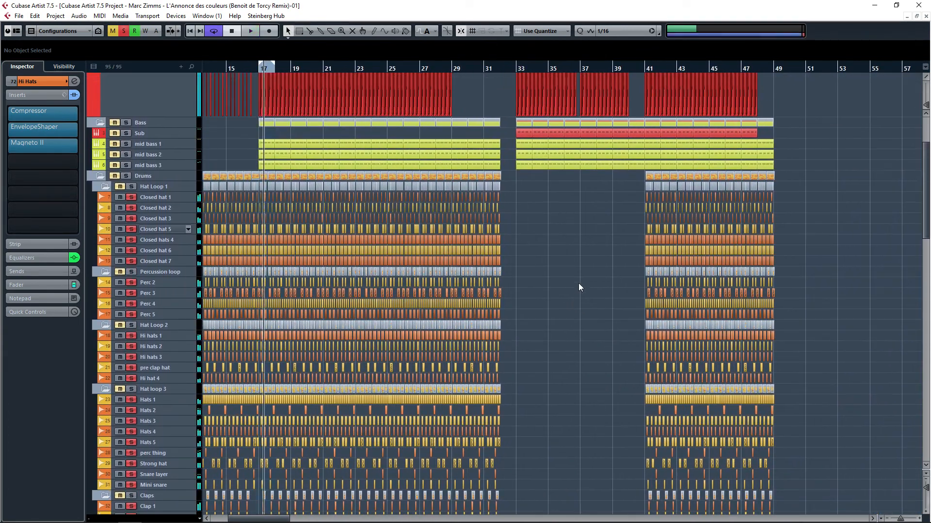
Step: Clear all solos, select the Sub event at bar 41 and set the loop locators around it
{"action": "left_click", "coordinate": [124, 32]}
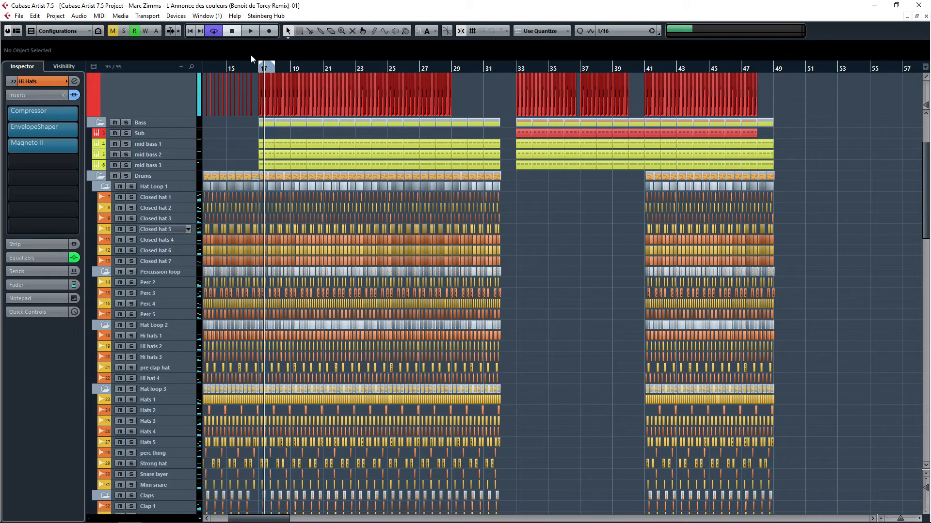
{"action": "left_click", "coordinate": [657, 165]}
{"action": "key", "text": "p"}
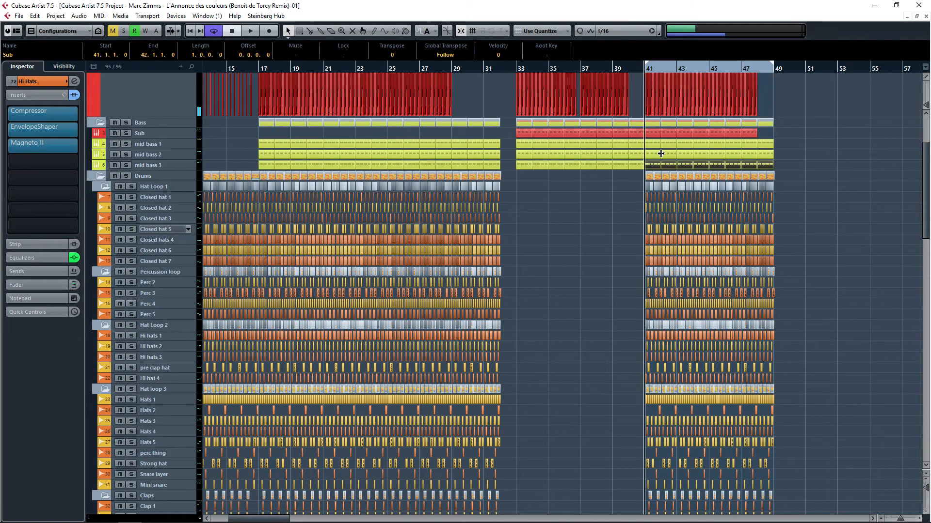
{"action": "key", "text": "alt+s"}
Step: Select the mid bass 1 track and open its Sylenth1 instrument editor
{"action": "scroll", "coordinate": [656, 259], "scroll_direction": "up", "scroll_amount": 2}
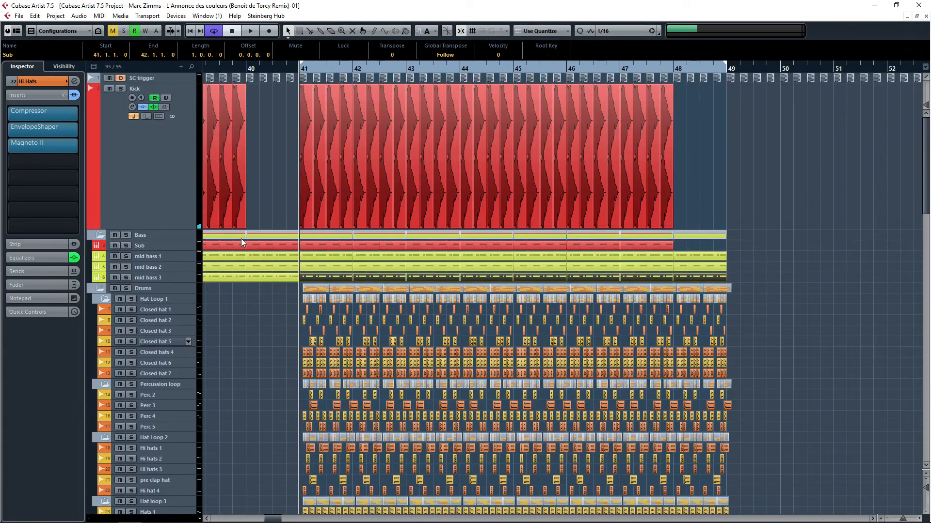
{"action": "left_click", "coordinate": [155, 260]}
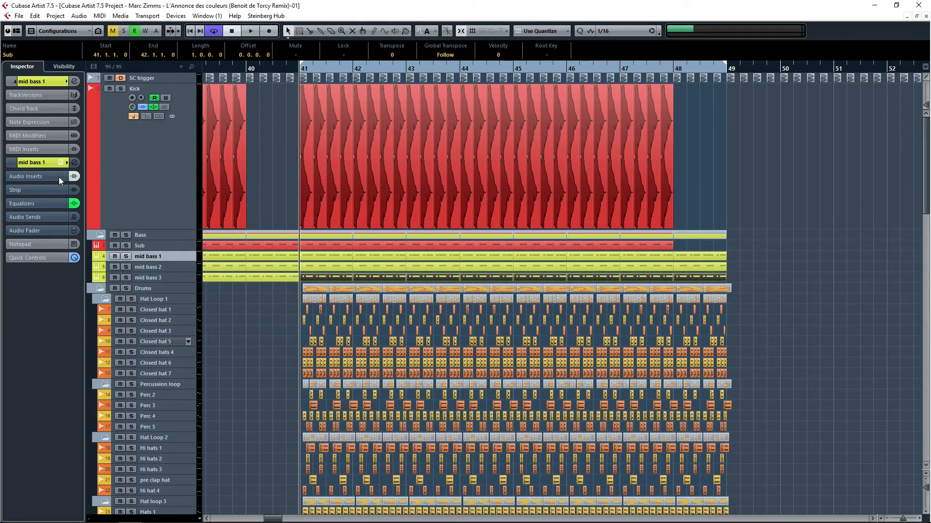
{"action": "left_click", "coordinate": [59, 164]}
{"action": "left_click", "coordinate": [715, 144]}
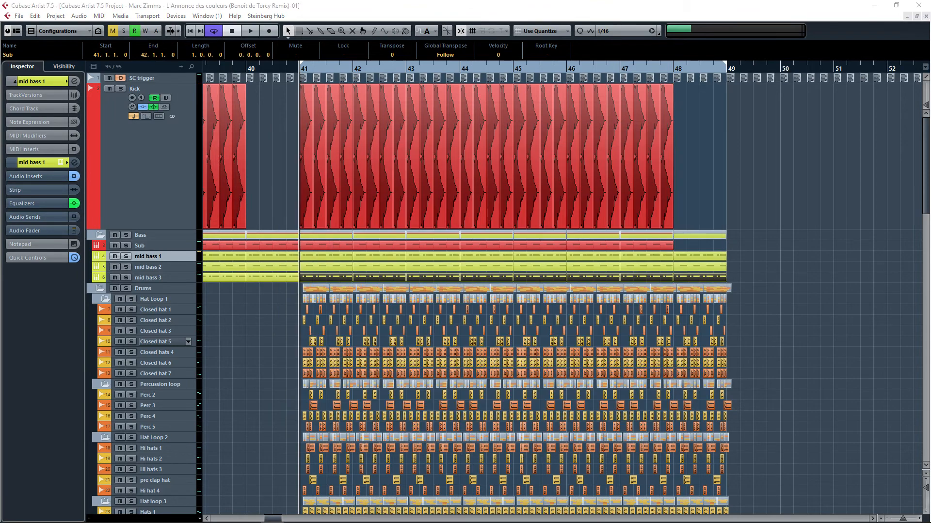
{"action": "left_click", "coordinate": [124, 256]}
{"action": "left_click", "coordinate": [126, 256]}
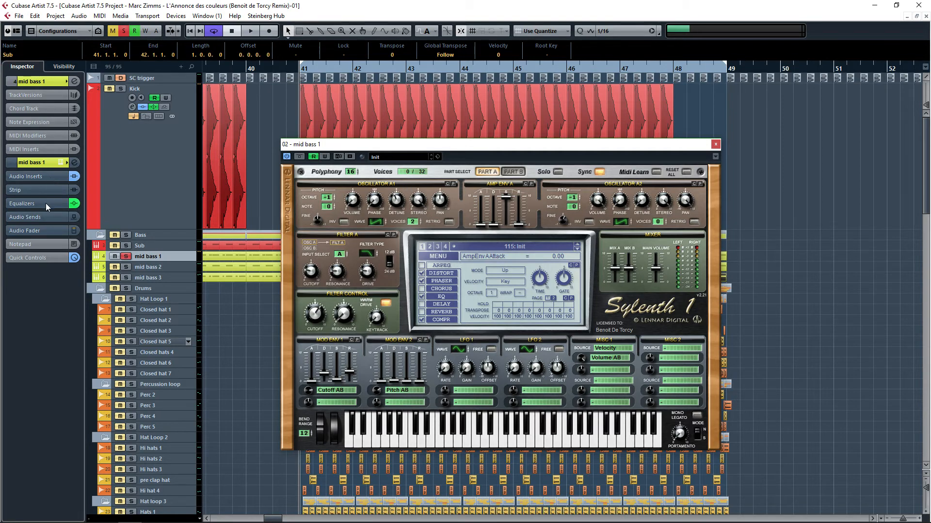
Step: Bypass the mid bass 1 track's equalizers and audio insert effects
{"action": "left_click", "coordinate": [74, 203]}
{"action": "left_click", "coordinate": [74, 176]}
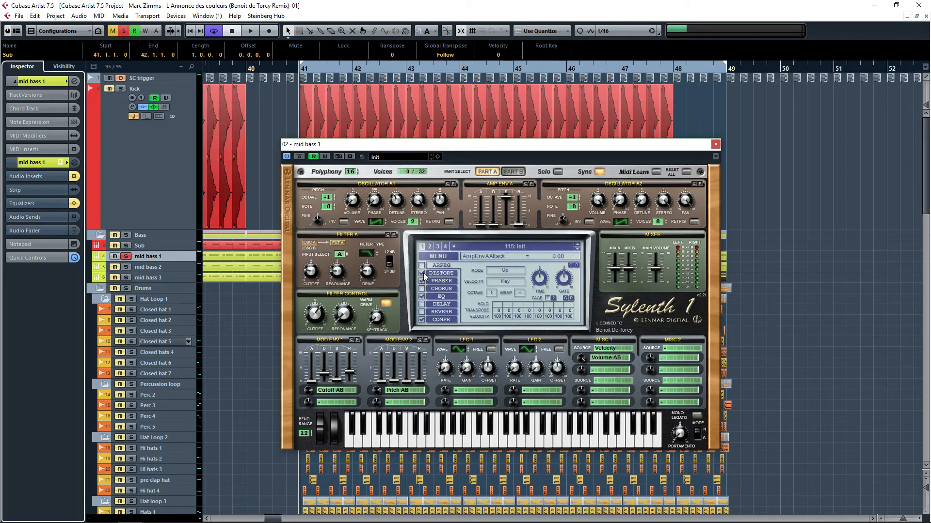
Step: Switch off Sylenth1's compressor, EQ, phaser and distortion effects and start playback
{"action": "left_click", "coordinate": [421, 320]}
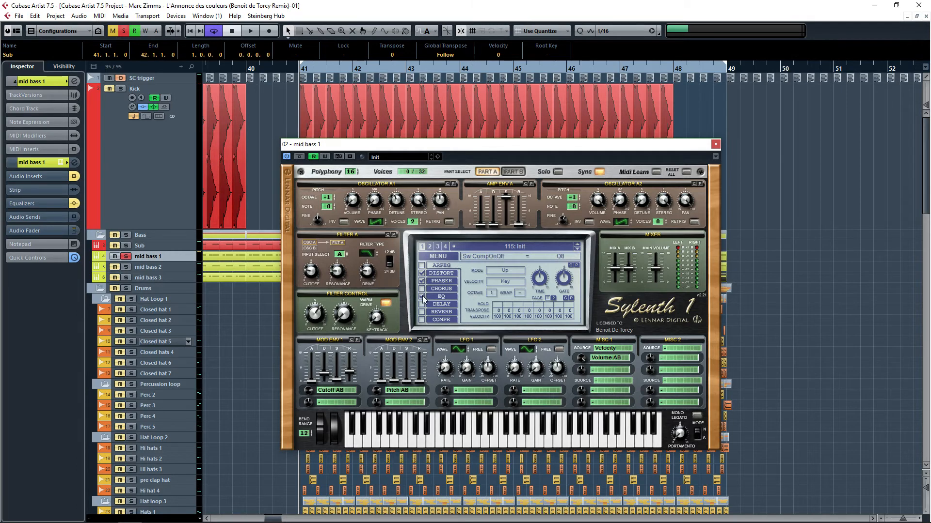
{"action": "left_click", "coordinate": [421, 296]}
{"action": "left_click", "coordinate": [422, 281]}
{"action": "left_click", "coordinate": [422, 274]}
{"action": "key", "text": "space"}
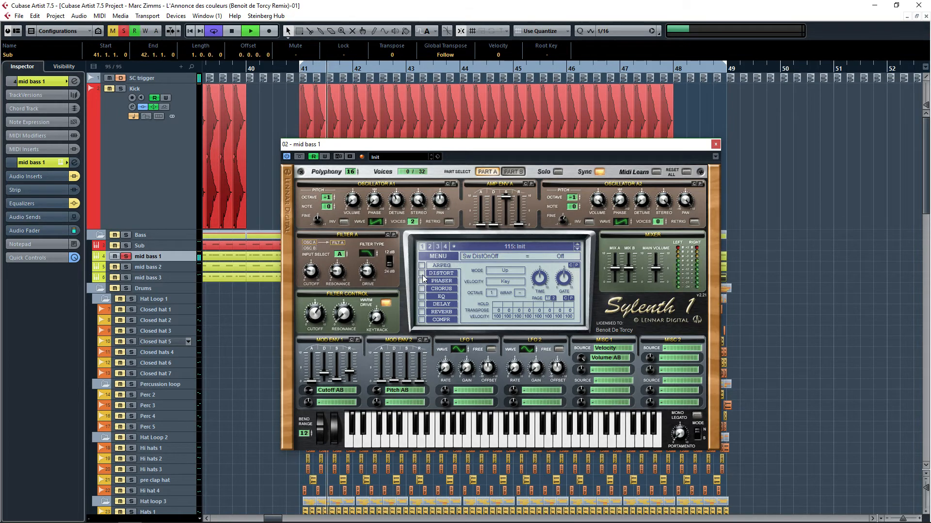
Step: Re-enable Sylenth1's compressor, EQ and distortion effects one at a time while listening
{"action": "left_click", "coordinate": [429, 320]}
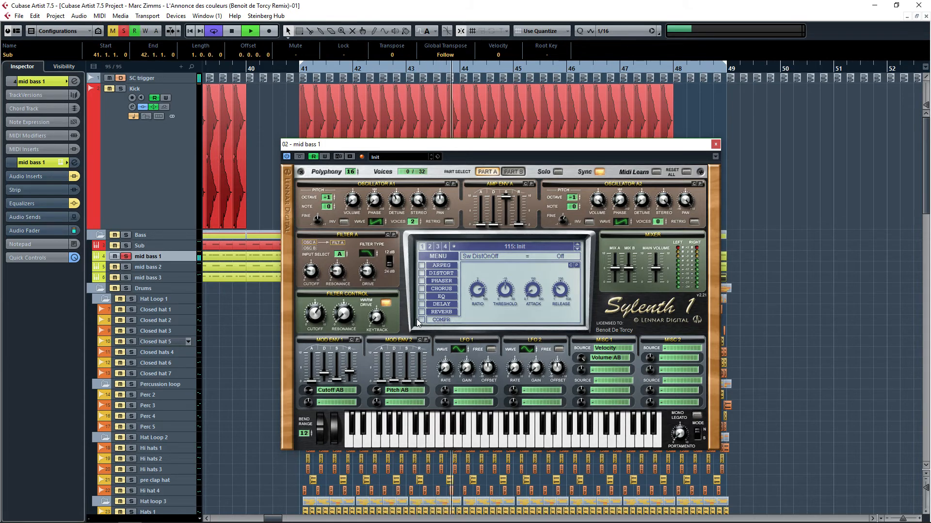
{"action": "left_click", "coordinate": [421, 319]}
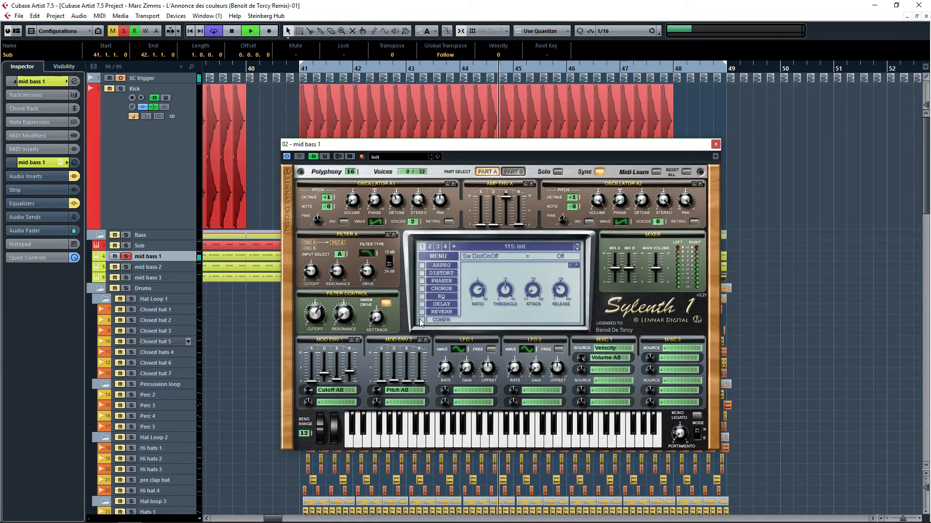
{"action": "left_click", "coordinate": [433, 297]}
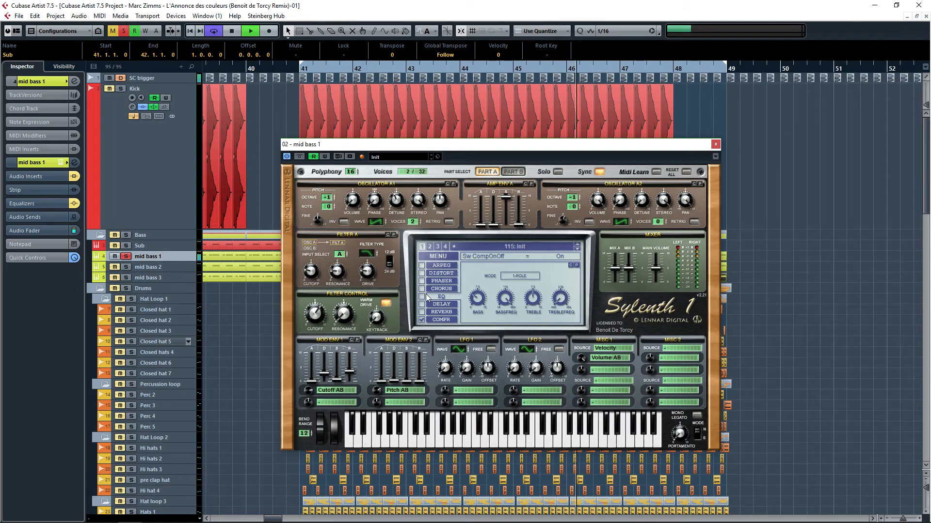
{"action": "left_click", "coordinate": [421, 297]}
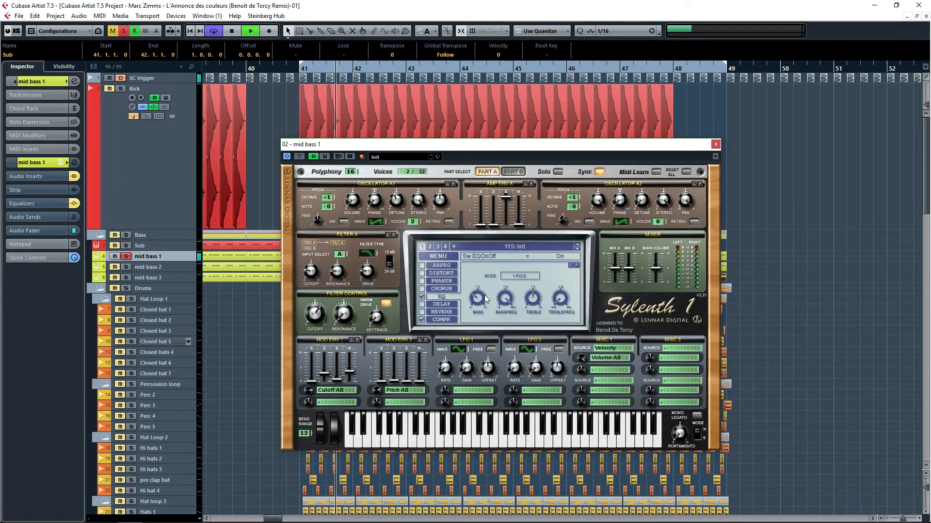
{"action": "left_click", "coordinate": [429, 275]}
{"action": "left_click", "coordinate": [431, 275]}
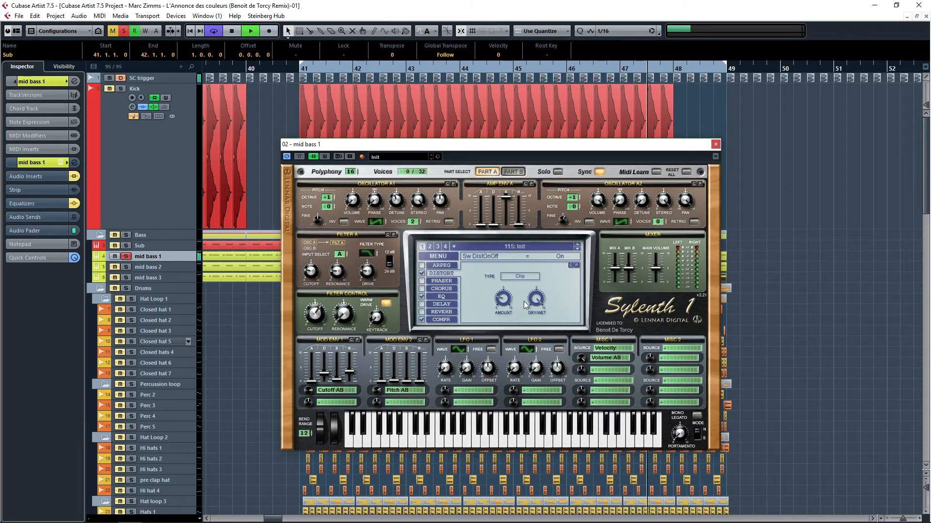
Step: Stop playback and open Sylenth1's phaser effect settings
{"action": "key", "text": "space"}
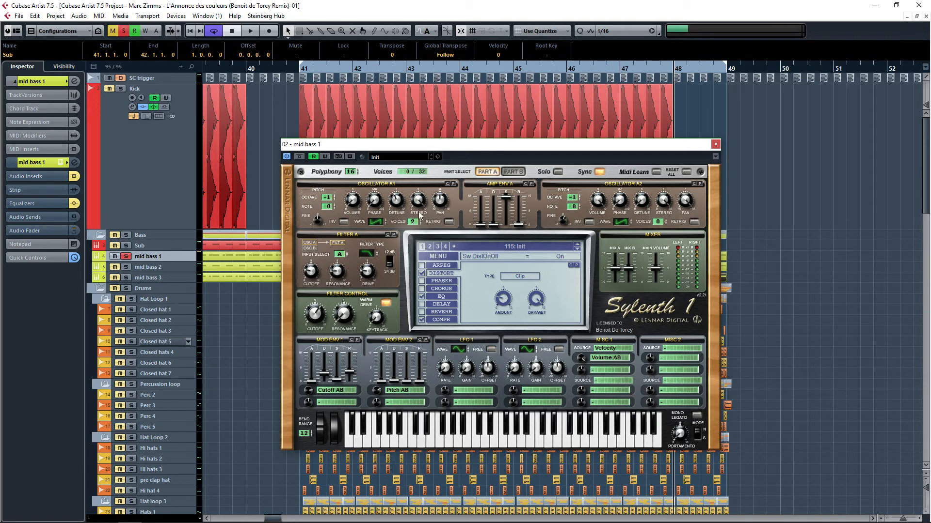
{"action": "left_click", "coordinate": [435, 282]}
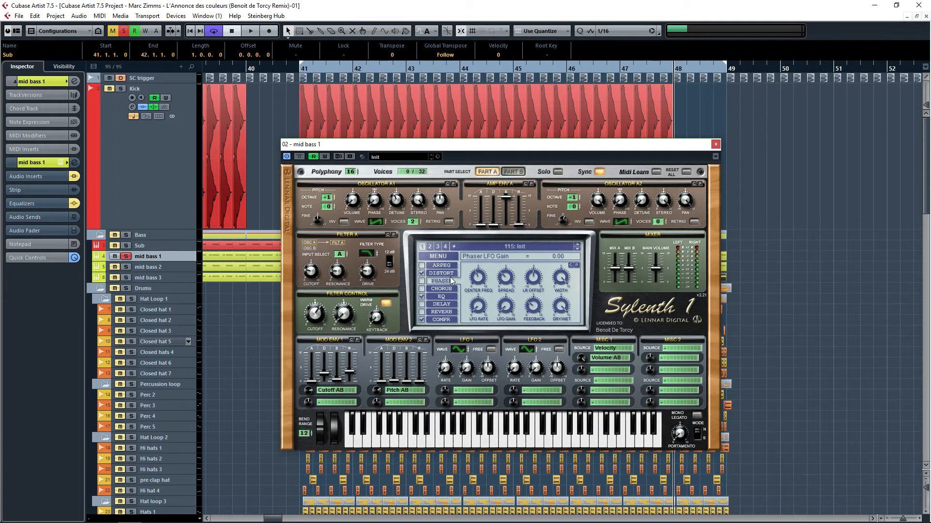
Step: Re-enable Sylenth1's phaser effect, view its settings, and close the Sylenth1 window
{"action": "left_click", "coordinate": [422, 281]}
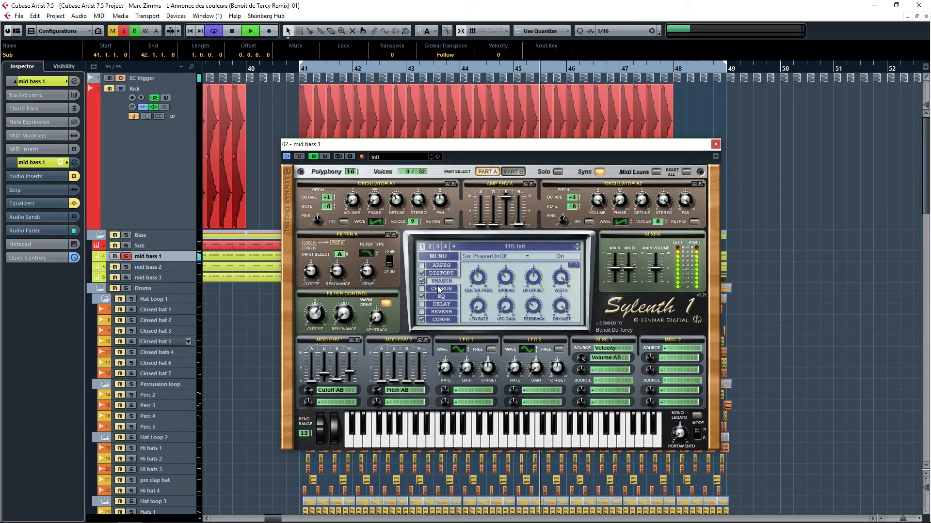
{"action": "left_click", "coordinate": [441, 289]}
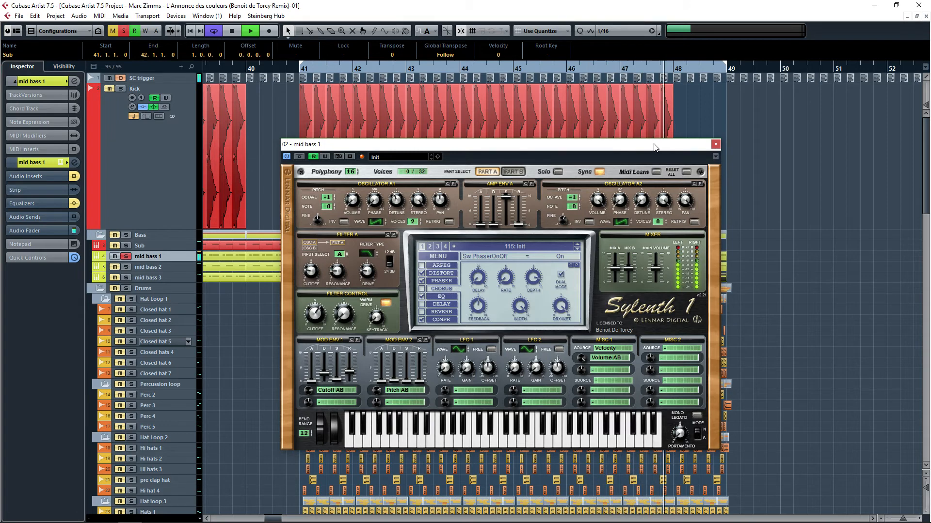
{"action": "left_click", "coordinate": [715, 144]}
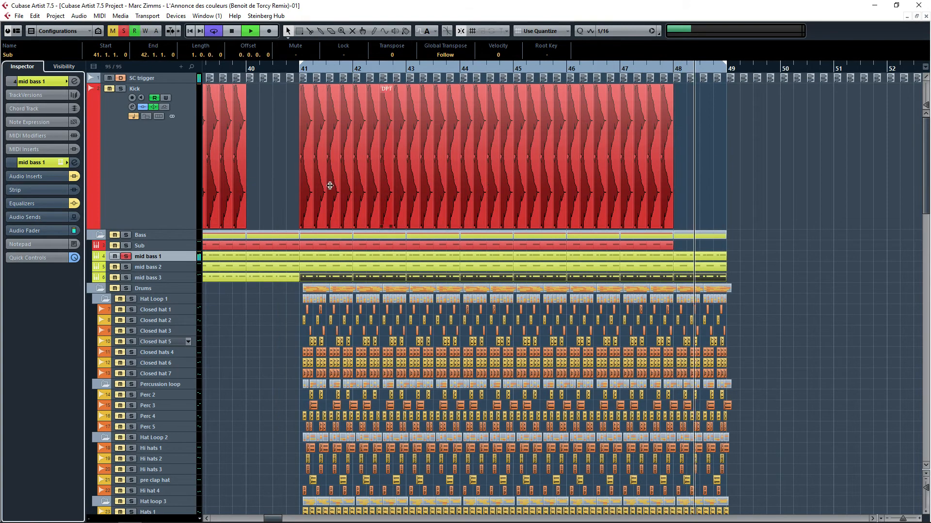
Step: Re-enable the mid bass 1 track's equalizer in its channel settings and close the channel settings window
{"action": "left_click", "coordinate": [37, 206]}
{"action": "left_click", "coordinate": [76, 162]}
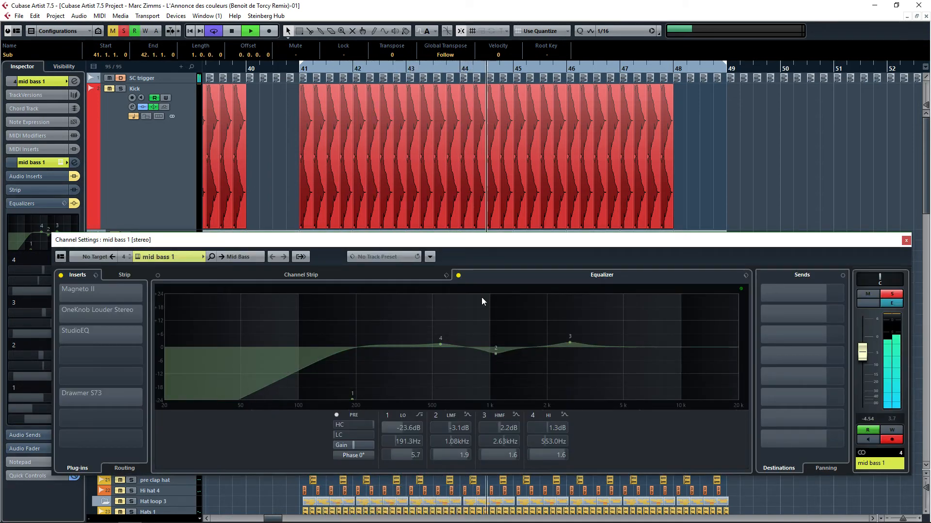
{"action": "left_click", "coordinate": [458, 275]}
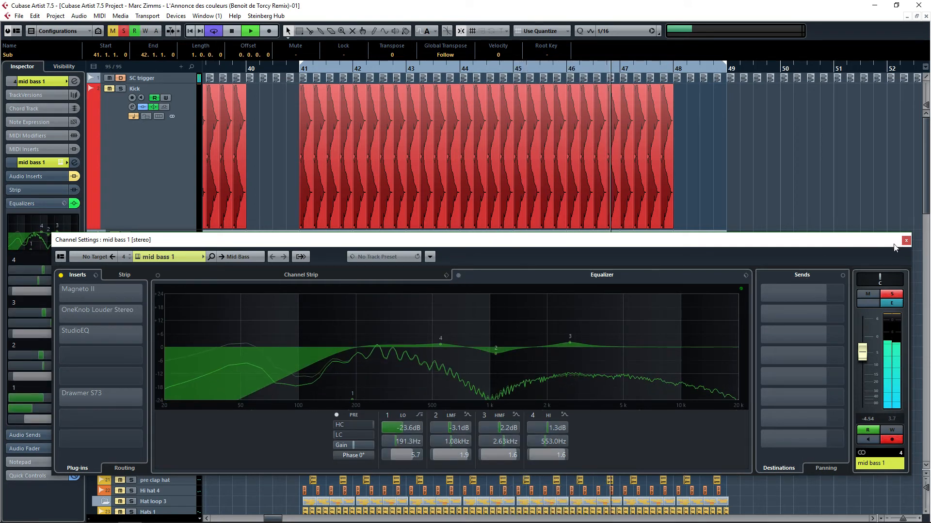
{"action": "left_click", "coordinate": [906, 241]}
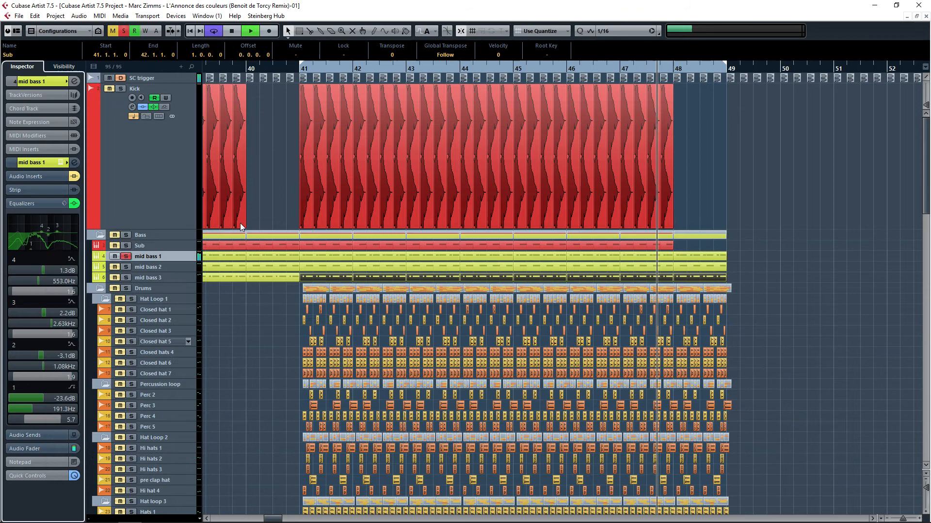
Step: Re-enable mid bass 1's audio inserts and open the StudioEQ insert editor, moving it lower on screen
{"action": "left_click", "coordinate": [13, 177]}
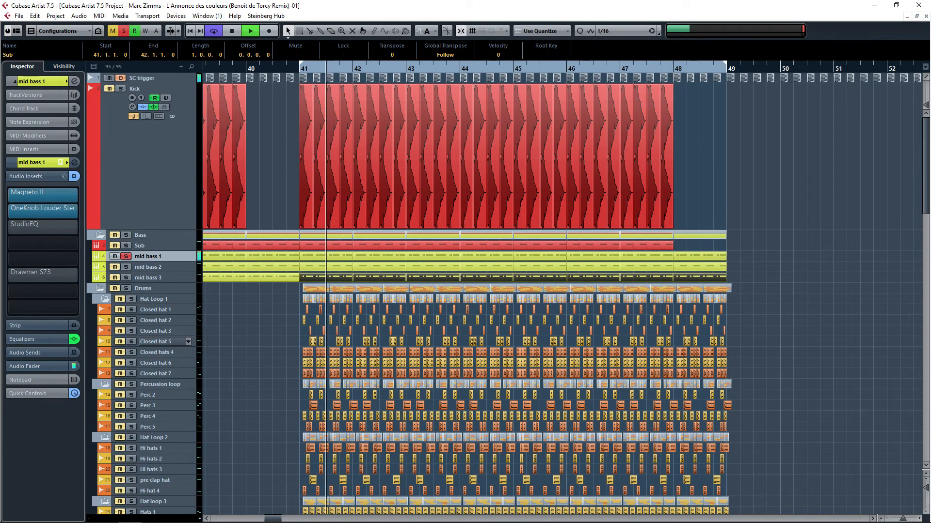
{"action": "left_click", "coordinate": [26, 226]}
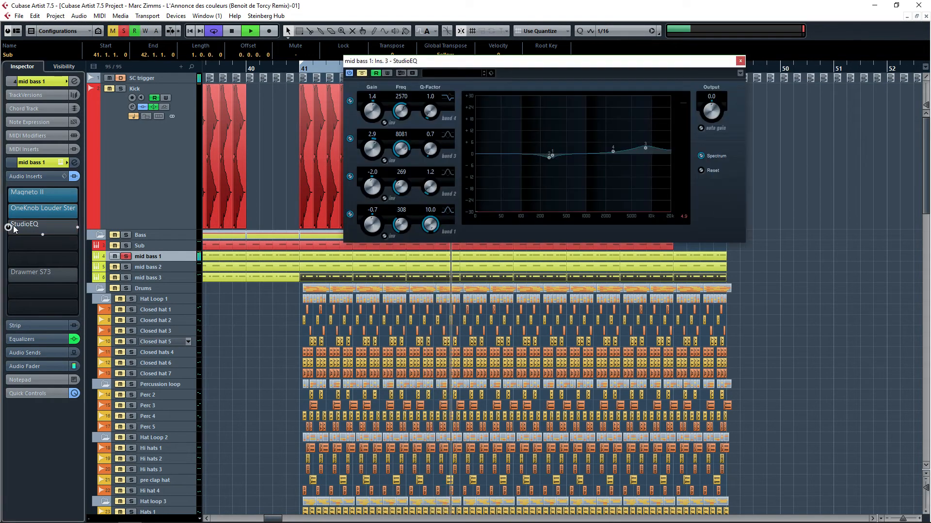
{"action": "left_click_drag", "start_coordinate": [565, 63], "coordinate": [549, 241]}
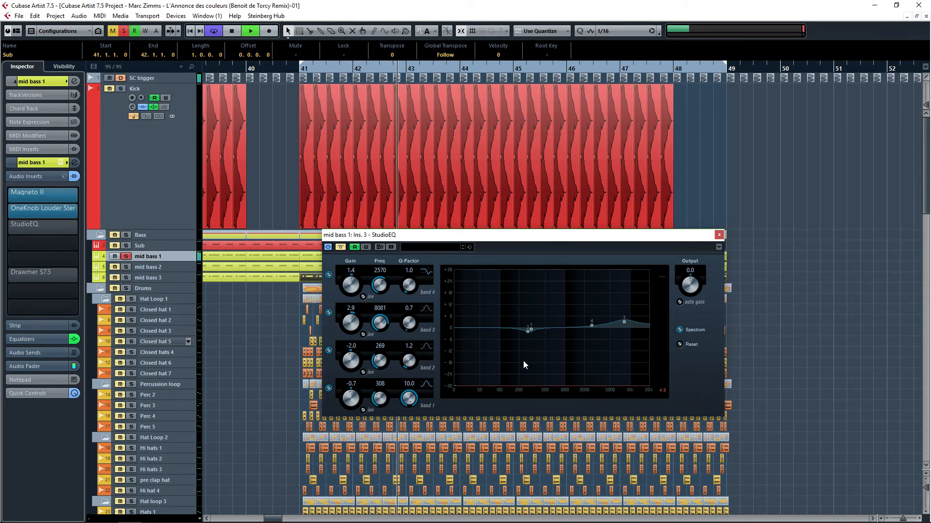
Step: Restart playback, toggle the StudioEQ insert's bypass to compare, and close its editor
{"action": "key", "text": "space"}
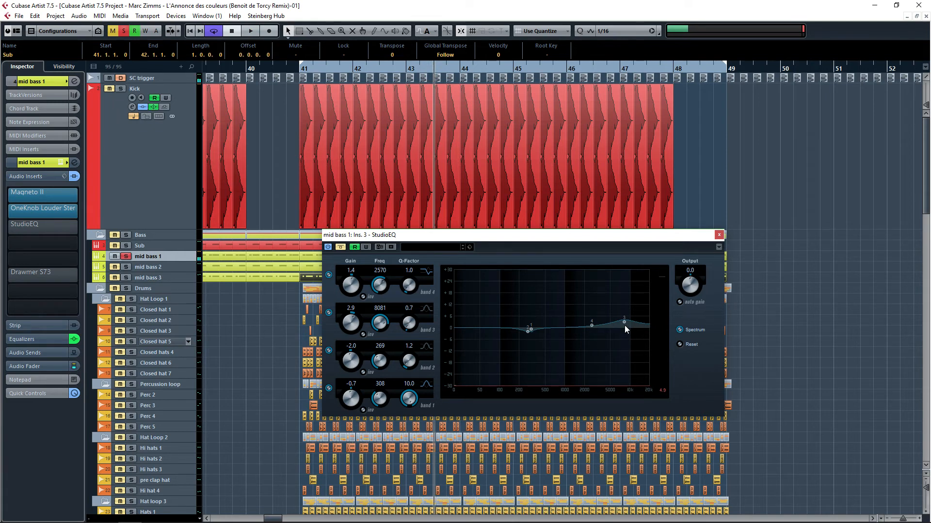
{"action": "key", "text": "space"}
{"action": "left_click", "coordinate": [343, 248]}
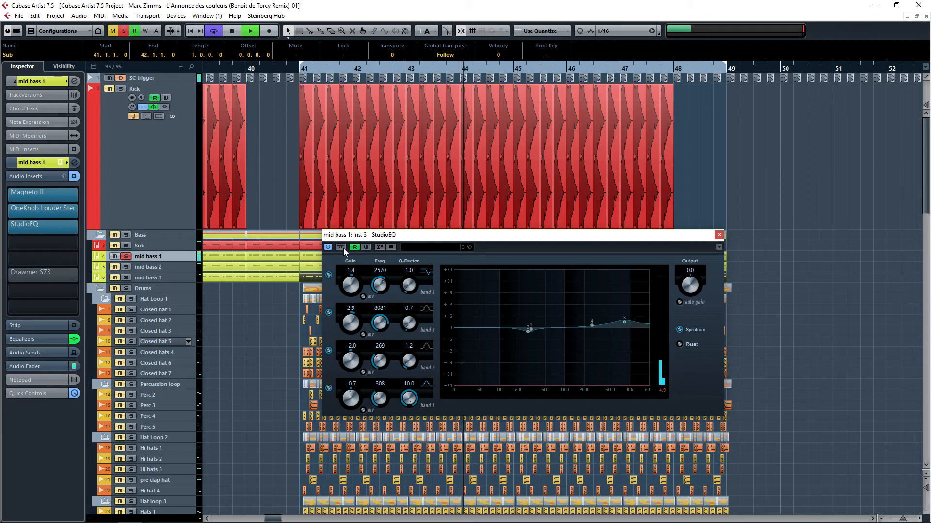
{"action": "left_click", "coordinate": [719, 237]}
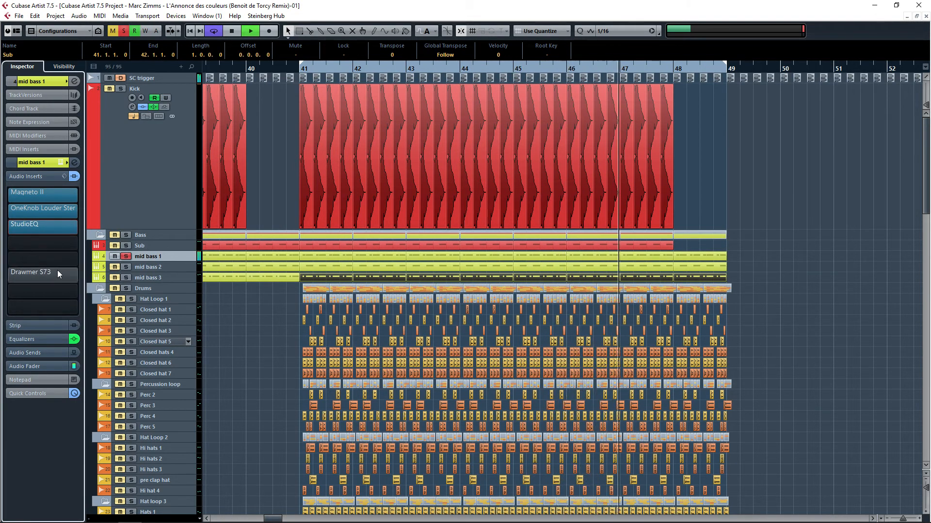
Step: Activate the Drawmer S73 insert on mid bass 1 while playing, then stop playback
{"action": "key", "text": "space"}
{"action": "left_click", "coordinate": [18, 273]}
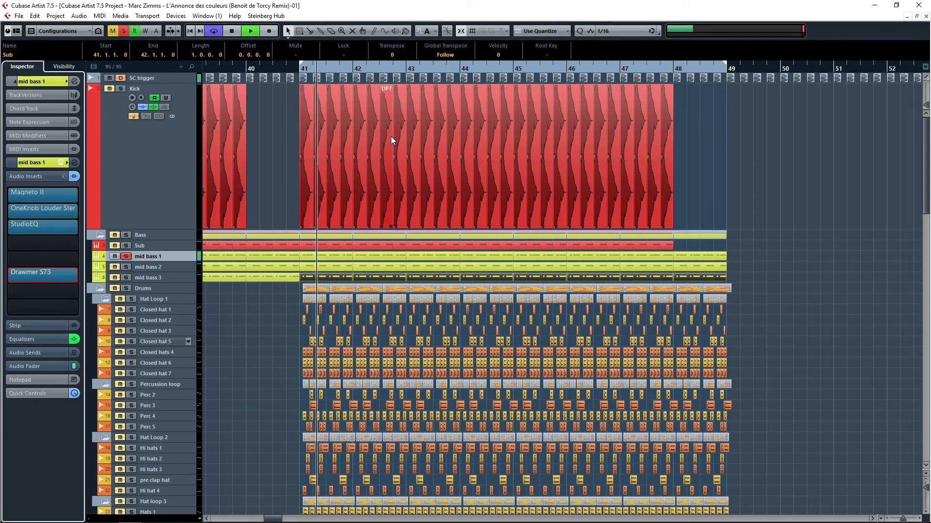
{"action": "key", "text": "space"}
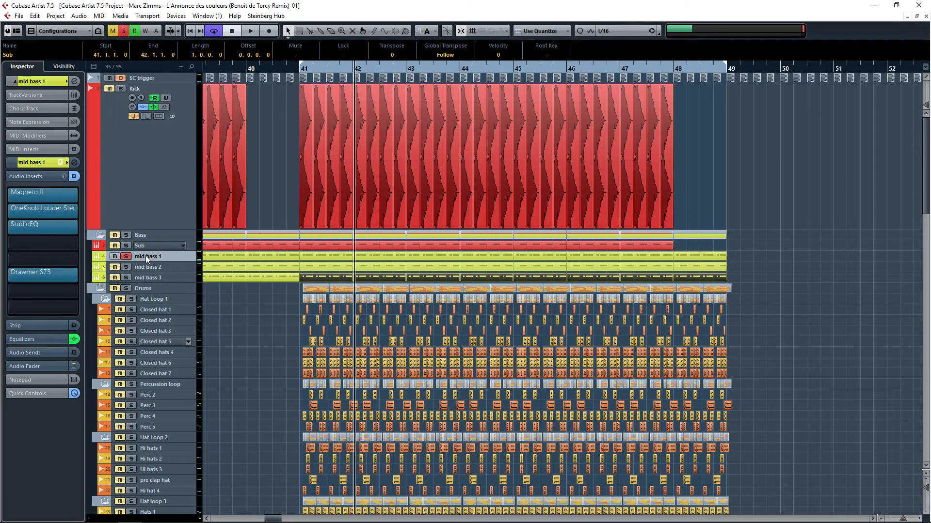
Step: Start playback while selecting the Sub, mid bass 1 and mid bass 2 tracks in turn to inspect them
{"action": "left_click", "coordinate": [125, 248]}
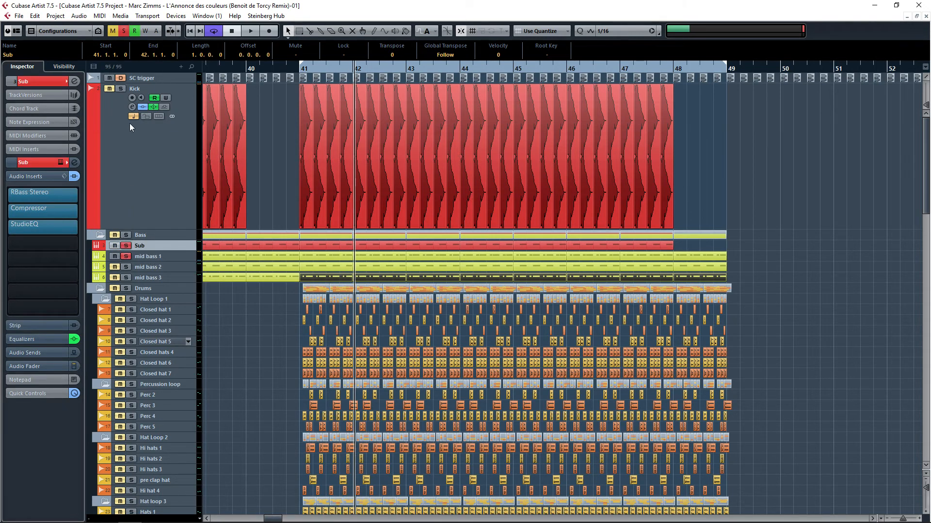
{"action": "key", "text": "space"}
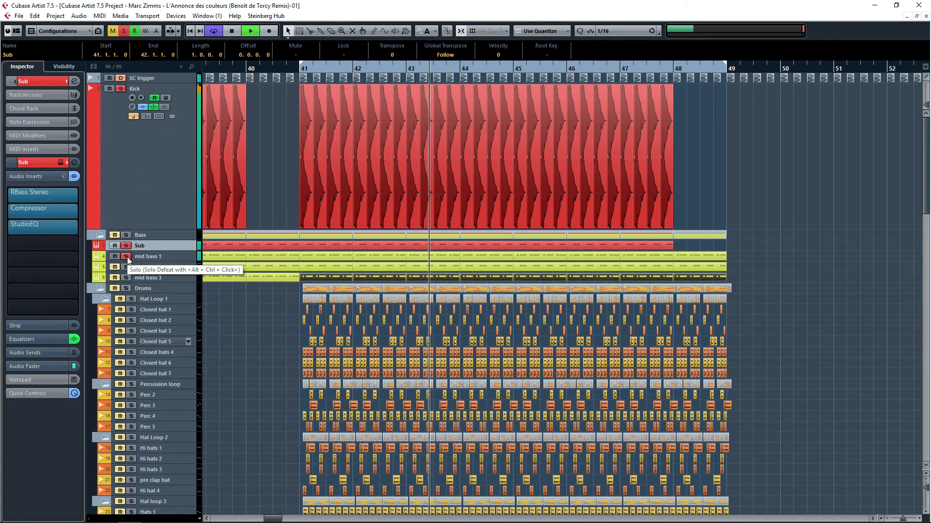
{"action": "left_click", "coordinate": [145, 257]}
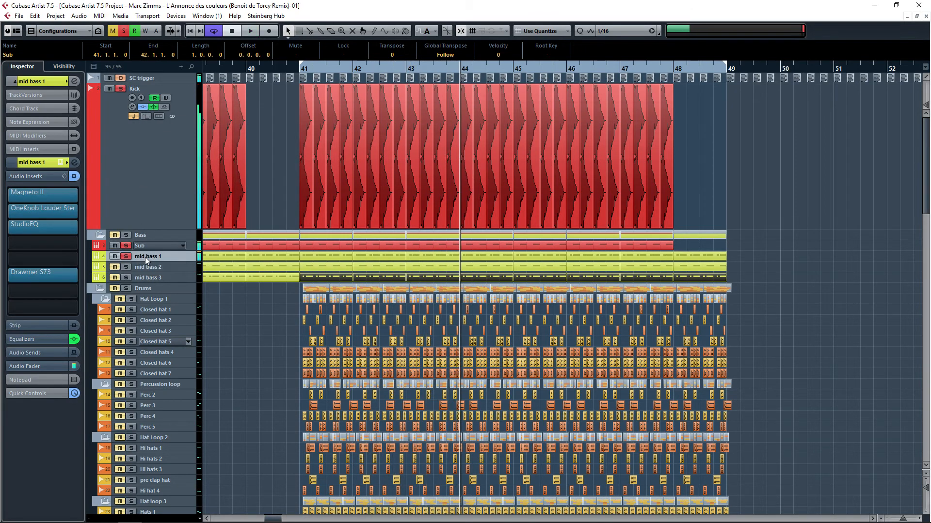
{"action": "left_click", "coordinate": [144, 269]}
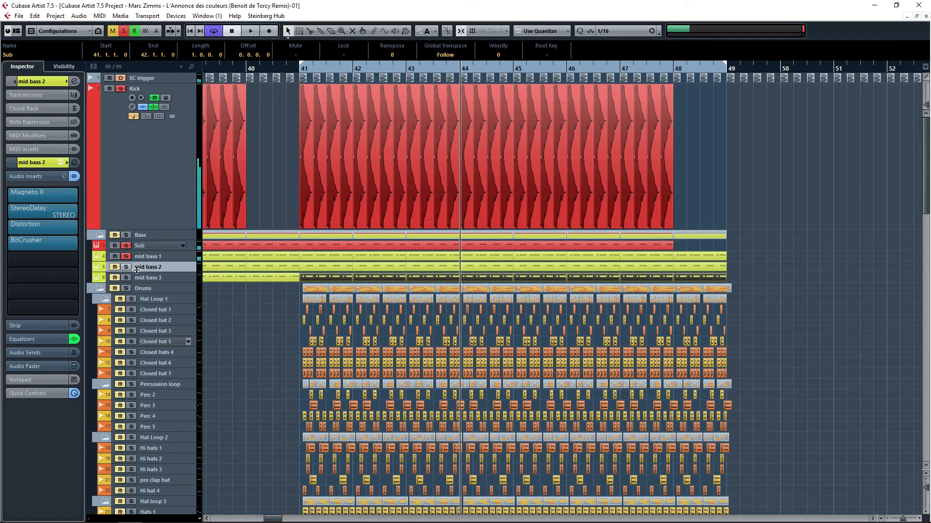
Step: Bypass mid bass 2's audio inserts and solo the mid bass 2 track during playback
{"action": "left_click", "coordinate": [74, 177]}
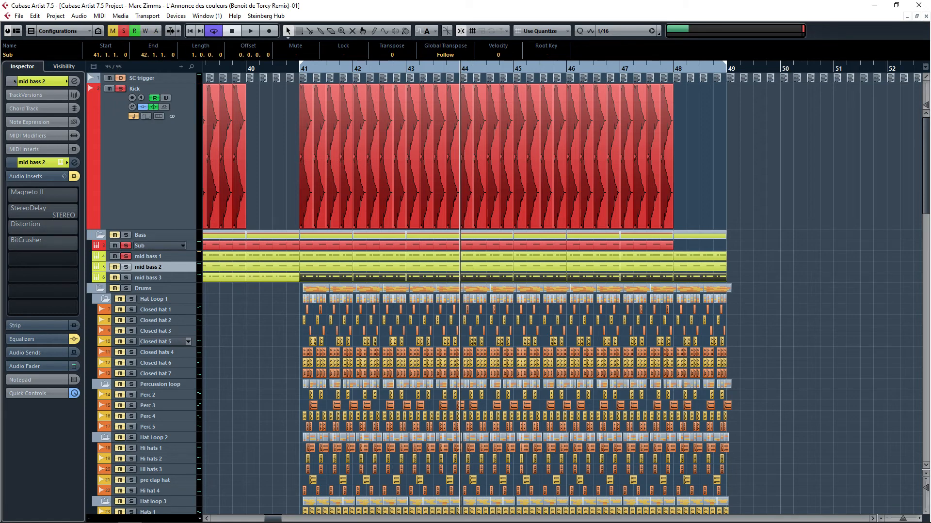
{"action": "key", "text": "space"}
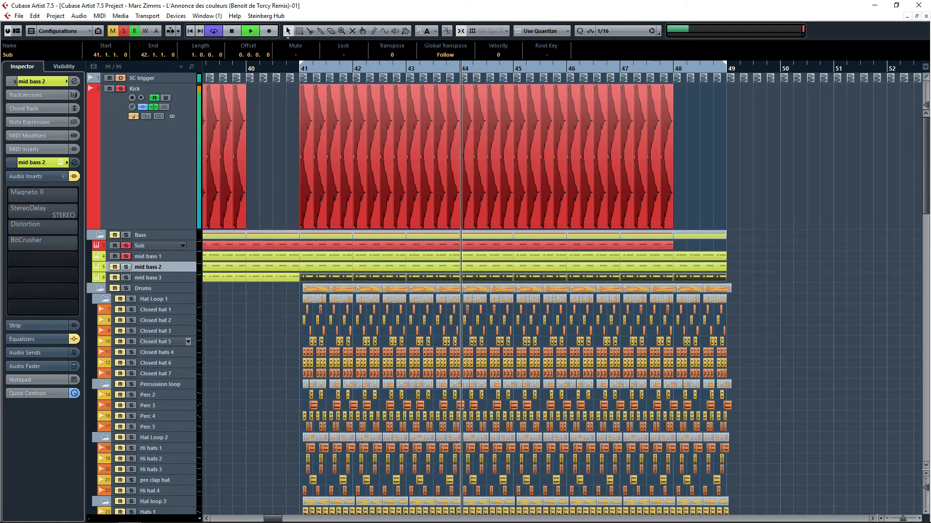
{"action": "left_click", "coordinate": [127, 267], "text": "ctrl"}
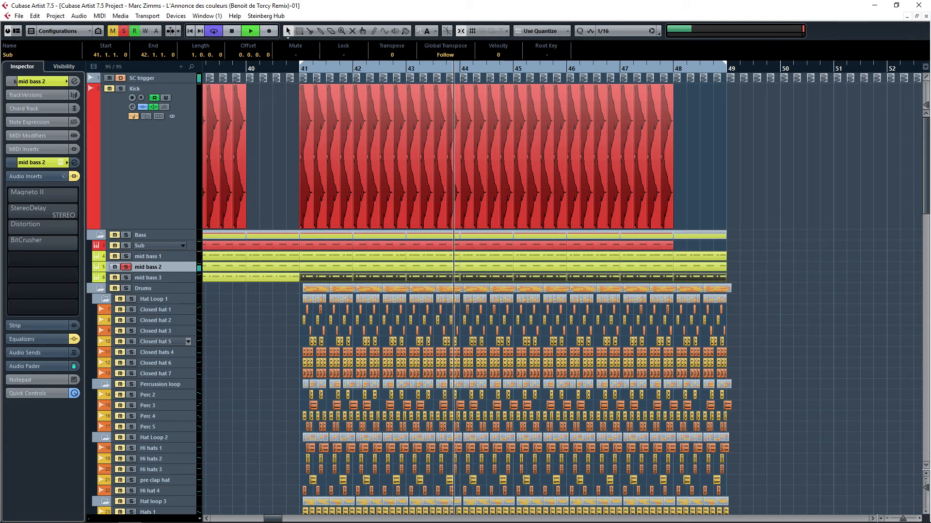
{"action": "key", "text": "space"}
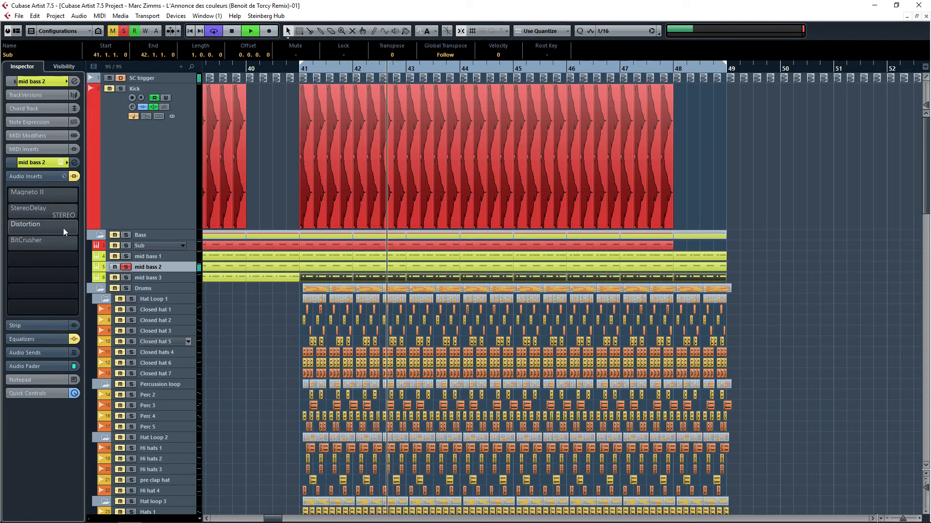
Step: Open mid bass 2's channel settings, re-enable its equalizer while listening, and close the window
{"action": "left_click", "coordinate": [47, 342]}
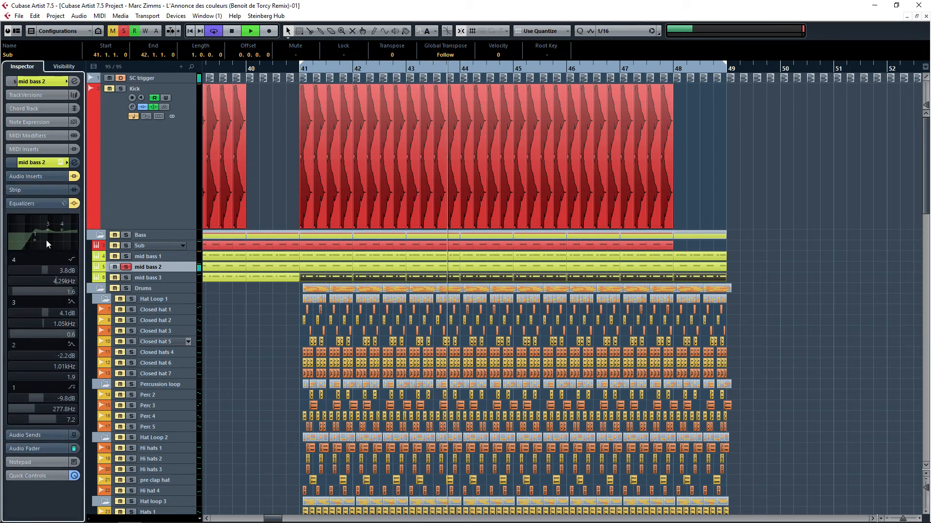
{"action": "left_click", "coordinate": [75, 163]}
{"action": "left_click_drag", "start_coordinate": [167, 242], "coordinate": [245, 165]}
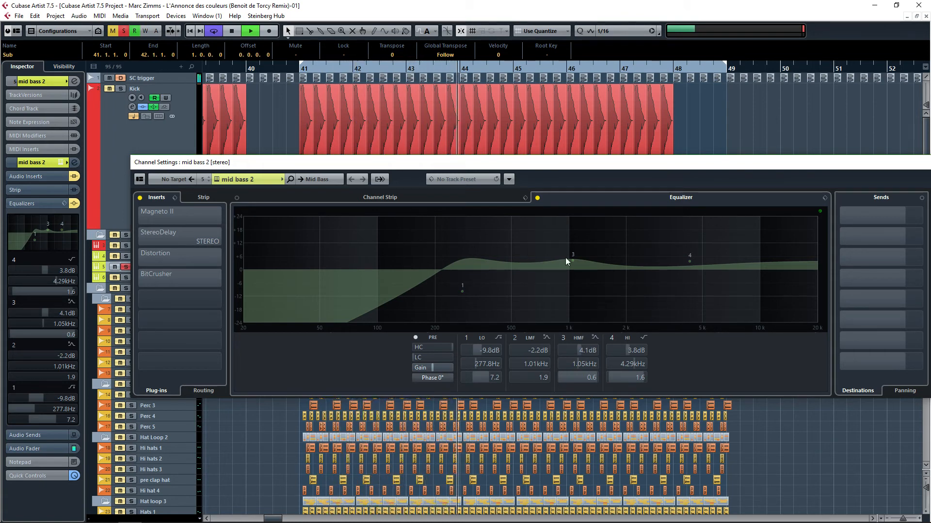
{"action": "key", "text": "space"}
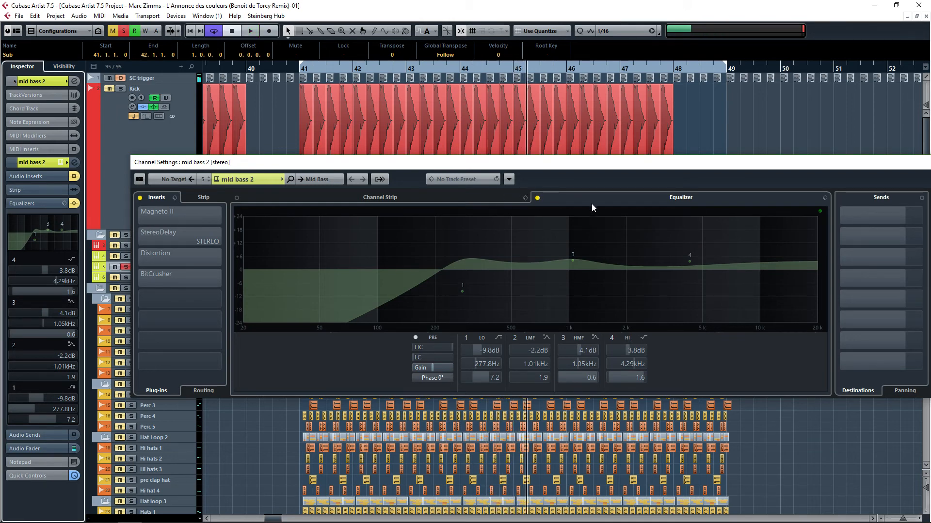
{"action": "left_click", "coordinate": [536, 198]}
{"action": "key", "text": "space"}
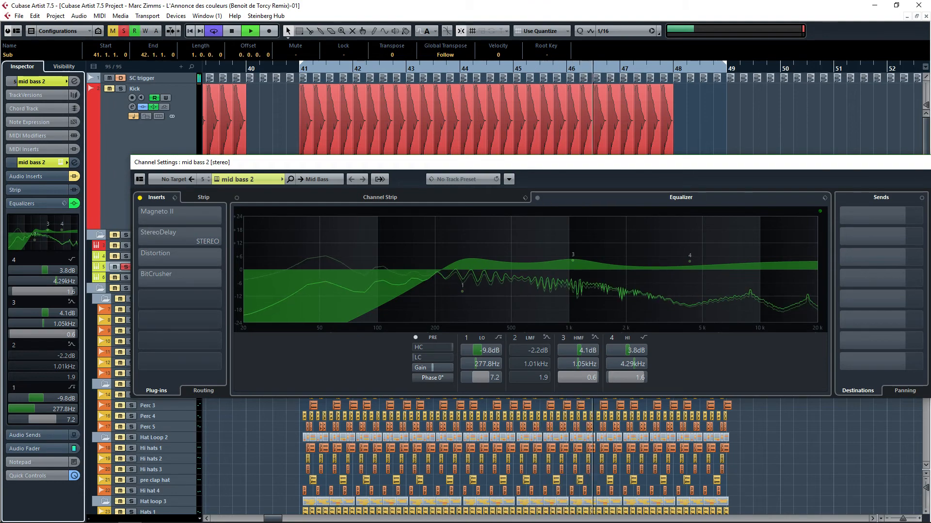
{"action": "left_click", "coordinate": [930, 162]}
Step: Re-enable mid bass 2's Magneto II insert during playback and close its editor
{"action": "key", "text": "space"}
{"action": "left_click", "coordinate": [30, 177]}
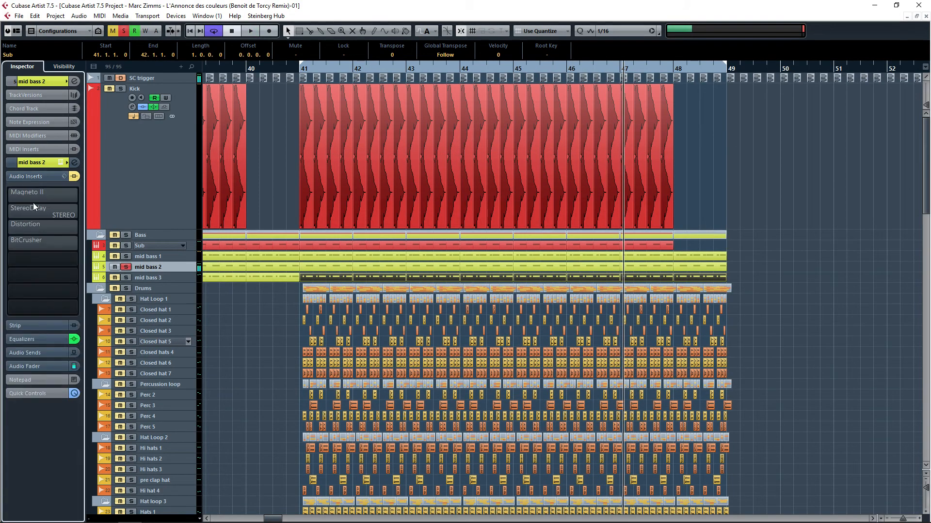
{"action": "left_click", "coordinate": [22, 194]}
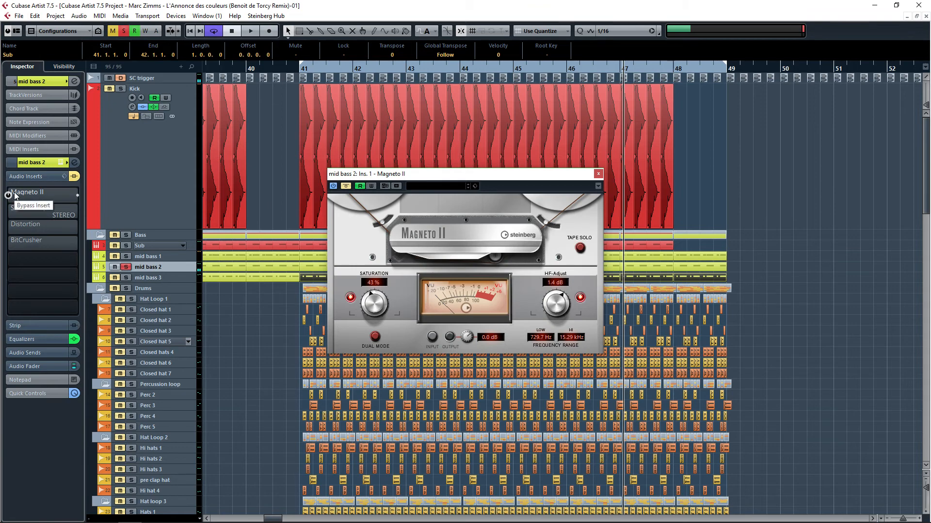
{"action": "key", "text": "space"}
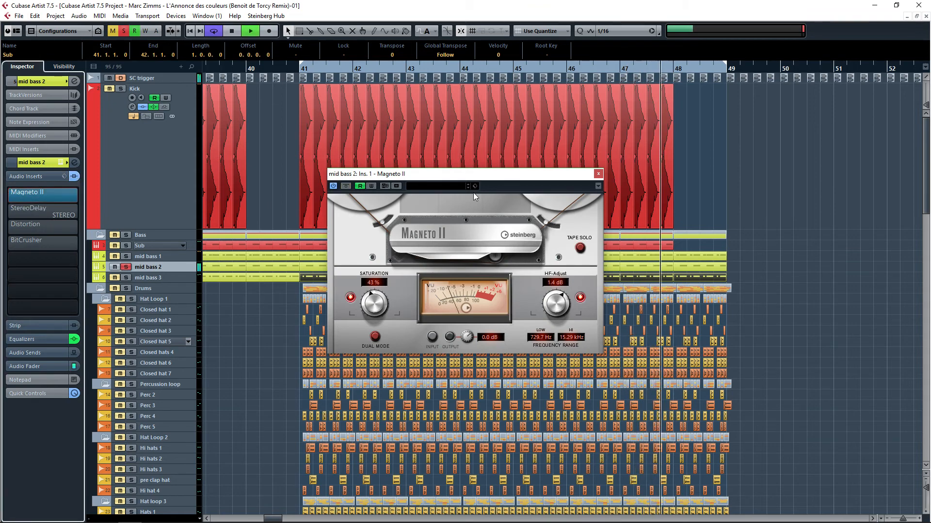
{"action": "left_click", "coordinate": [598, 173]}
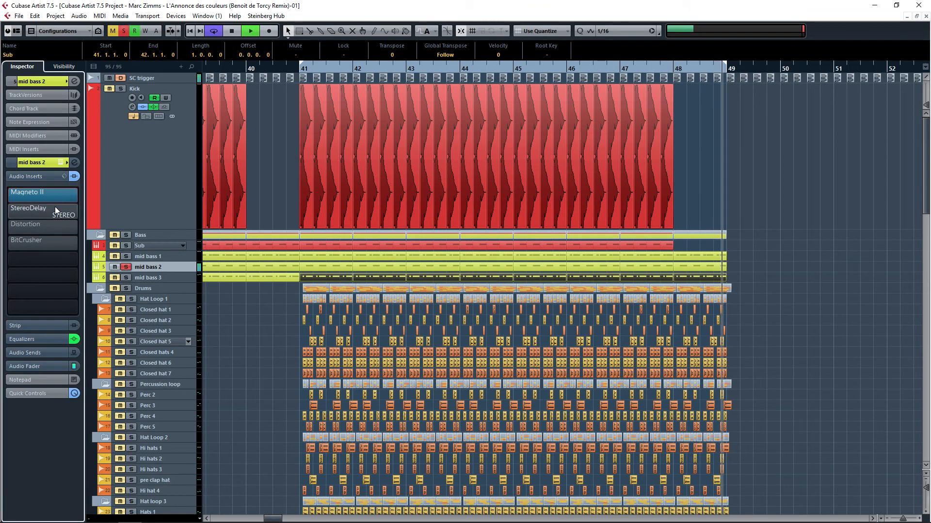
{"action": "key", "text": "space"}
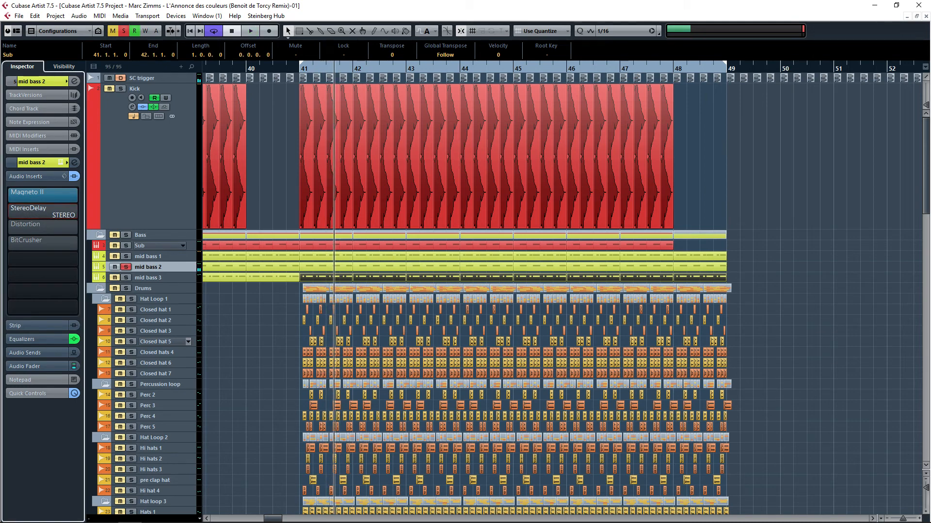
Step: Re-enable mid bass 2's StereoDelay insert, close its editor, and activate the Distortion insert
{"action": "left_click_drag", "start_coordinate": [930, 113], "coordinate": [583, 310]}
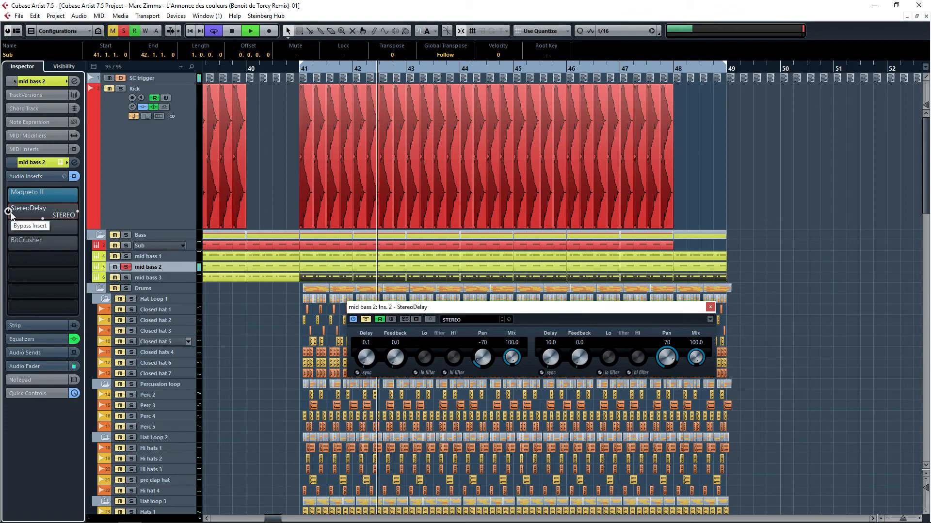
{"action": "mouse_move", "coordinate": [12, 216]}
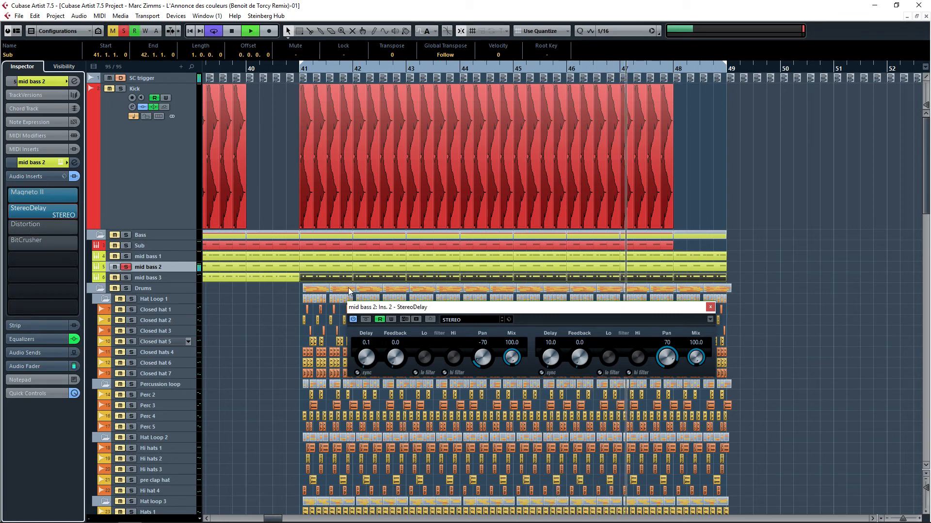
{"action": "left_click", "coordinate": [713, 309]}
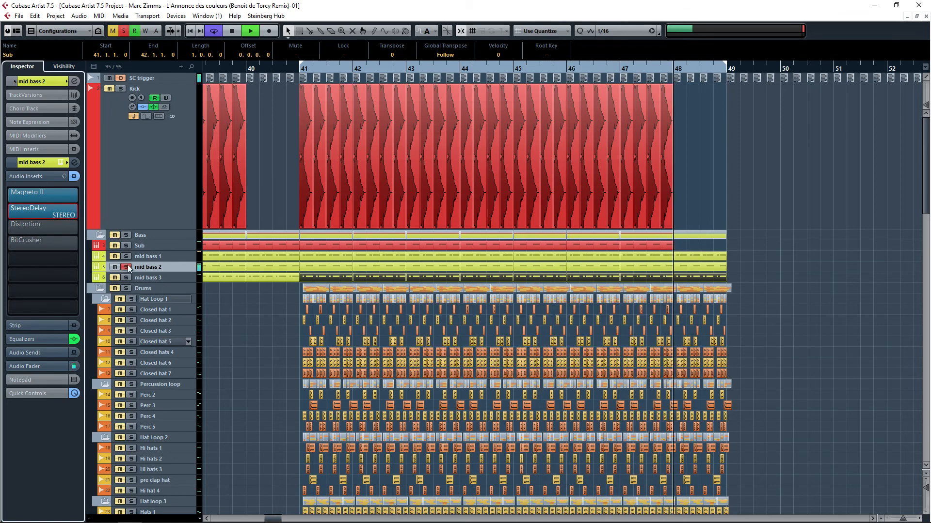
{"action": "left_click", "coordinate": [16, 226]}
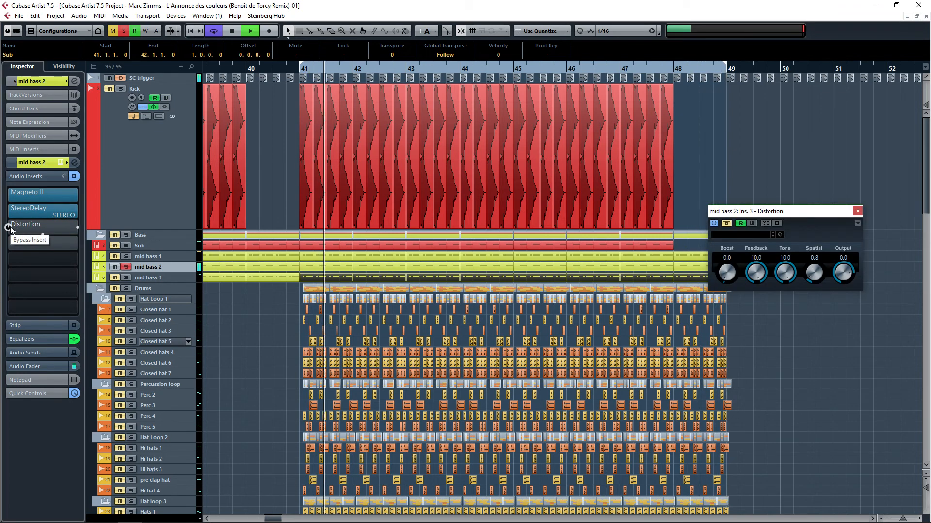
Step: Re-enable mid bass 2's Distortion insert during playback and close its editor
{"action": "left_click", "coordinate": [9, 226]}
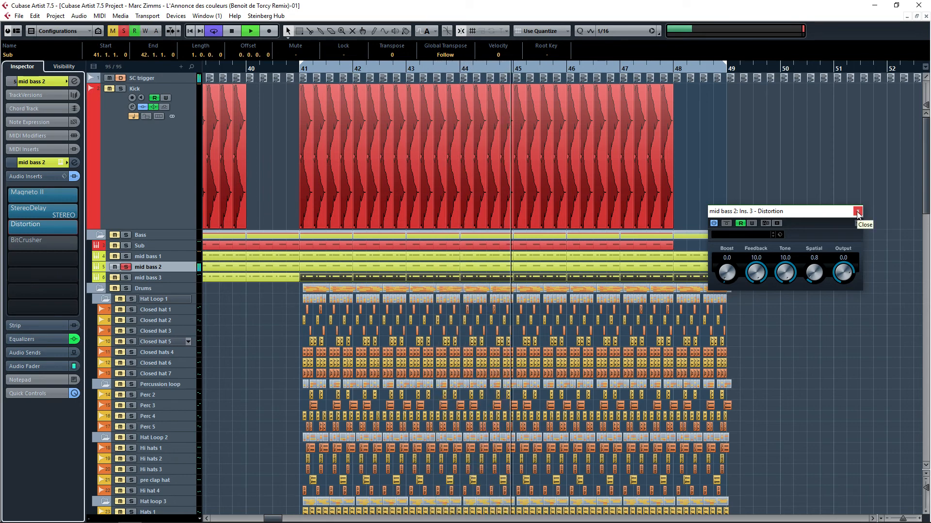
{"action": "left_click_drag", "start_coordinate": [731, 276], "coordinate": [734, 345]}
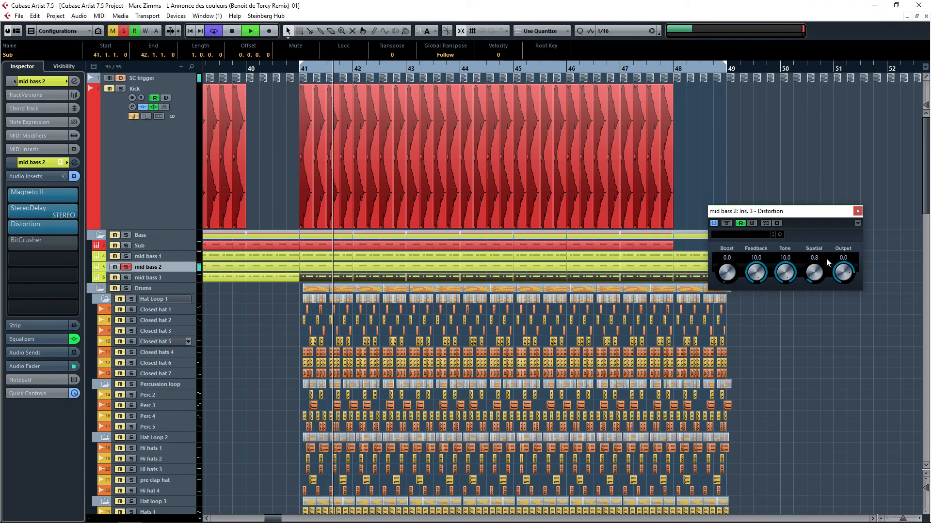
{"action": "left_click", "coordinate": [857, 212]}
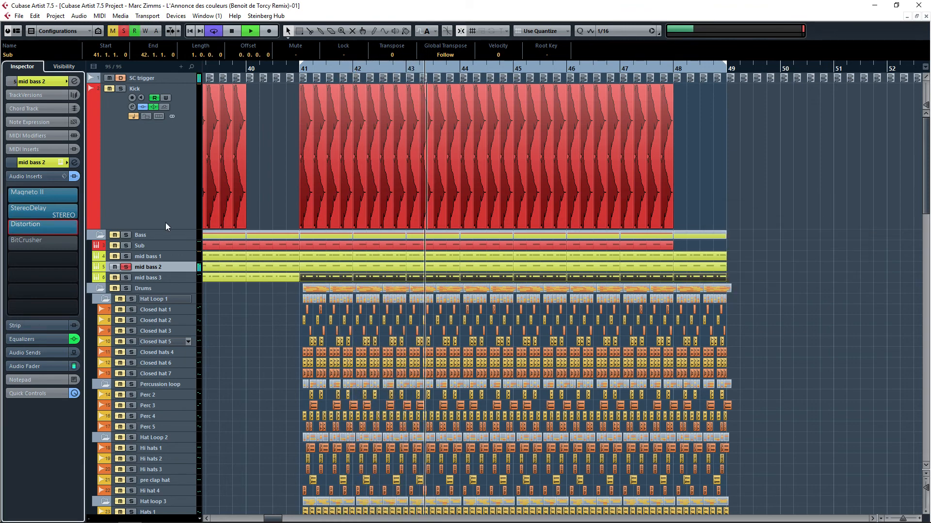
Step: Open mid bass 2's BitCrusher insert editor, re-enable the insert, and close the editor
{"action": "left_click", "coordinate": [51, 238]}
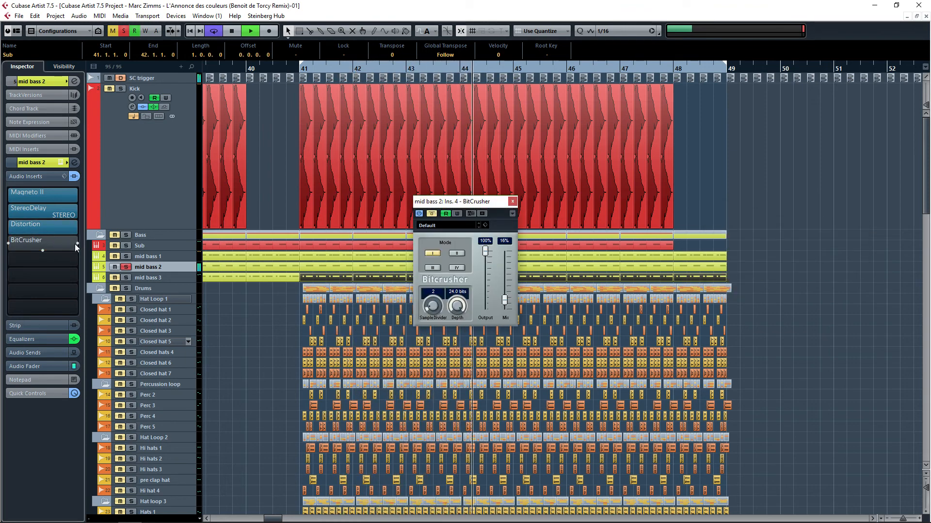
{"action": "left_click", "coordinate": [11, 244]}
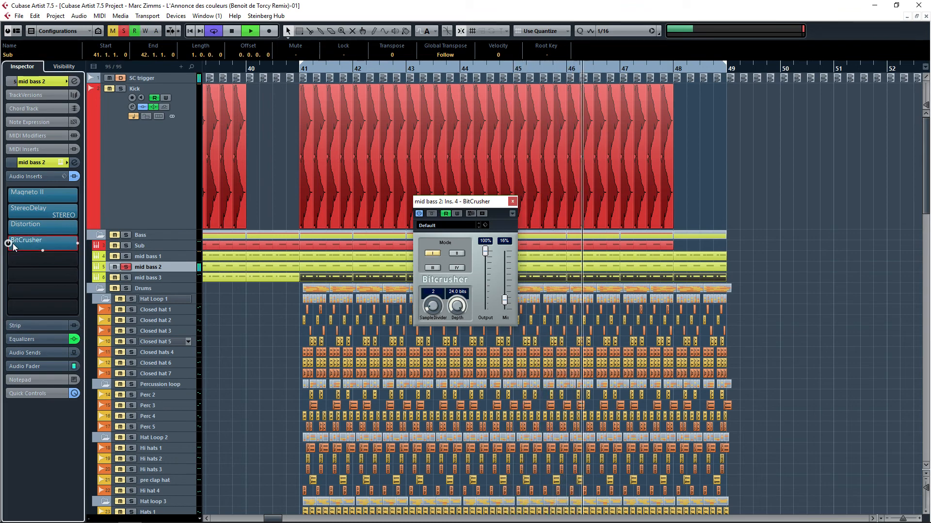
{"action": "left_click", "coordinate": [513, 202]}
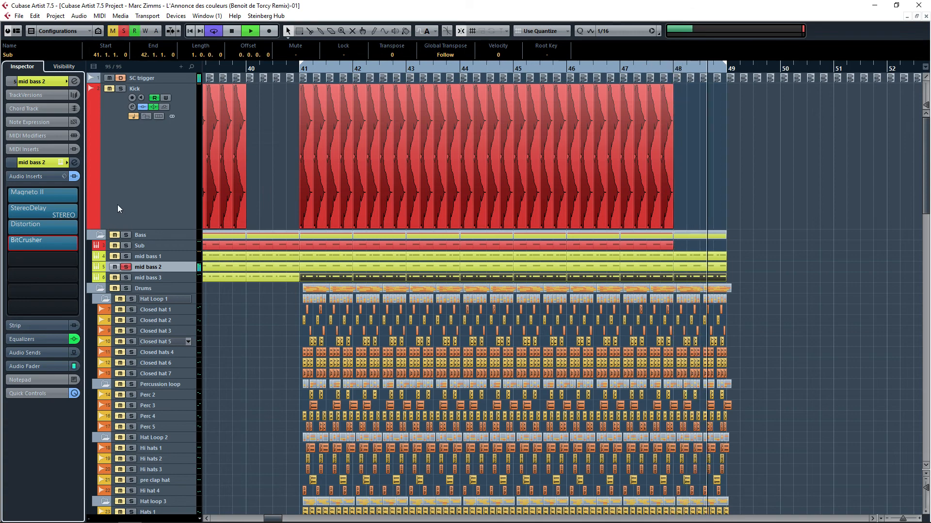
Step: Audition by soloing the Sub, Kick and mid bass 1 tracks alongside mid bass 2, then unsolo them
{"action": "left_click", "coordinate": [126, 246]}
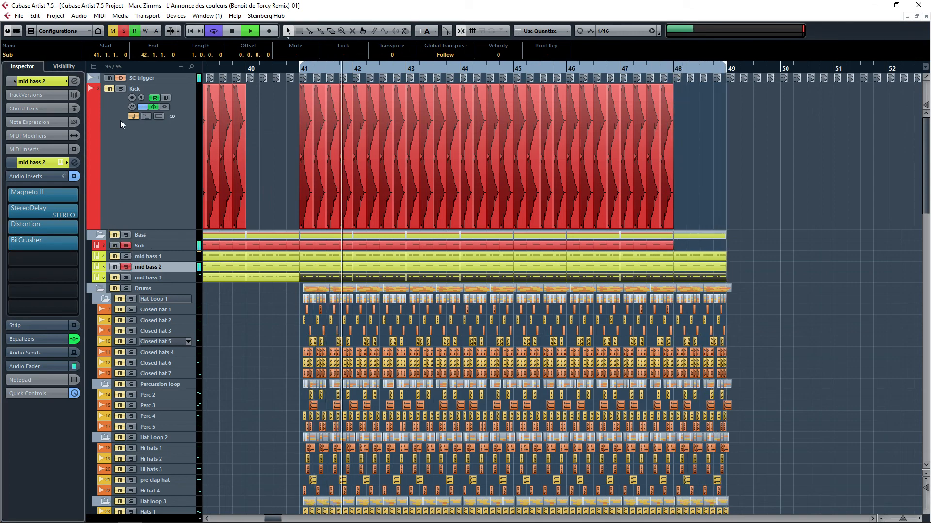
{"action": "left_click", "coordinate": [121, 88]}
{"action": "left_click", "coordinate": [125, 255]}
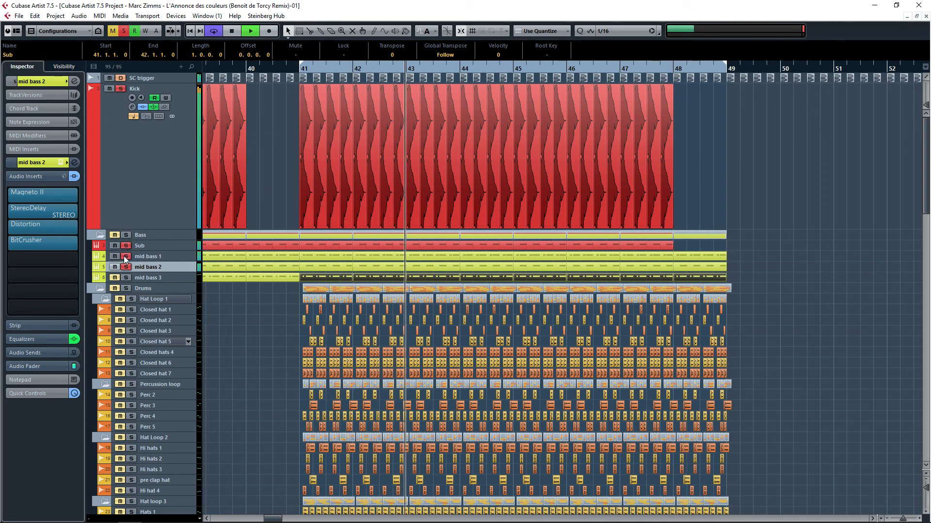
{"action": "left_click", "coordinate": [125, 257]}
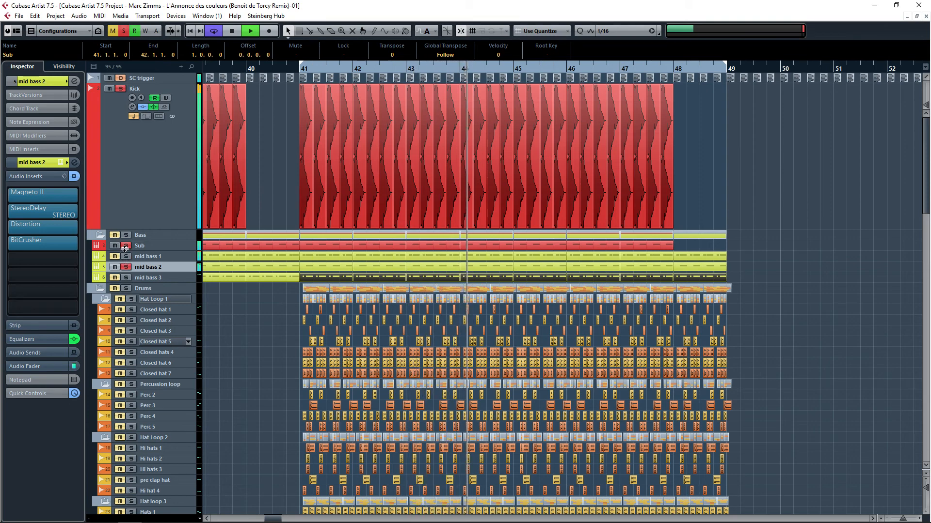
{"action": "left_click", "coordinate": [126, 246]}
{"action": "left_click", "coordinate": [121, 88]}
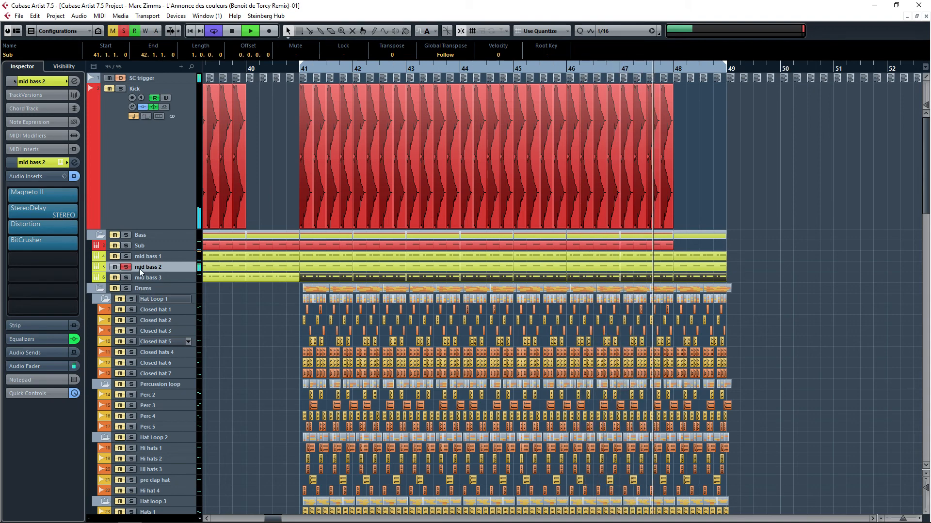
Step: Select mid bass 3, stop playback, solo mid bass 3, and bypass its audio inserts
{"action": "left_click", "coordinate": [163, 278]}
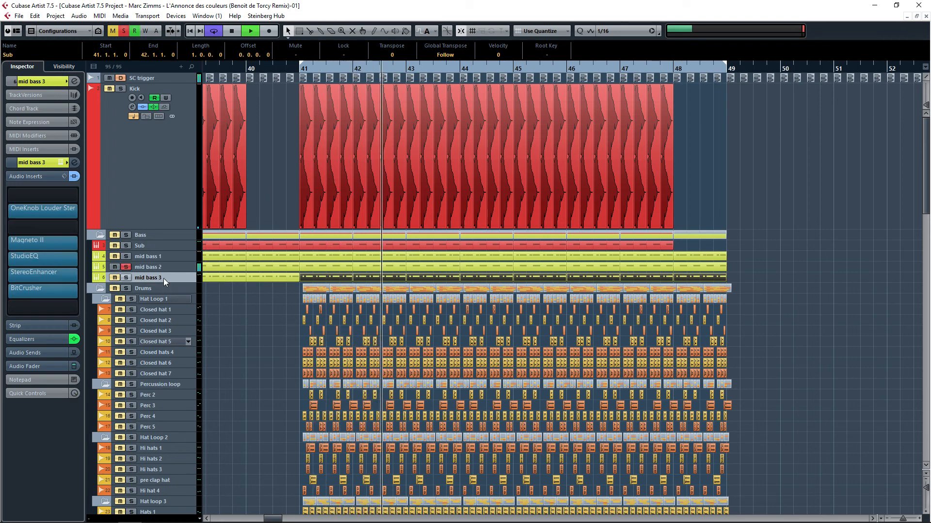
{"action": "key", "text": "space"}
{"action": "left_click", "coordinate": [126, 277], "text": "ctrl"}
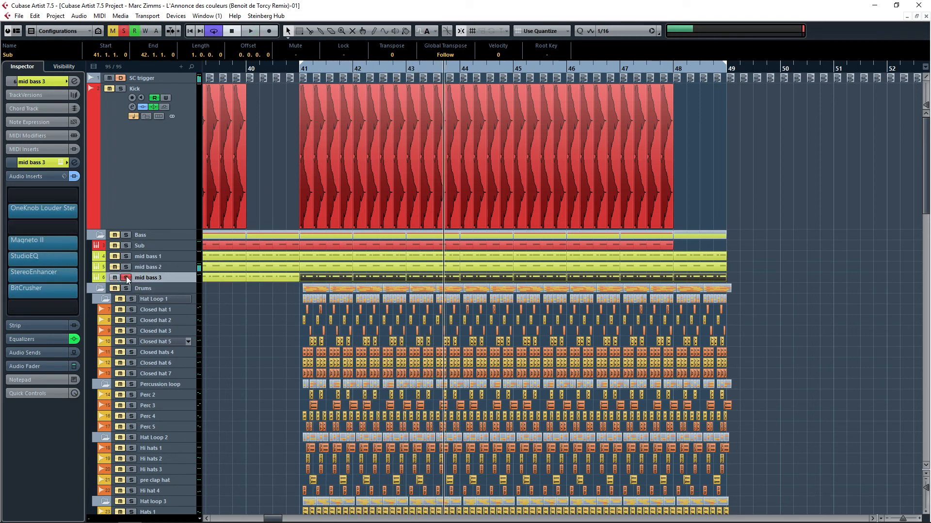
{"action": "left_click", "coordinate": [75, 177]}
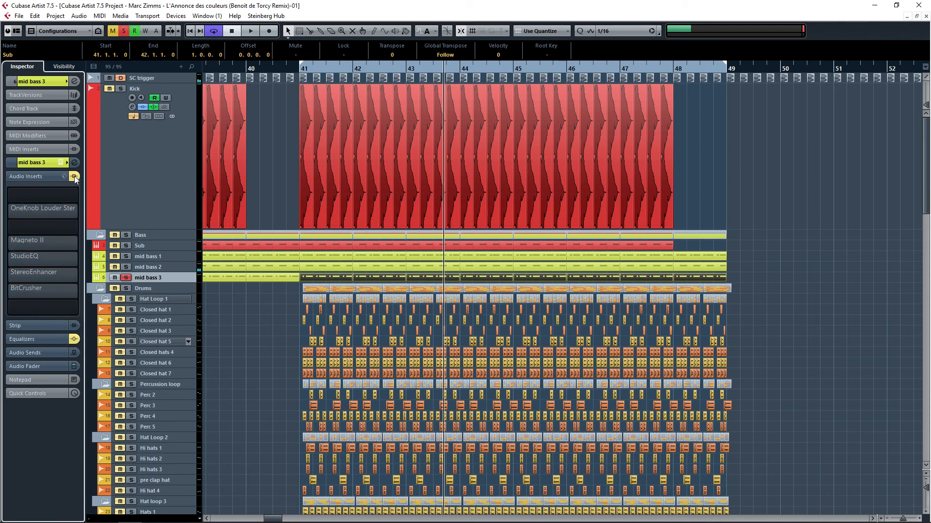
Step: Compare the inspector insert settings of mid bass 1, 2 and 3 and restart playback
{"action": "left_click", "coordinate": [151, 266]}
{"action": "left_click", "coordinate": [152, 257]}
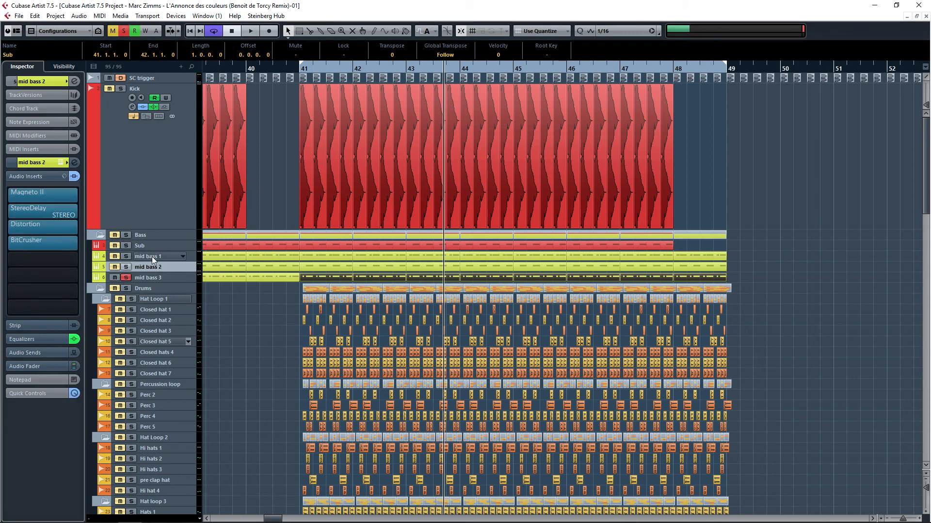
{"action": "left_click", "coordinate": [150, 265]}
{"action": "left_click", "coordinate": [152, 257]}
{"action": "left_click", "coordinate": [152, 268]}
{"action": "left_click", "coordinate": [154, 278]}
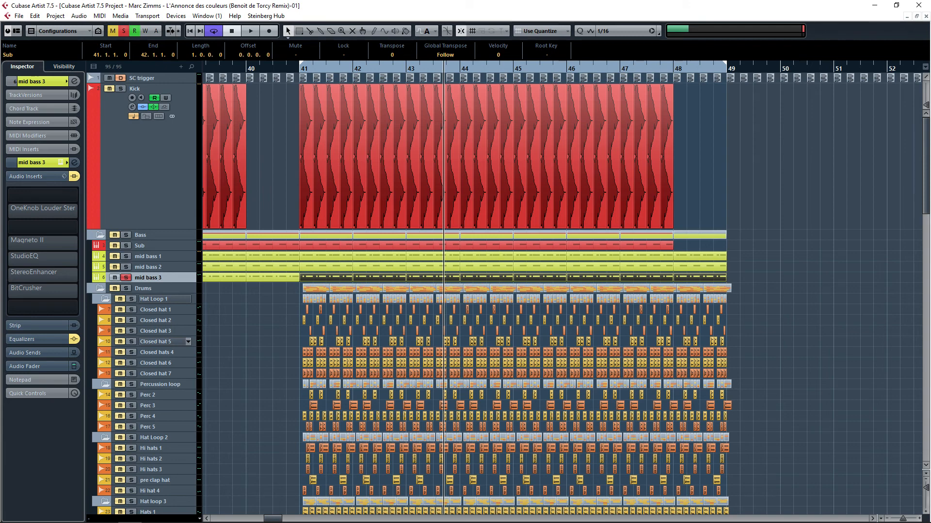
{"action": "key", "text": "space"}
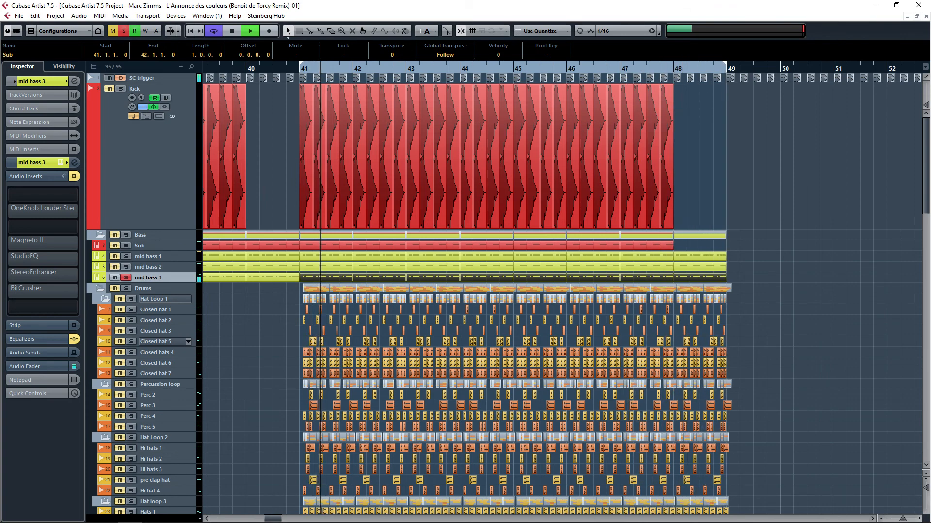
Step: Open mid bass 3's channel settings, re-enable its equalizer while listening, and close the window
{"action": "left_click", "coordinate": [47, 339]}
{"action": "left_click", "coordinate": [67, 216]}
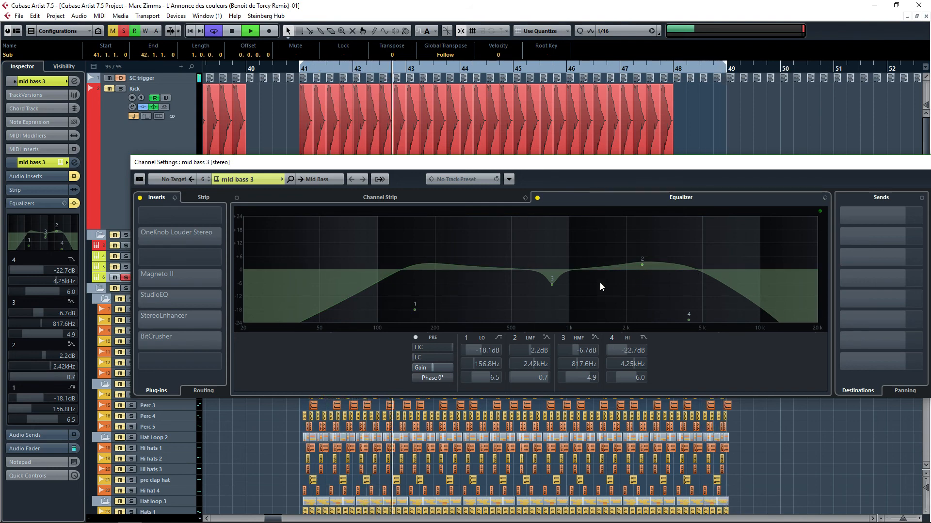
{"action": "mouse_move", "coordinate": [552, 286]}
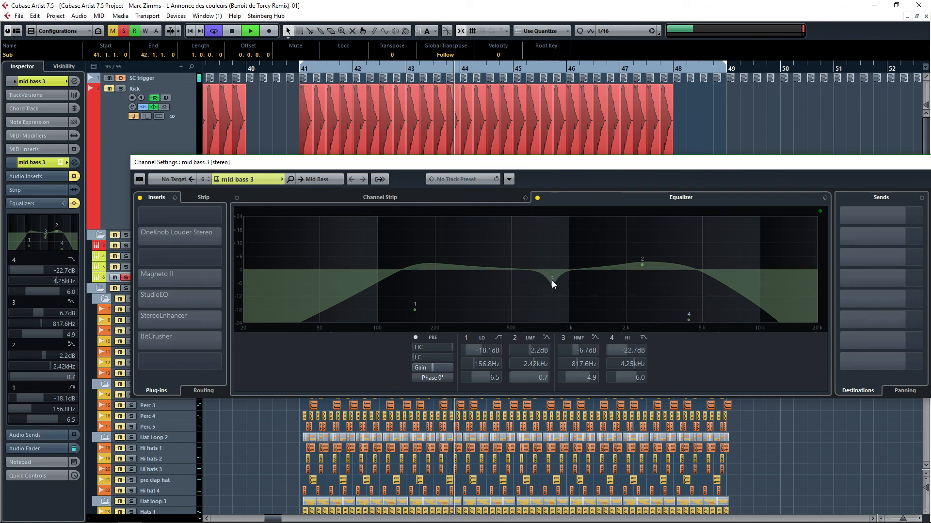
{"action": "left_click", "coordinate": [536, 198]}
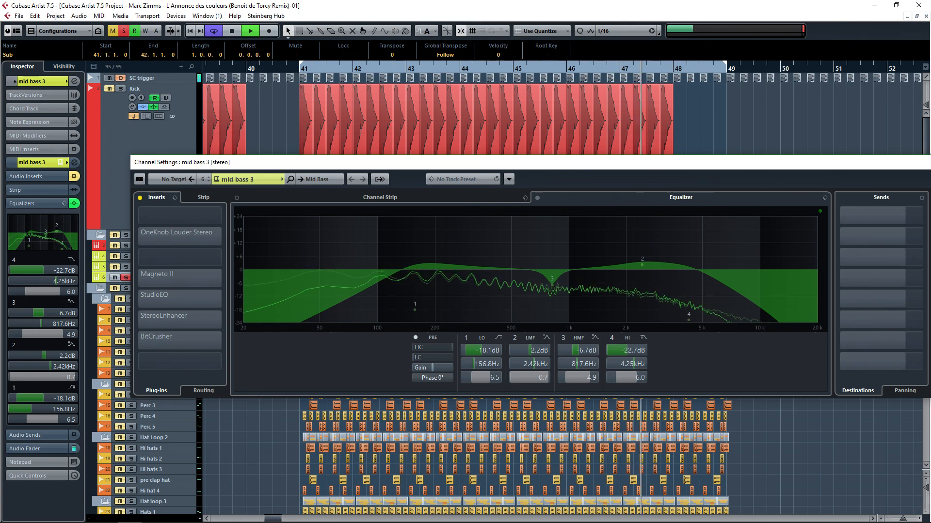
{"action": "left_click", "coordinate": [265, 164]}
Step: Re-enable mid bass 3's OneKnob Louder Stereo and Magneto II inserts, opening the Magneto II editor
{"action": "left_click", "coordinate": [39, 176]}
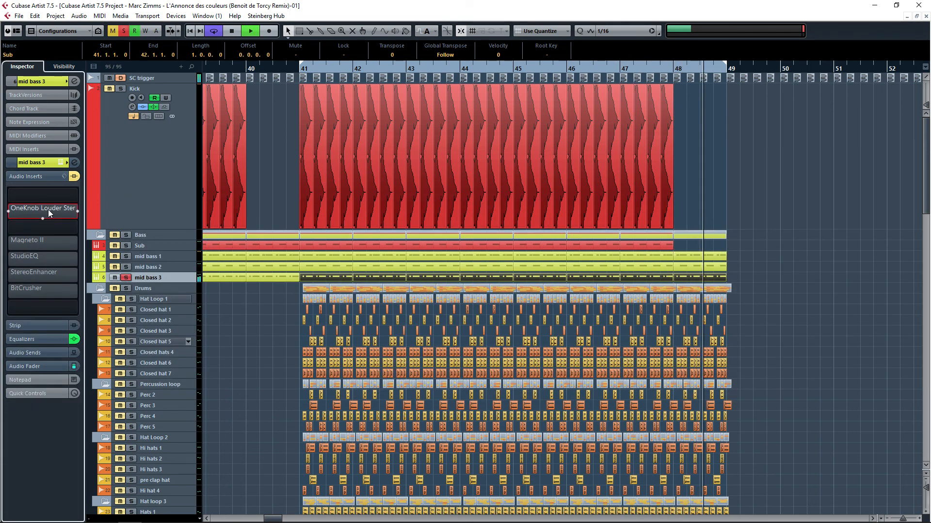
{"action": "left_click", "coordinate": [11, 213]}
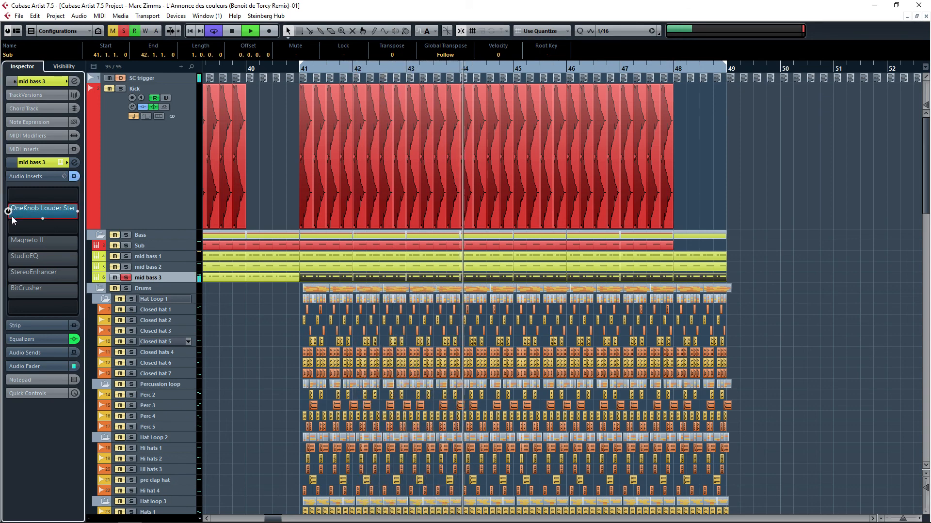
{"action": "left_click", "coordinate": [8, 244]}
Step: Open mid bass 3's StudioEQ and StereoEnhancer editors and re-enable both inserts
{"action": "left_click", "coordinate": [21, 260]}
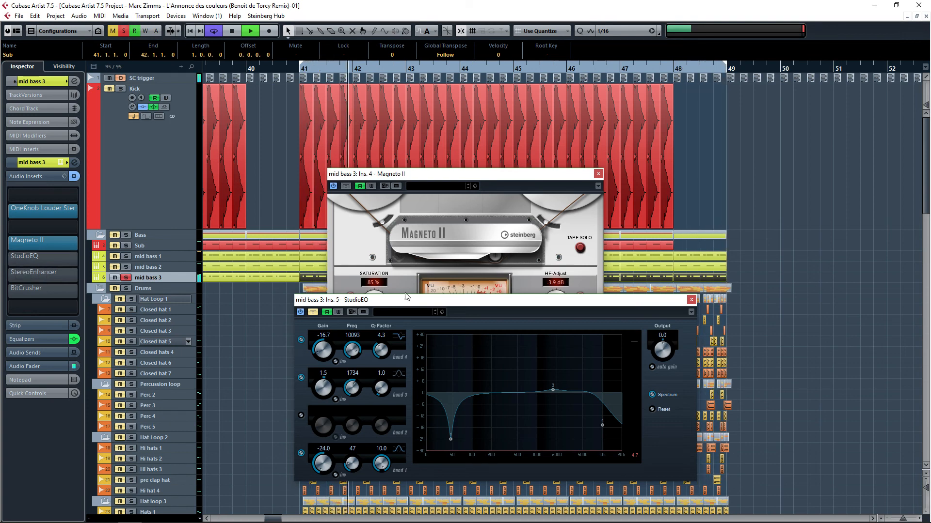
{"action": "left_click", "coordinate": [8, 260]}
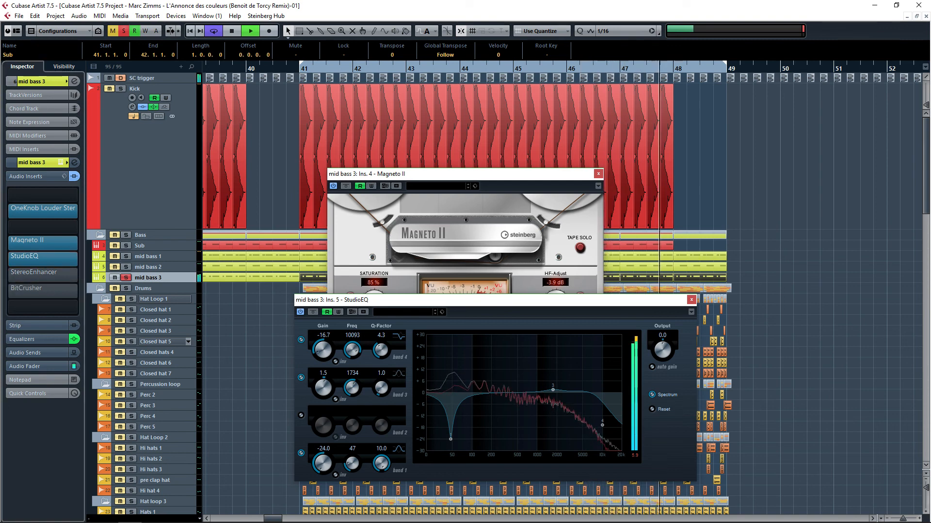
{"action": "left_click_drag", "start_coordinate": [930, 199], "coordinate": [762, 152]}
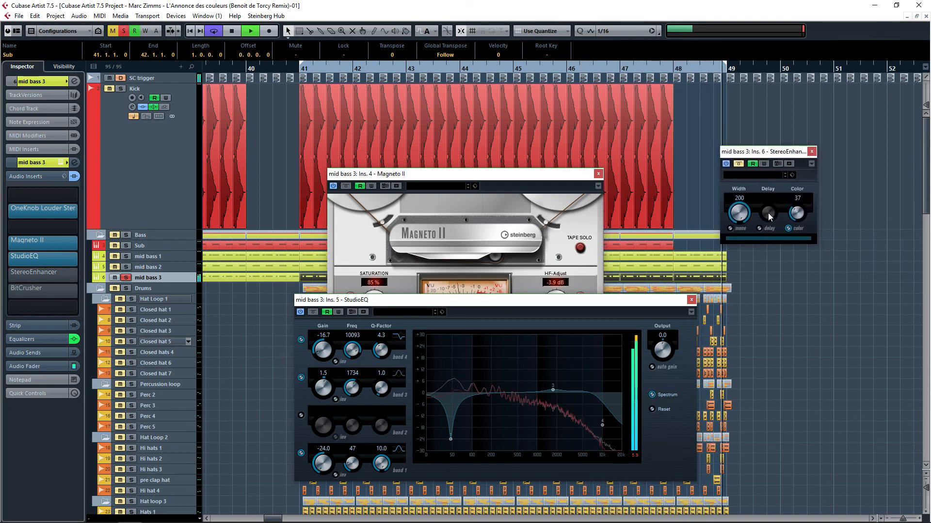
{"action": "left_click", "coordinate": [8, 275]}
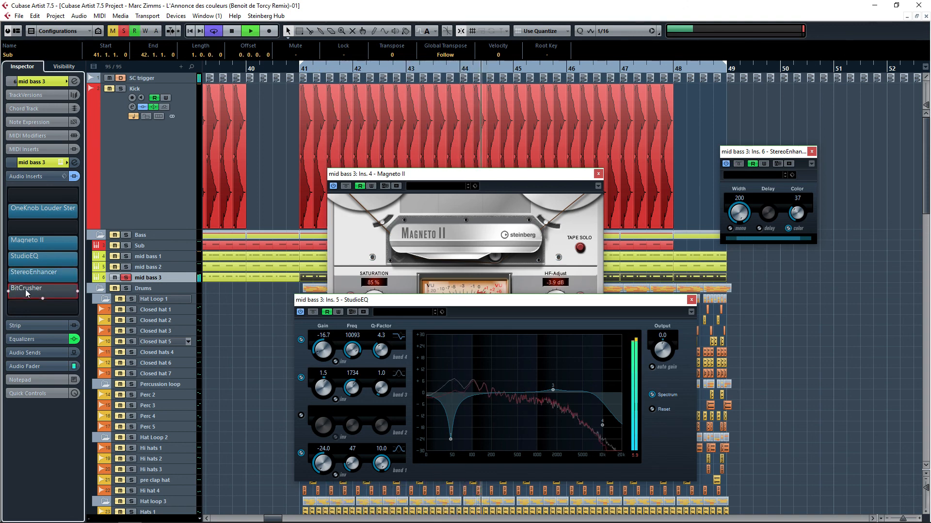
Step: Inspect mid bass 3's BitCrusher editor, then close all of its open insert editors
{"action": "left_click", "coordinate": [26, 289]}
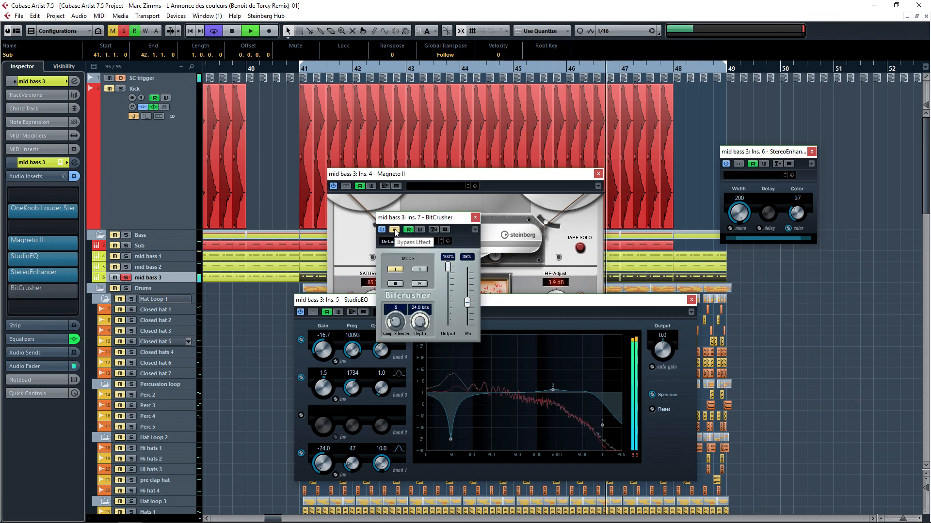
{"action": "left_click_drag", "start_coordinate": [742, 213], "coordinate": [779, 296]}
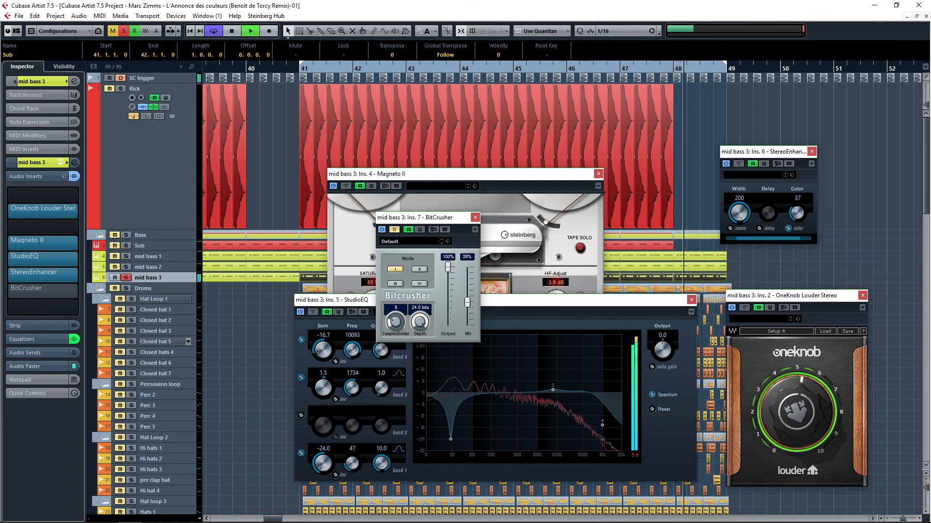
{"action": "left_click", "coordinate": [476, 218]}
{"action": "left_click", "coordinate": [591, 202]}
{"action": "left_click", "coordinate": [598, 174]}
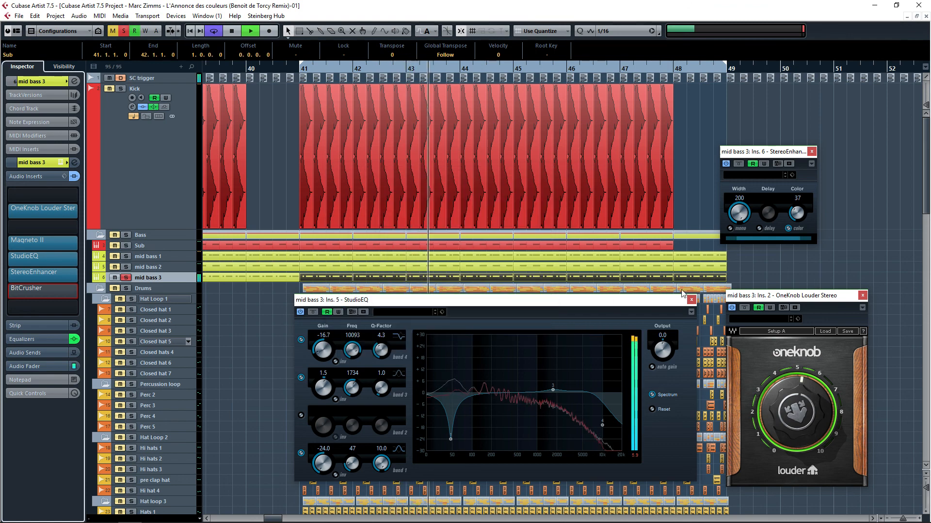
{"action": "left_click", "coordinate": [691, 300]}
{"action": "left_click", "coordinate": [862, 295]}
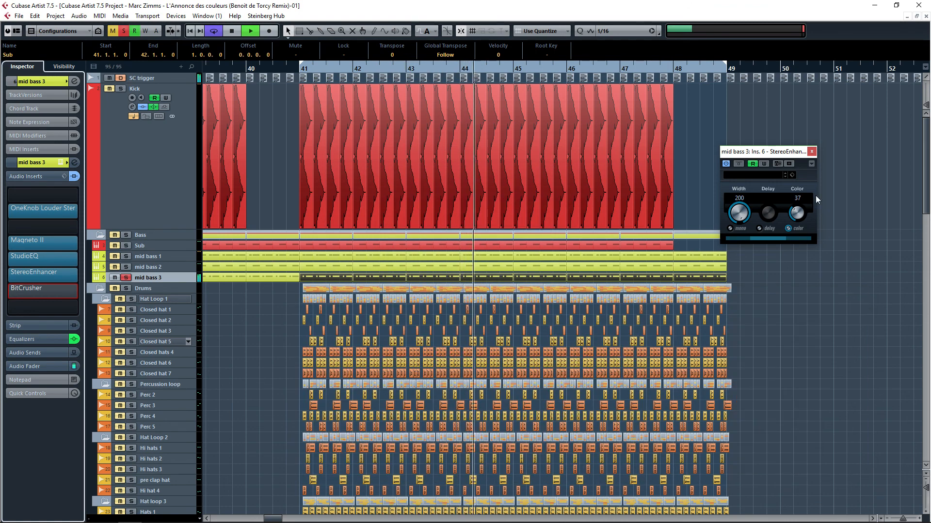
{"action": "left_click", "coordinate": [811, 151]}
Step: Re-enable mid bass 3's BitCrusher insert and clear the selection
{"action": "left_click", "coordinate": [8, 292]}
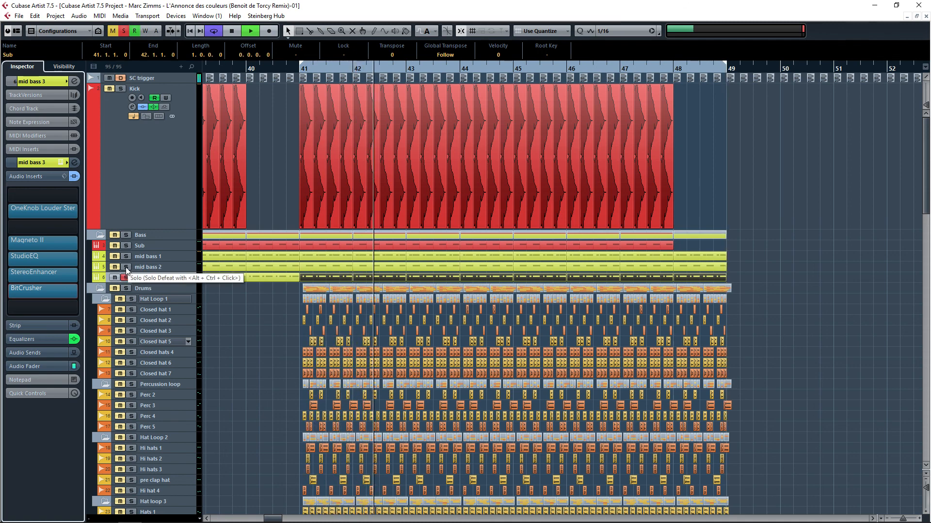
{"action": "left_click", "coordinate": [269, 294]}
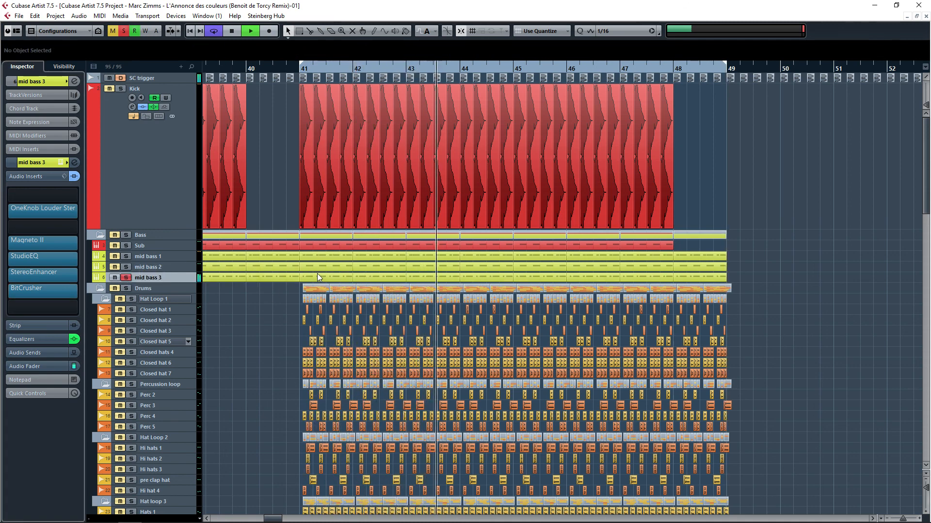
Step: Open the Sub part in the Key Editor, zoom in on its notes and select the last two G#1 notes, then close the editor
{"action": "double_click", "coordinate": [318, 277]}
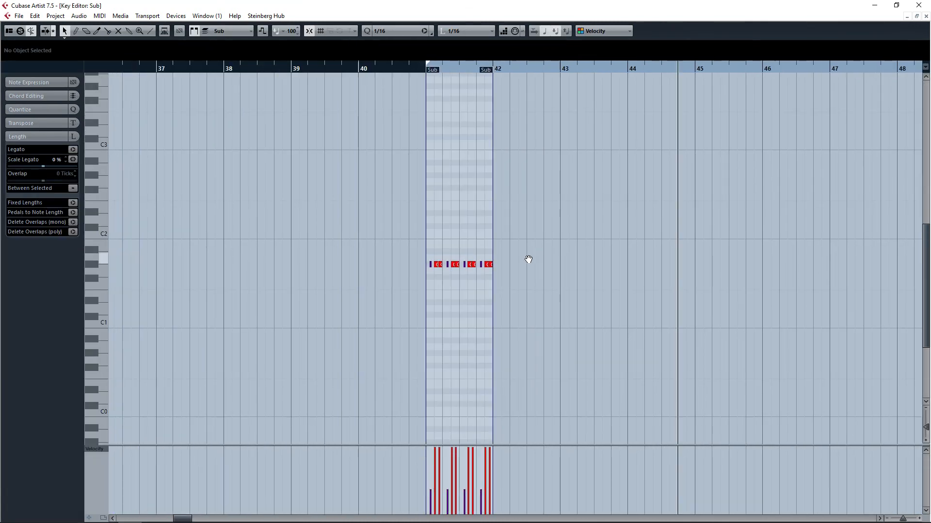
{"action": "scroll", "coordinate": [478, 265], "scroll_direction": "up", "scroll_amount": 8}
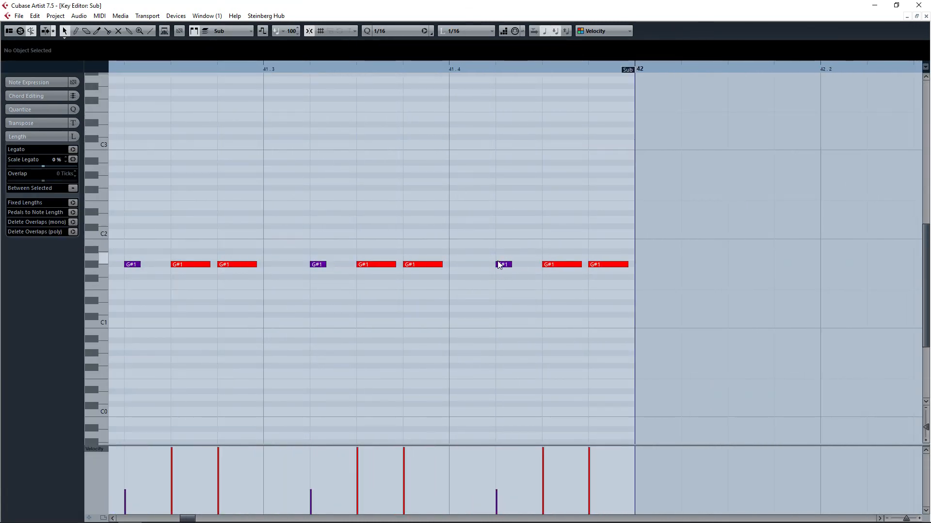
{"action": "left_click_drag", "start_coordinate": [480, 230], "coordinate": [671, 310]}
{"action": "left_click", "coordinate": [515, 252]}
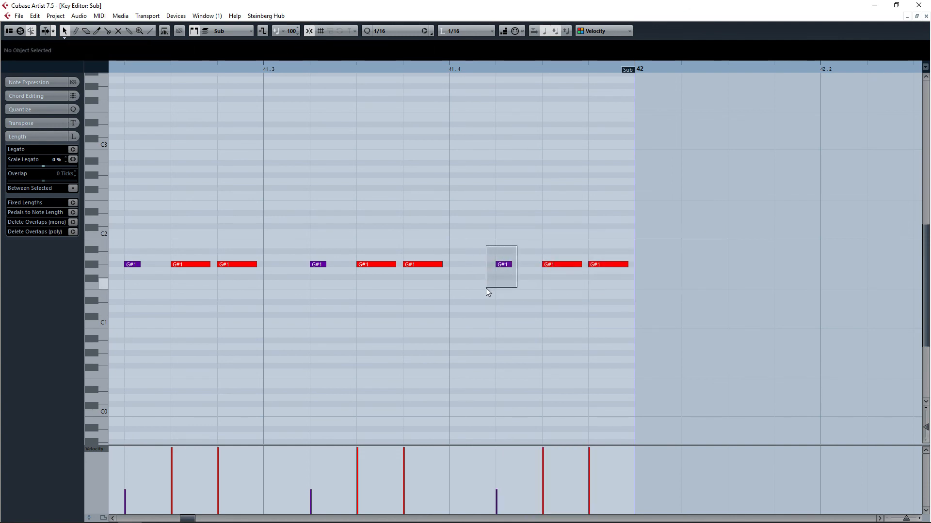
{"action": "mouse_move", "coordinate": [485, 288]}
{"action": "left_mouse_down"}
{"action": "mouse_move", "coordinate": [543, 289]}
{"action": "mouse_move", "coordinate": [531, 304]}
{"action": "left_mouse_up"}
{"action": "mouse_move", "coordinate": [526, 235]}
{"action": "left_mouse_down"}
{"action": "mouse_move", "coordinate": [490, 280]}
{"action": "mouse_move", "coordinate": [525, 231]}
{"action": "mouse_move", "coordinate": [712, 282]}
{"action": "left_mouse_up"}
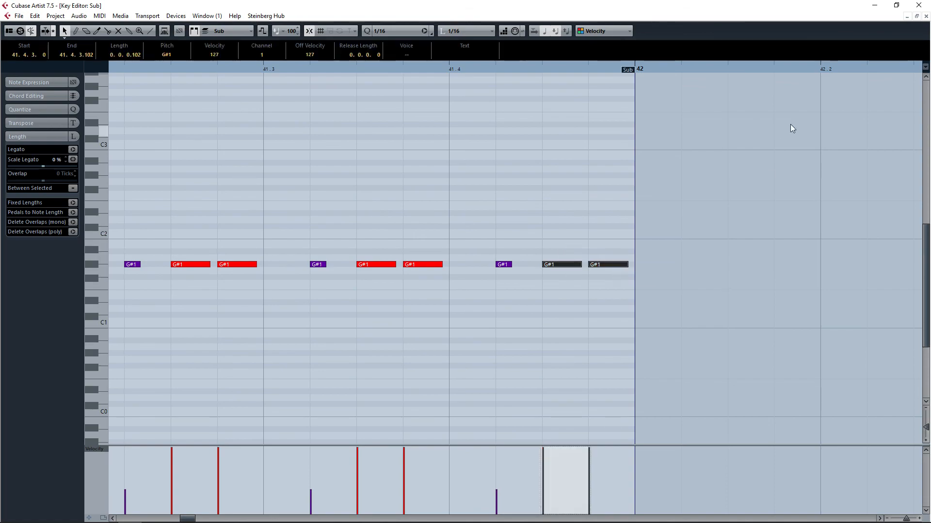
{"action": "left_click", "coordinate": [790, 124]}
{"action": "left_click", "coordinate": [926, 16]}
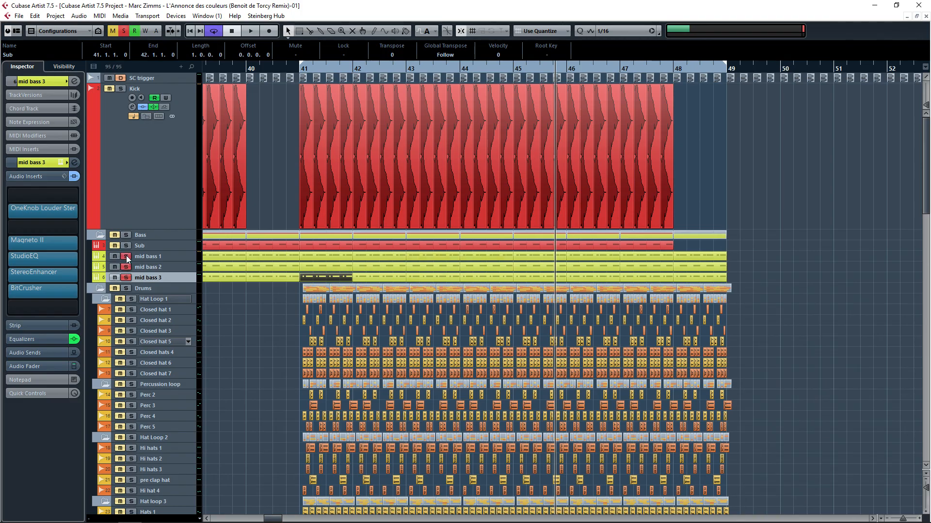
Step: Start playback and audition the Sub and Kick tracks soloed, then deactivate all solo states
{"action": "key", "text": "space"}
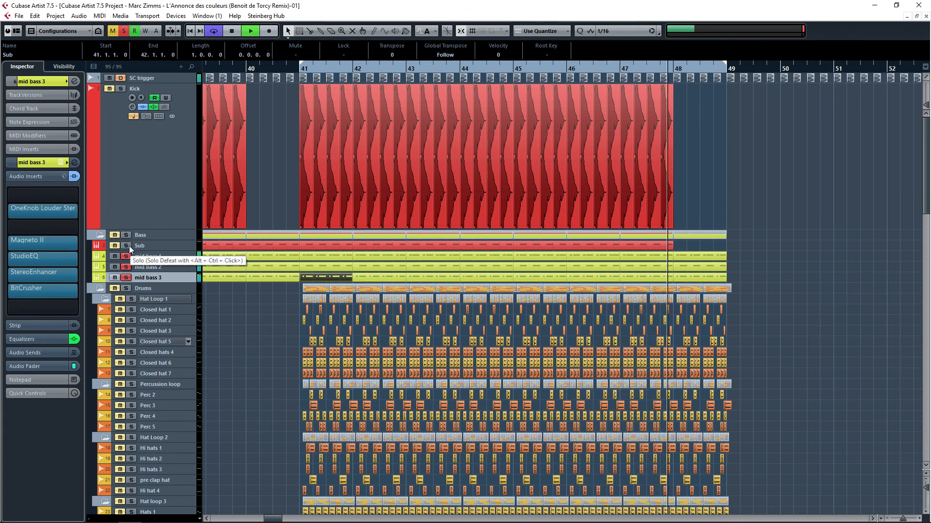
{"action": "left_click", "coordinate": [127, 245]}
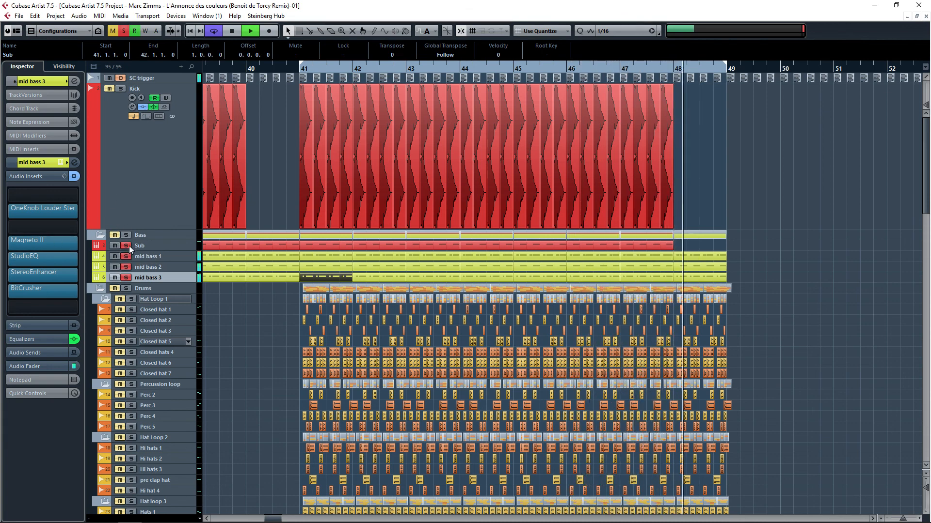
{"action": "left_click", "coordinate": [120, 91]}
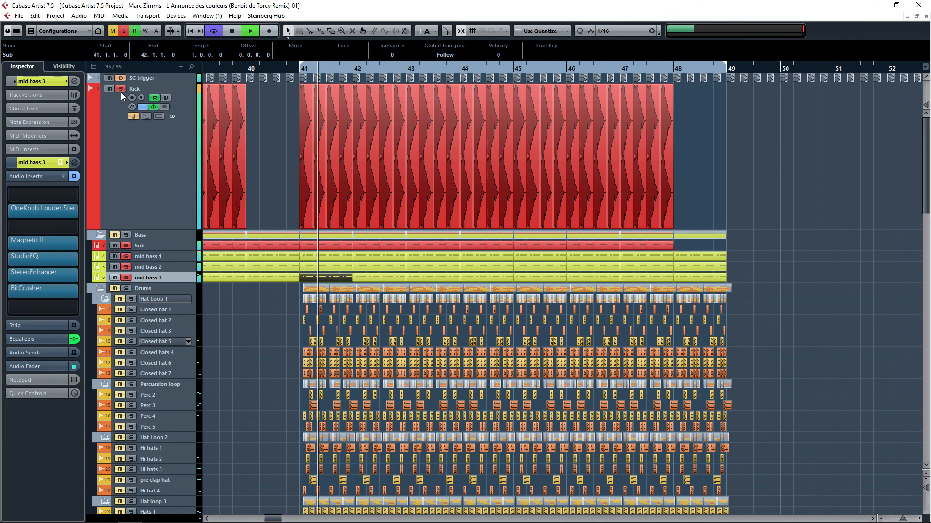
{"action": "left_click", "coordinate": [124, 32]}
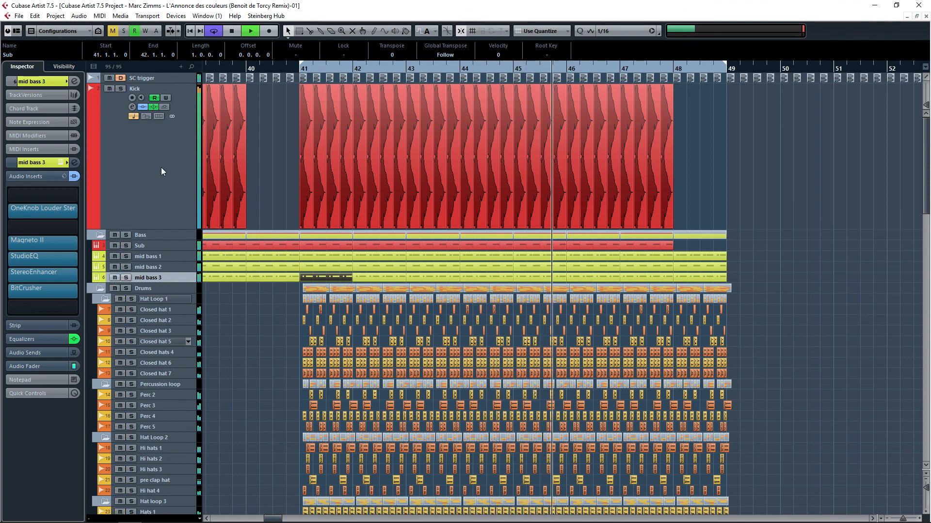
Step: Scroll through the FX and automation tracks while listening, toggle the selected track's height, and stop playback
{"action": "scroll", "coordinate": [446, 334], "scroll_direction": "down", "scroll_amount": 10}
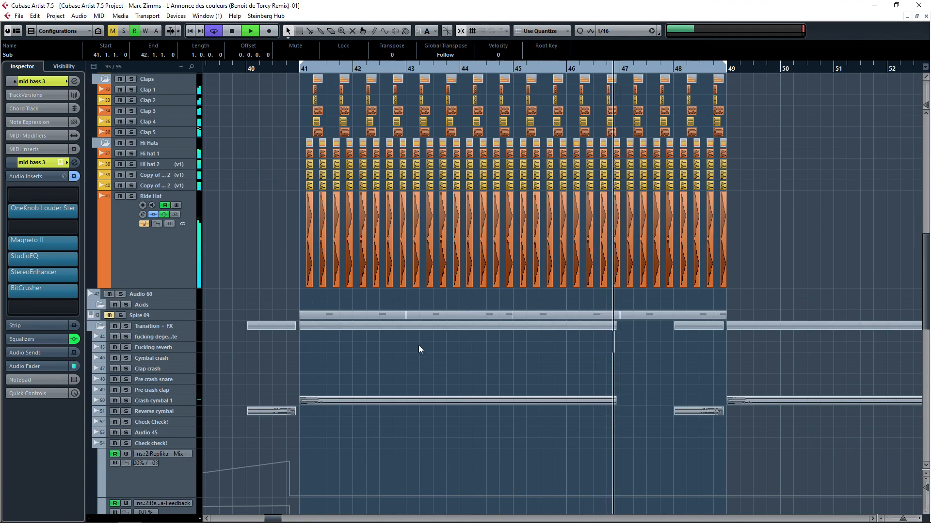
{"action": "scroll", "coordinate": [419, 348], "scroll_direction": "down", "scroll_amount": 10}
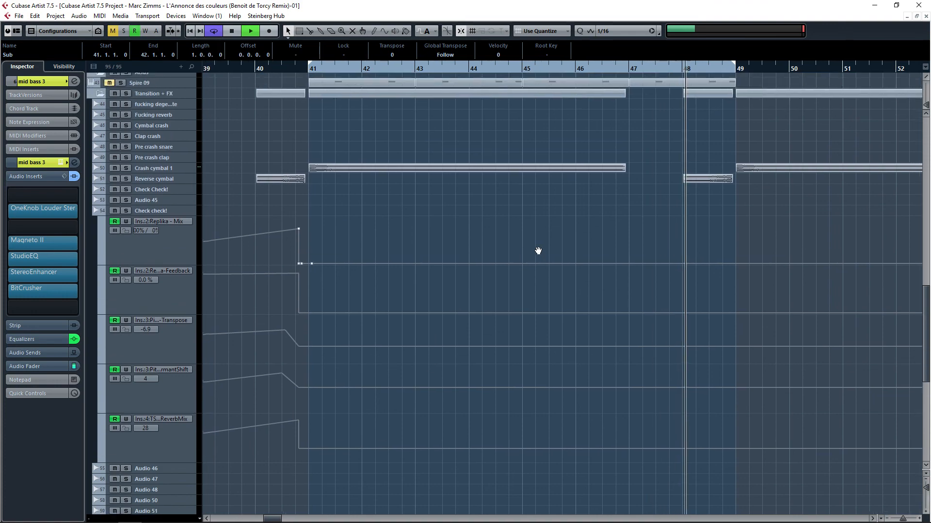
{"action": "left_click_drag", "start_coordinate": [538, 251], "coordinate": [548, 418]}
{"action": "scroll", "coordinate": [548, 407], "scroll_direction": "up", "scroll_amount": 10}
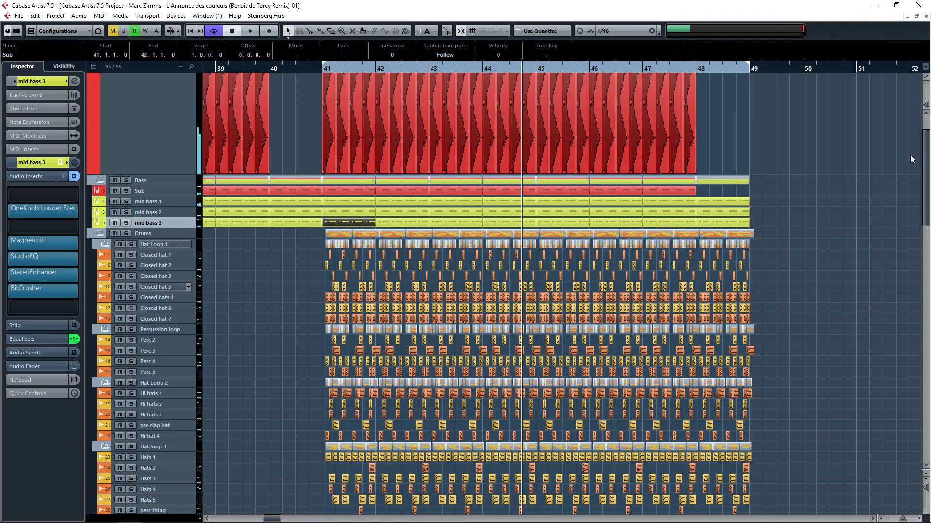
{"action": "scroll", "coordinate": [926, 146], "scroll_direction": "up", "scroll_amount": 3}
{"action": "scroll", "coordinate": [734, 159], "scroll_direction": "left", "scroll_amount": 2}
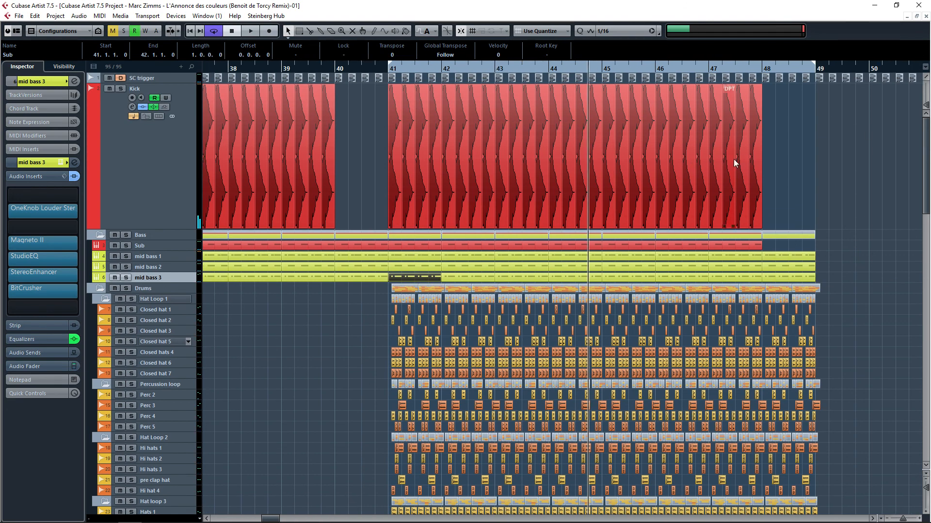
{"action": "scroll", "coordinate": [657, 201], "scroll_direction": "down", "scroll_amount": 6}
{"action": "key", "text": "z"}
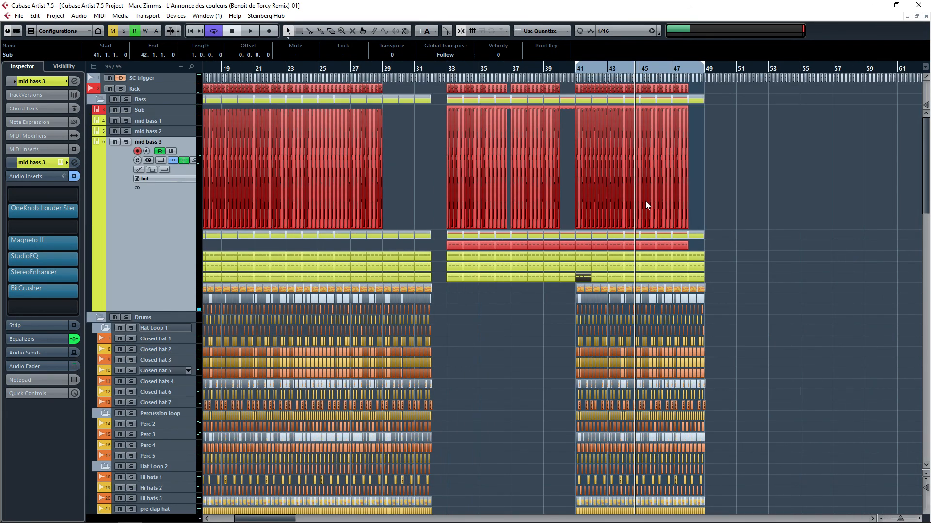
{"action": "key", "text": "z"}
{"action": "key", "text": "space"}
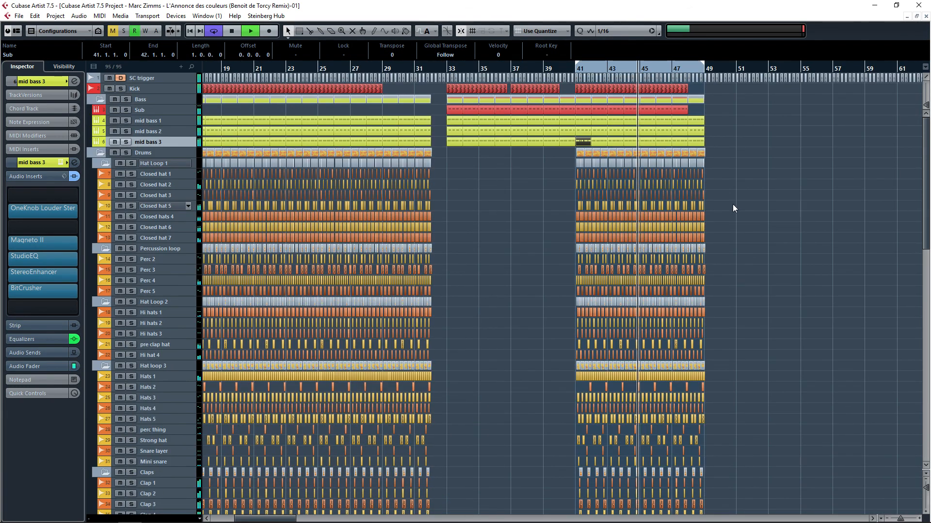